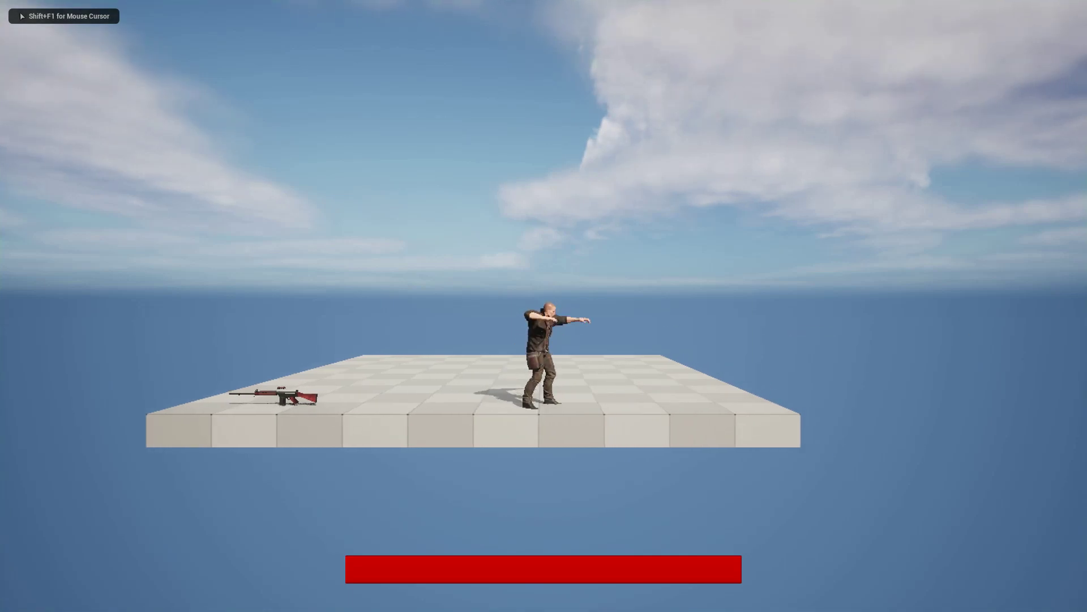
Play-test the uppercut, running, jumping and rifle pickup in the Gameplay1 side-scroller level.
key("a")
key("d")
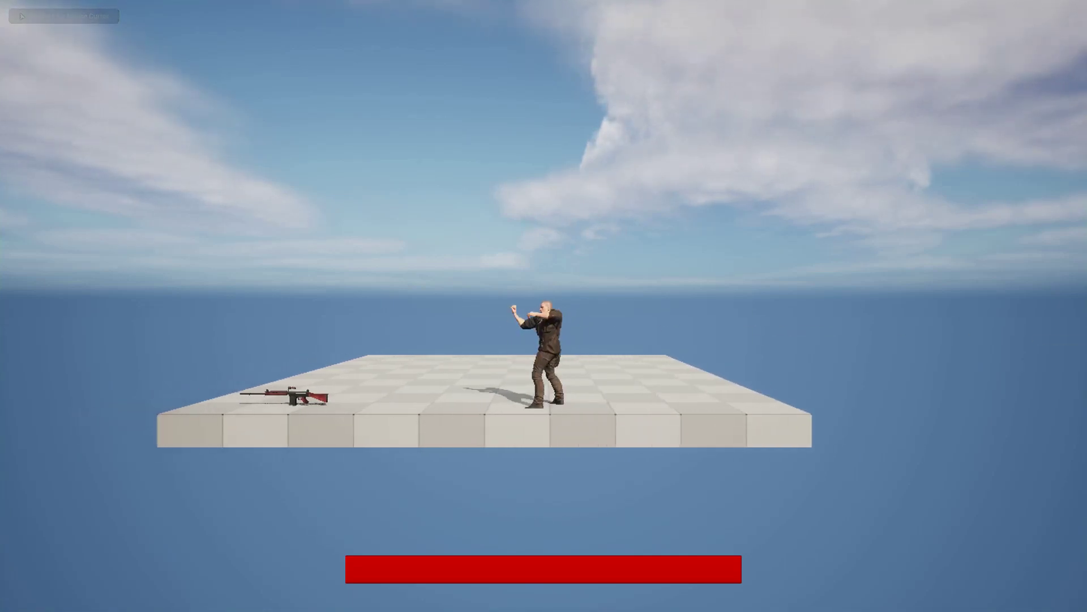
key("d")
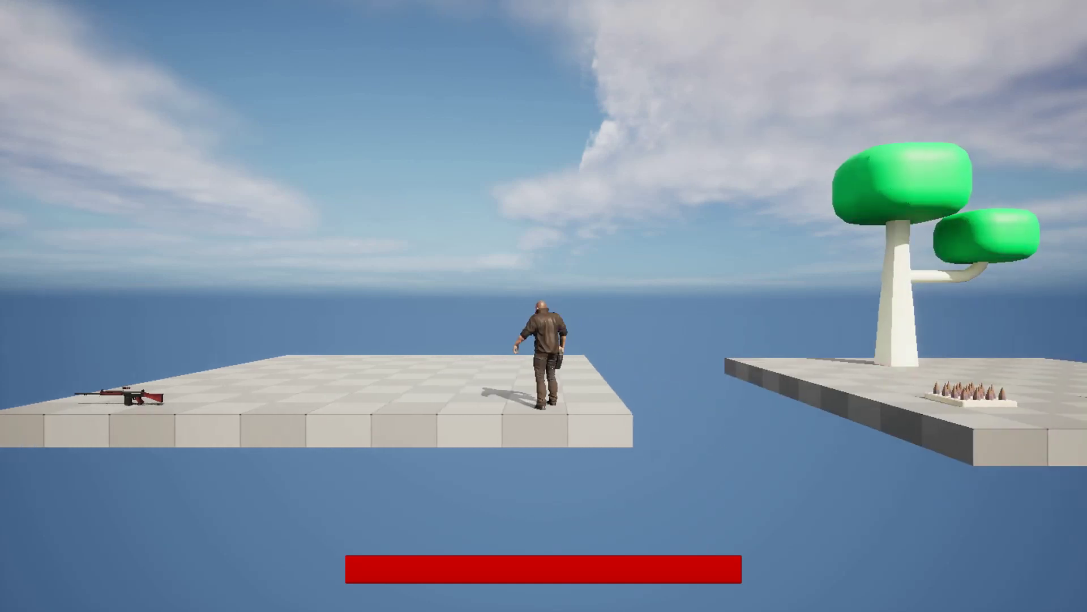
key("d")
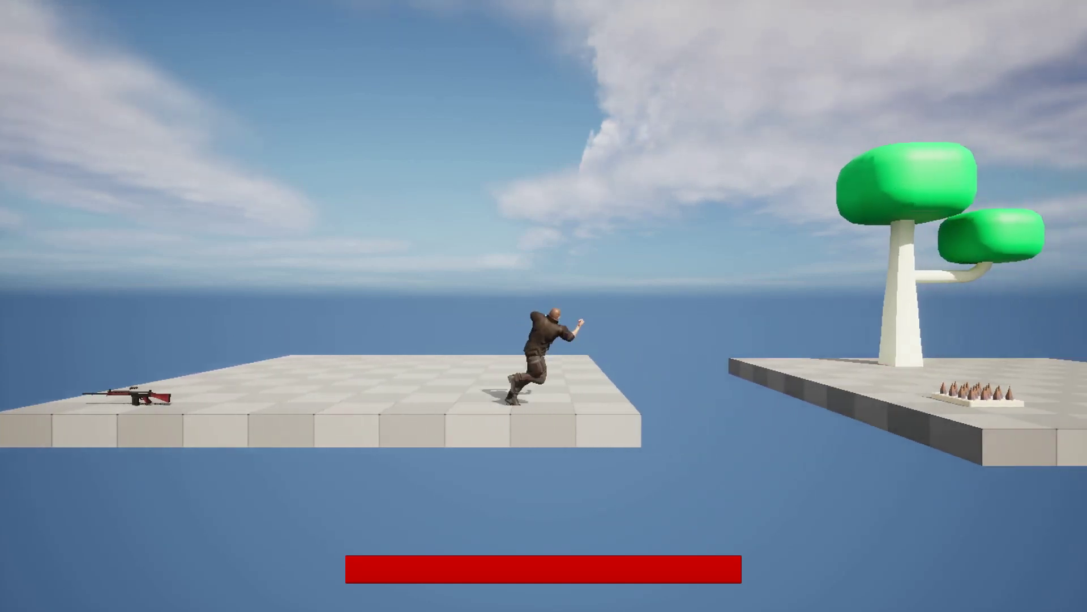
key("a")
key("a")
key("w")
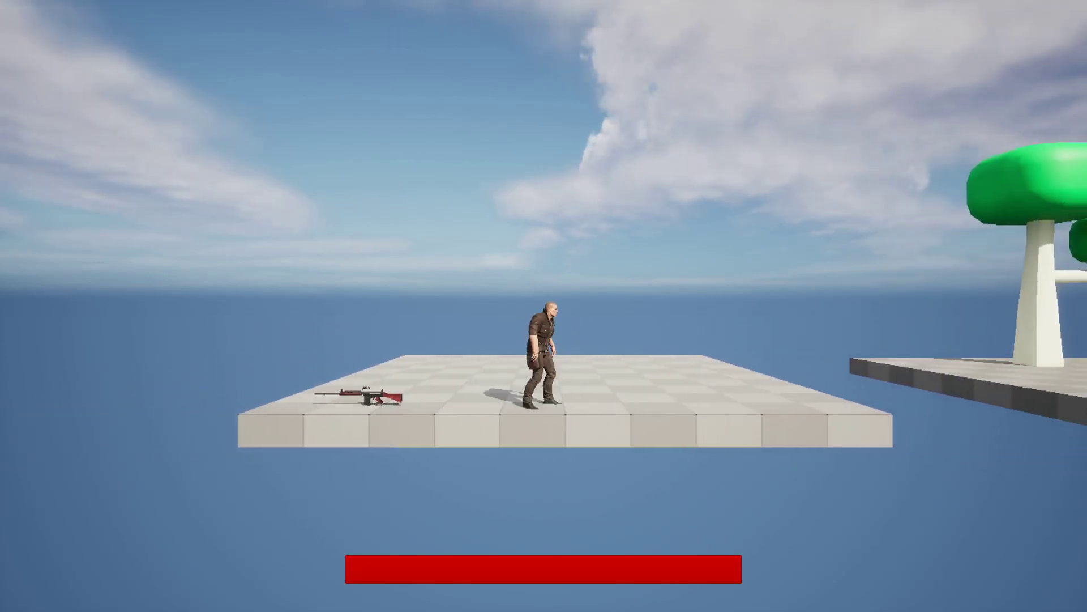
key("space")
key("e")
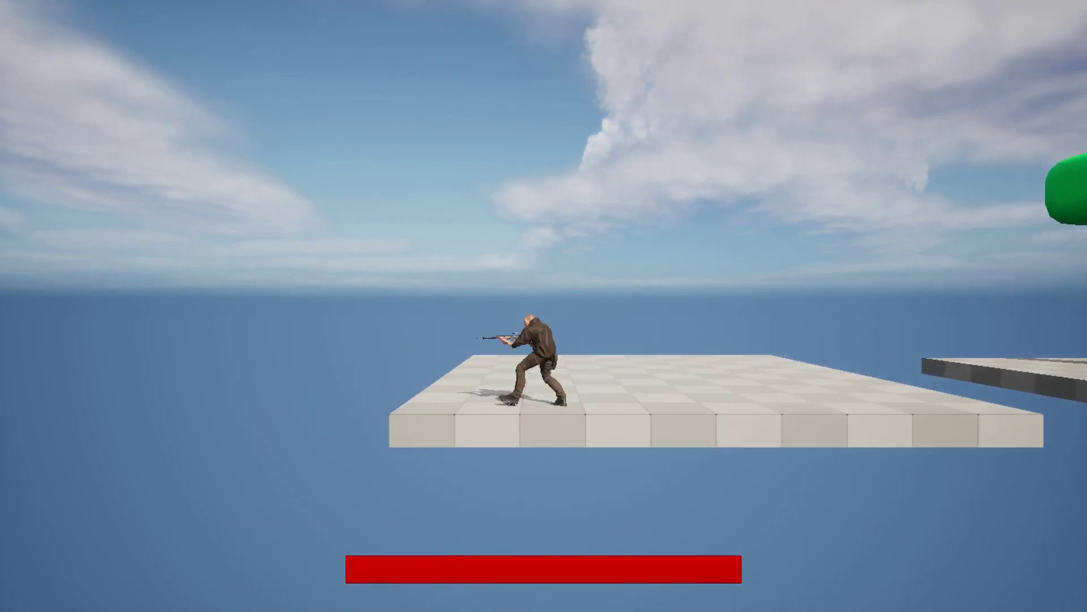
key("d")
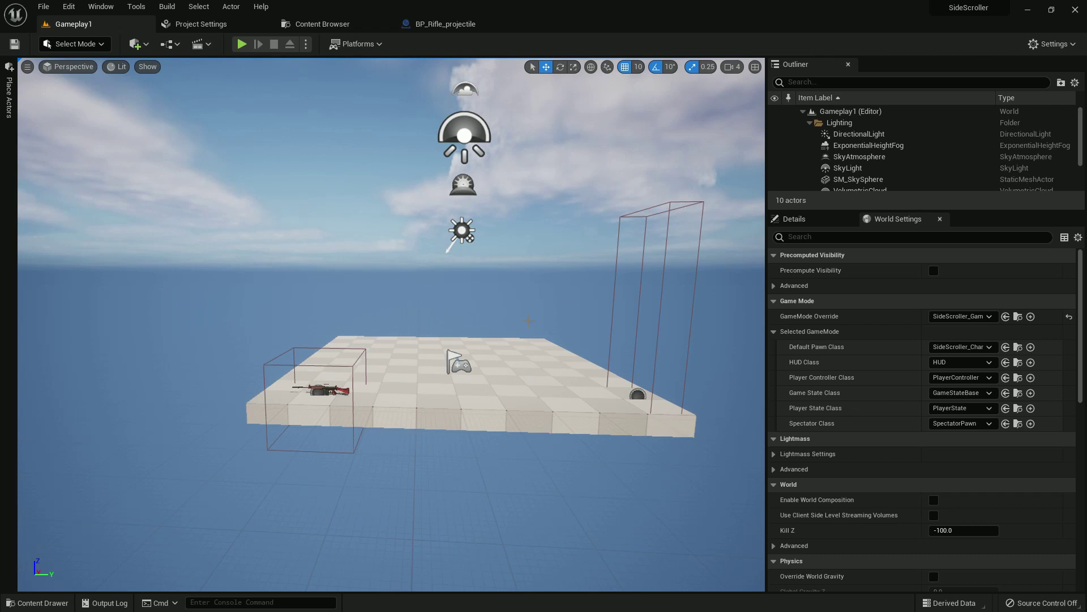
Duplicate BP_Rifle_projectile in SideScrollerGame > Blueprints as BP_NinjaBlade_projectile and open it.
key("ctrl+space")
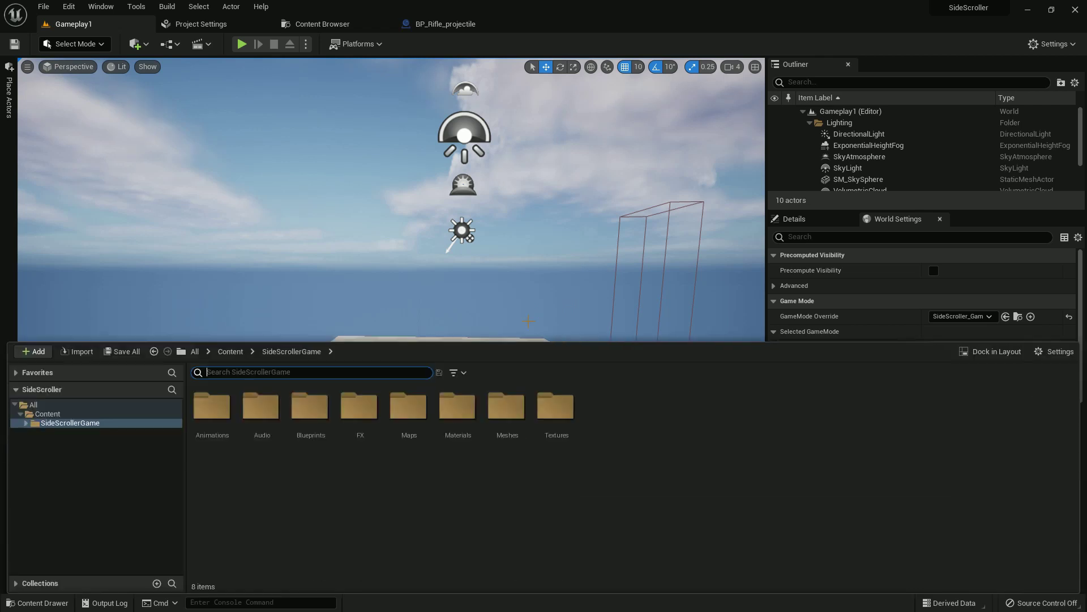
double_click(36, 423)
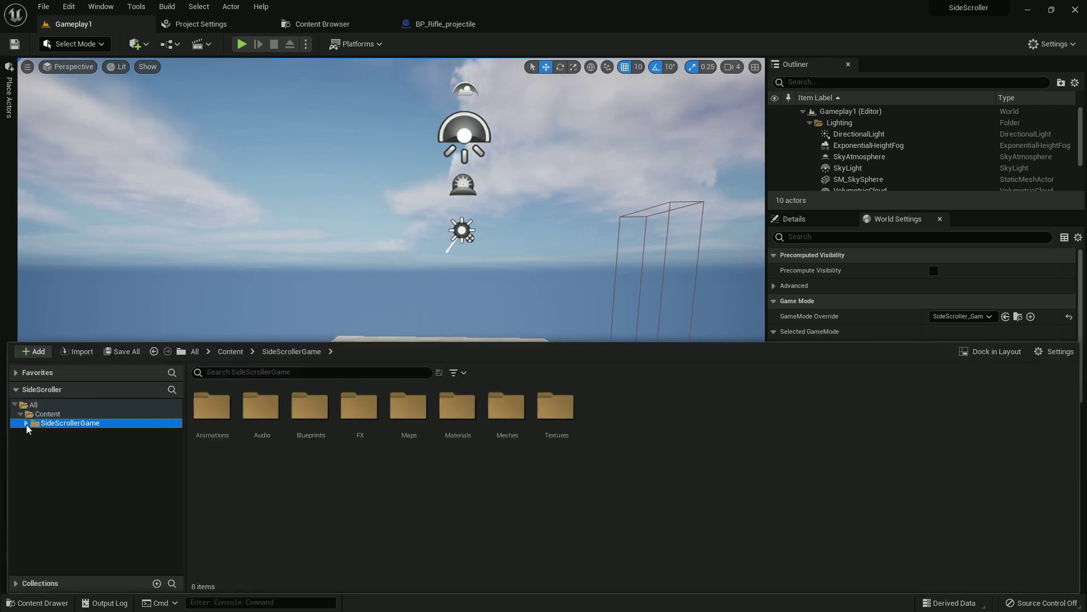
left_click(63, 451)
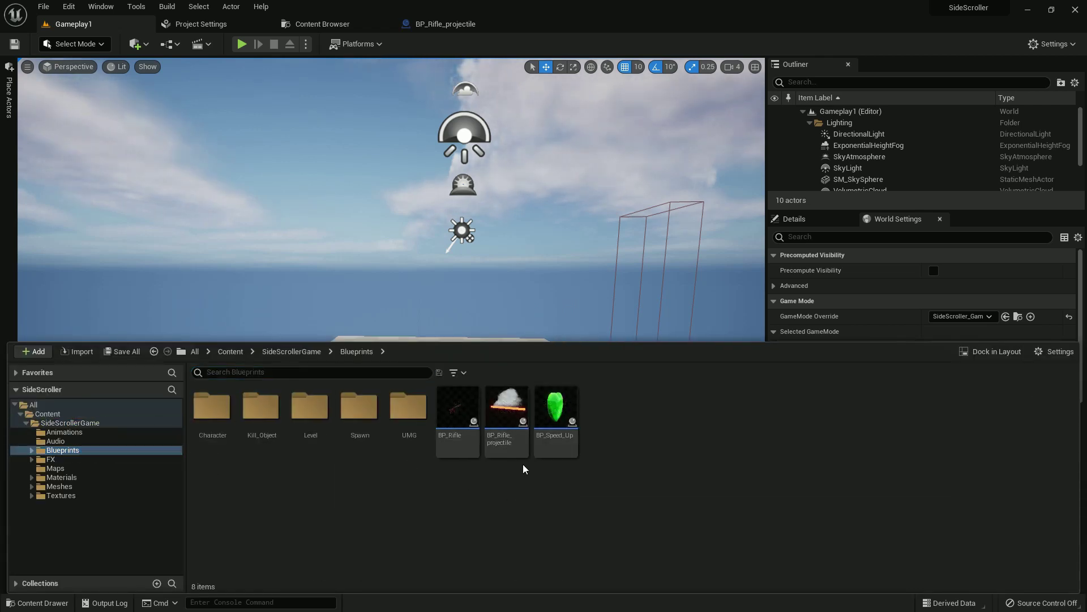
left_click(508, 417)
key("ctrl+d")
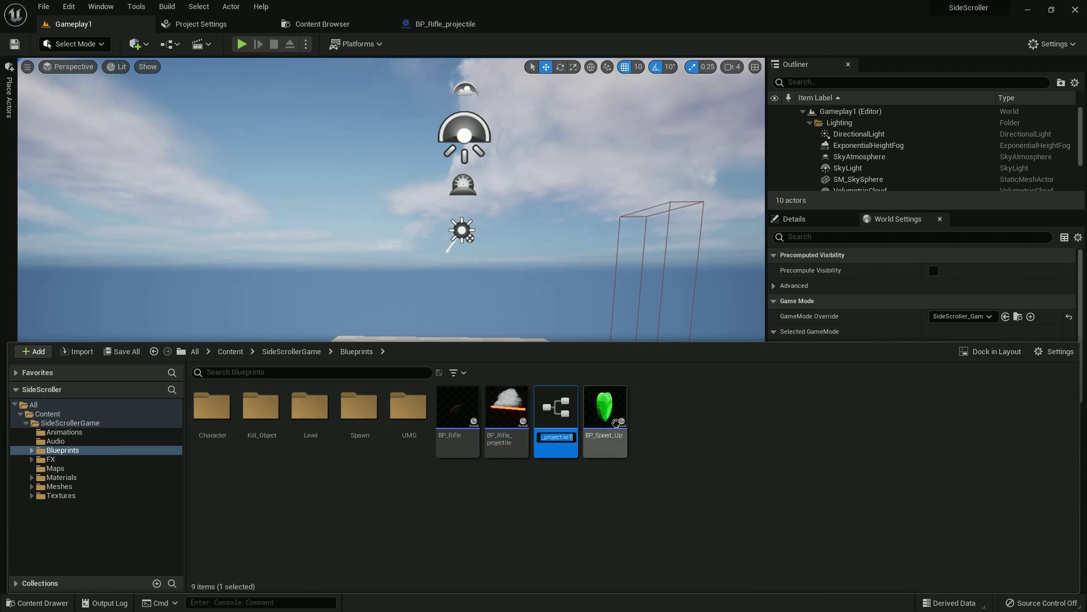
key("BackSpace")
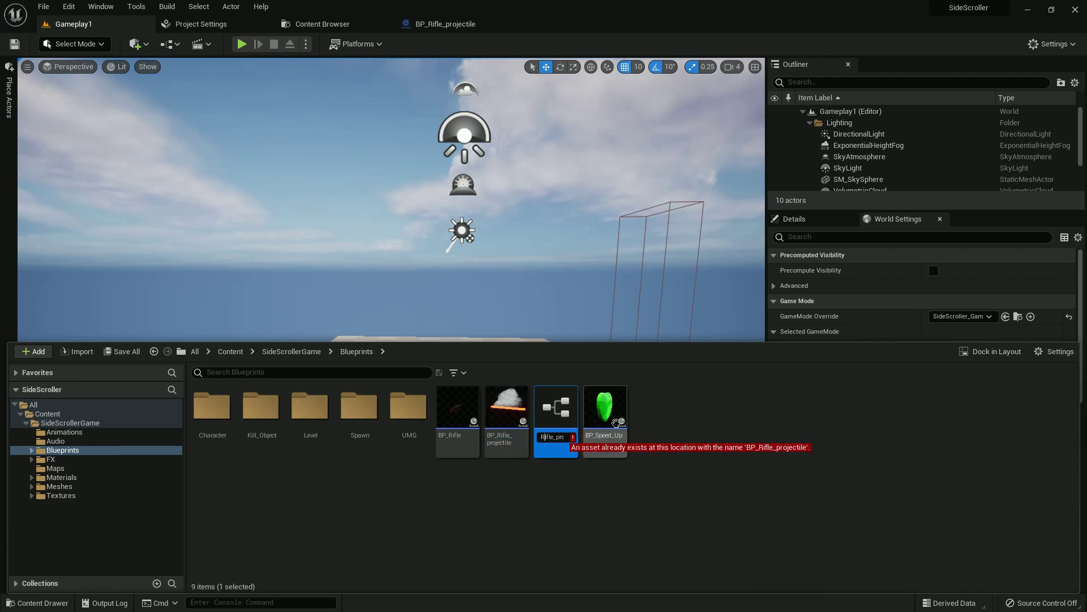
key("BackSpace")
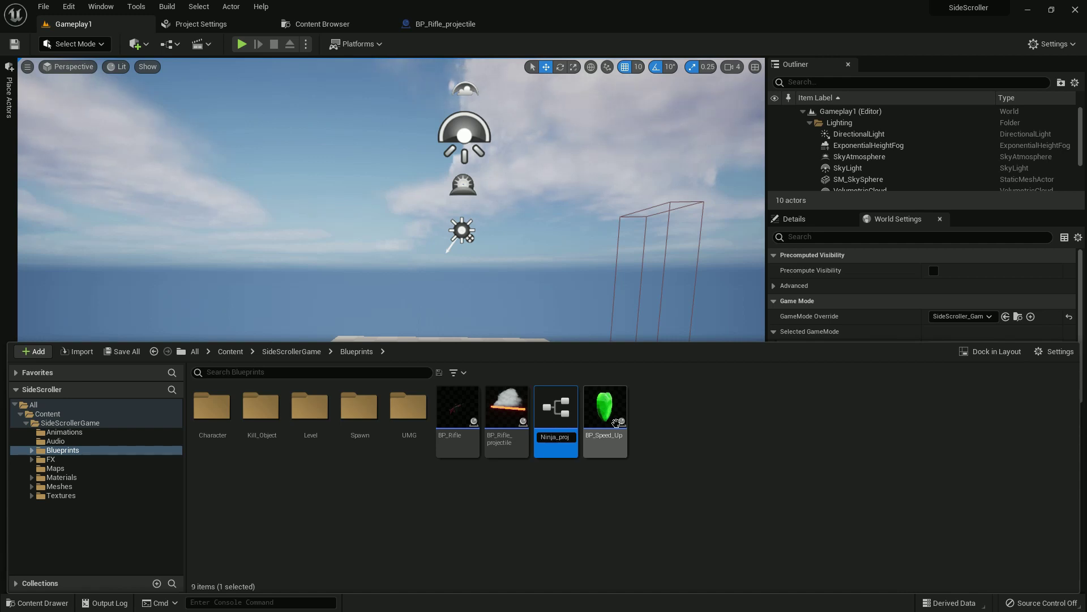
key("Return")
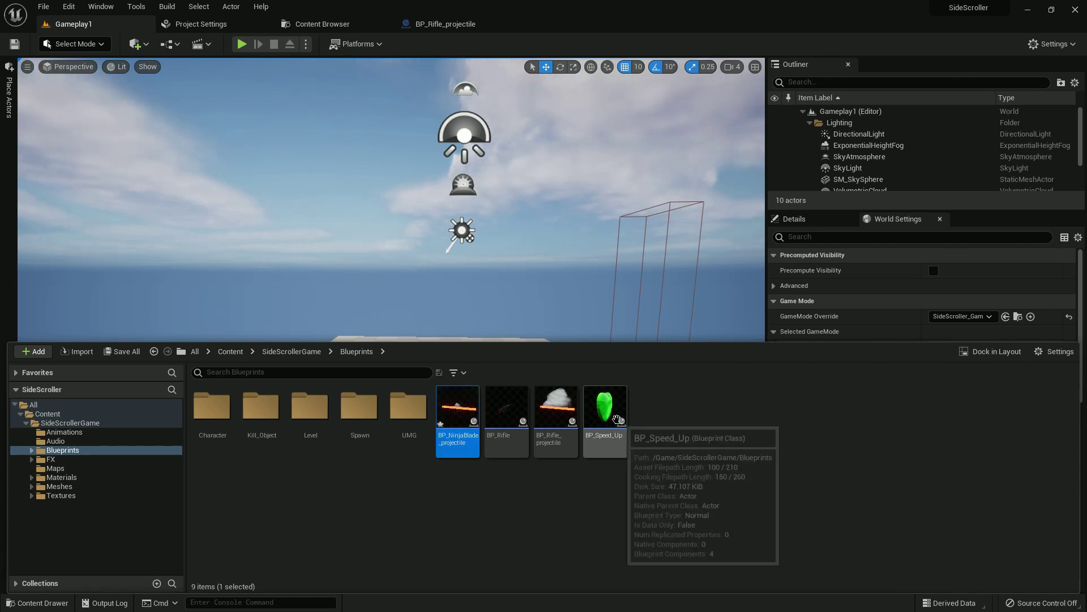
double_click(453, 410)
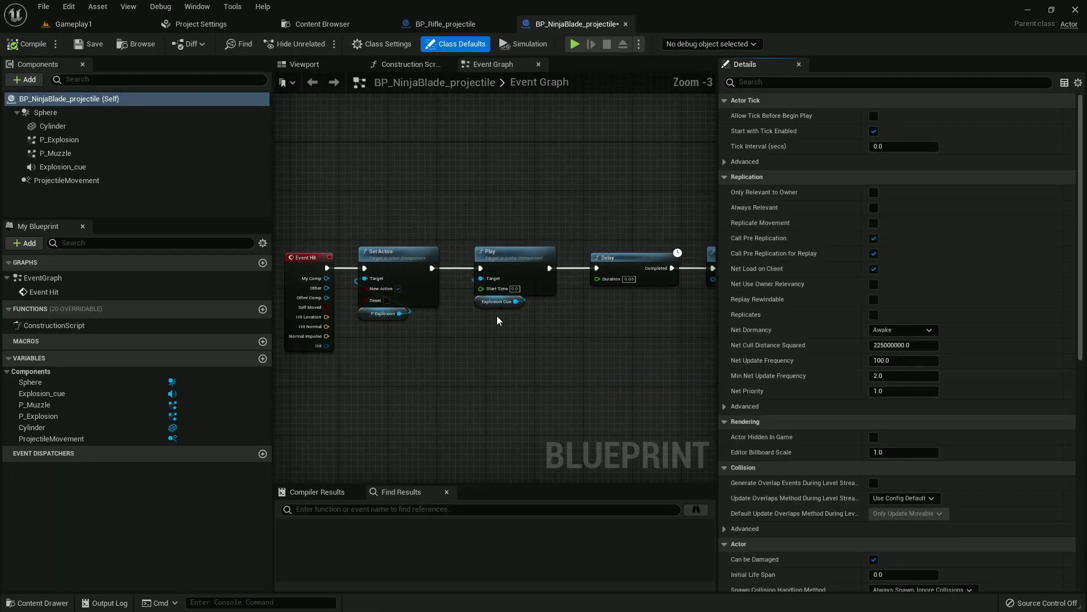
scroll(502, 255, "down", 2)
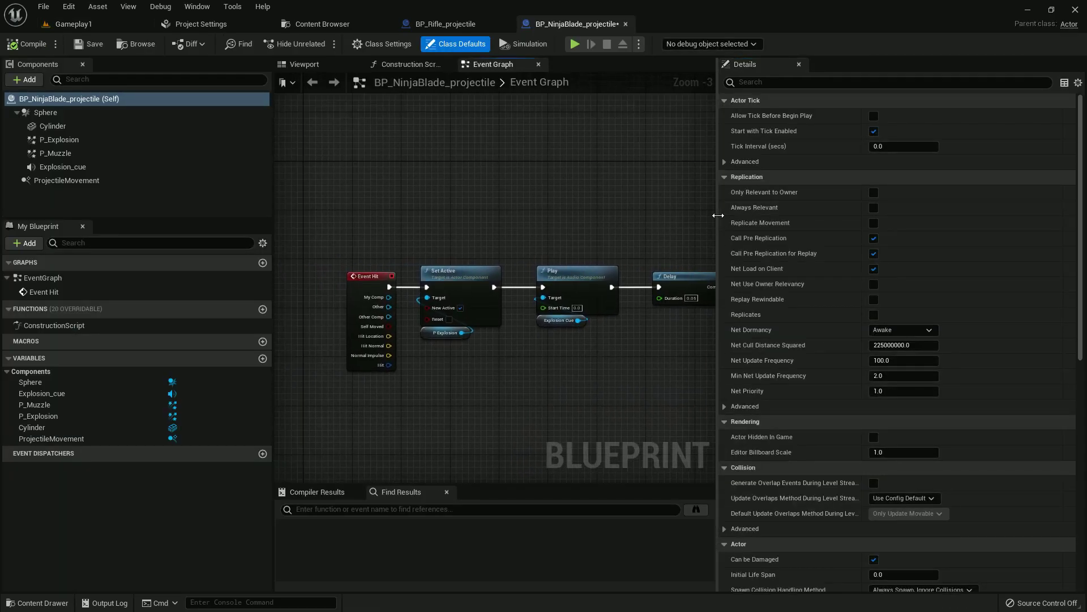
In the projectile's viewport, set the Cylinder component's static mesh to SM_Saw_1.
left_click_drag(719, 267, 798, 267)
left_click(304, 63)
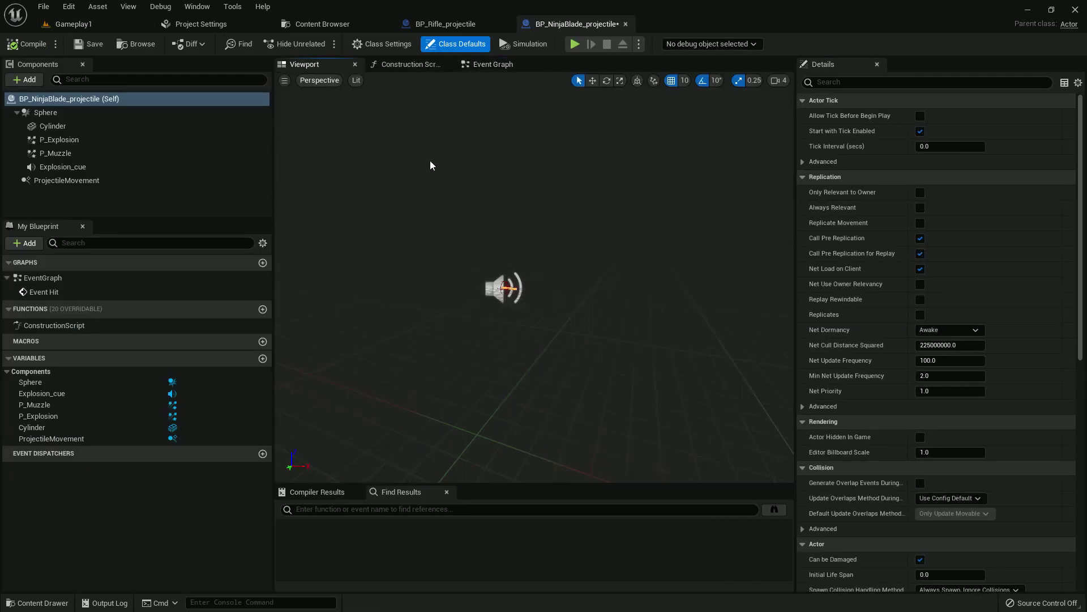
scroll(556, 291, "up", 2)
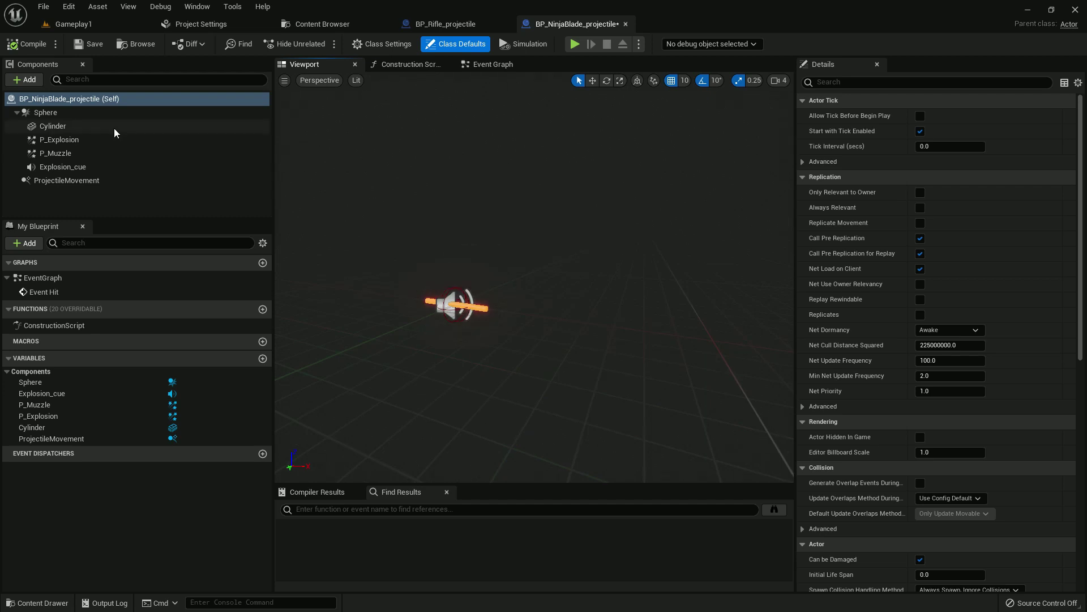
left_click(52, 126)
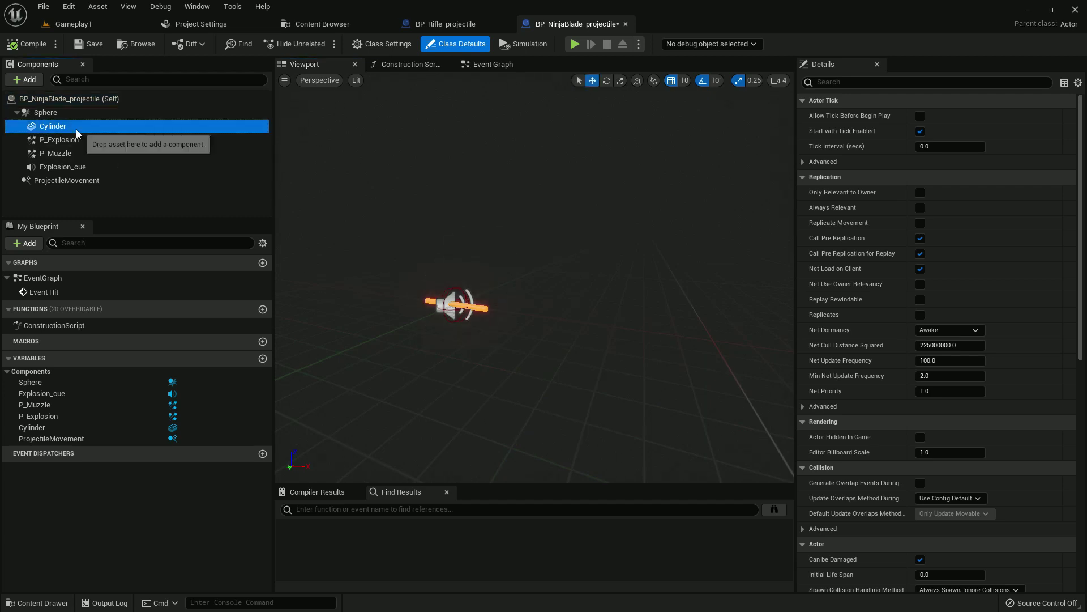
left_click(985, 301)
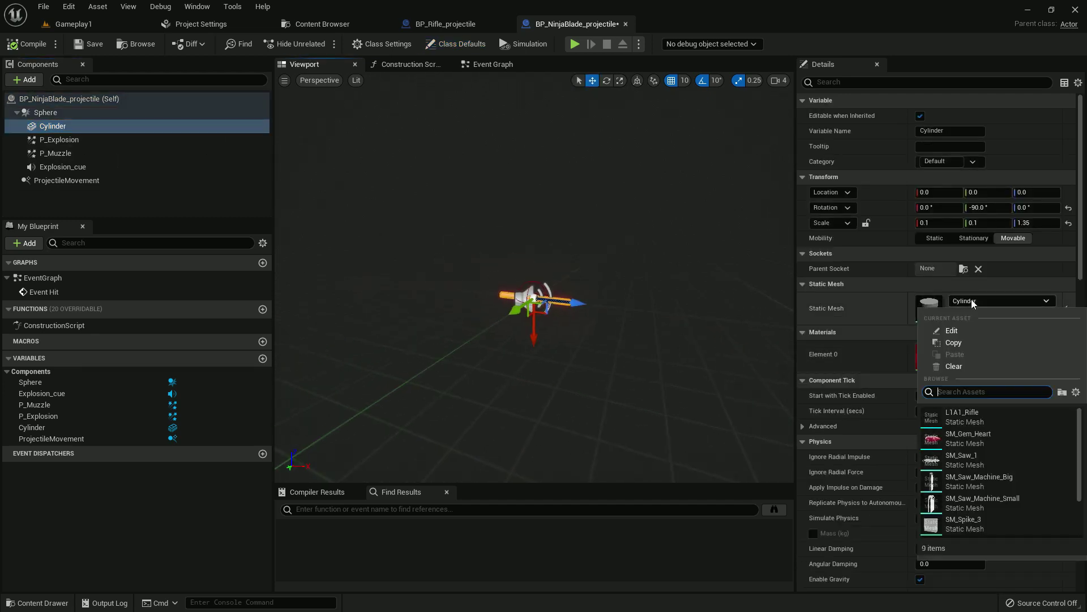
left_click(968, 459)
Reset the Cylinder's scale and material to defaults and set its Y rotation to 0.
left_click(1067, 222)
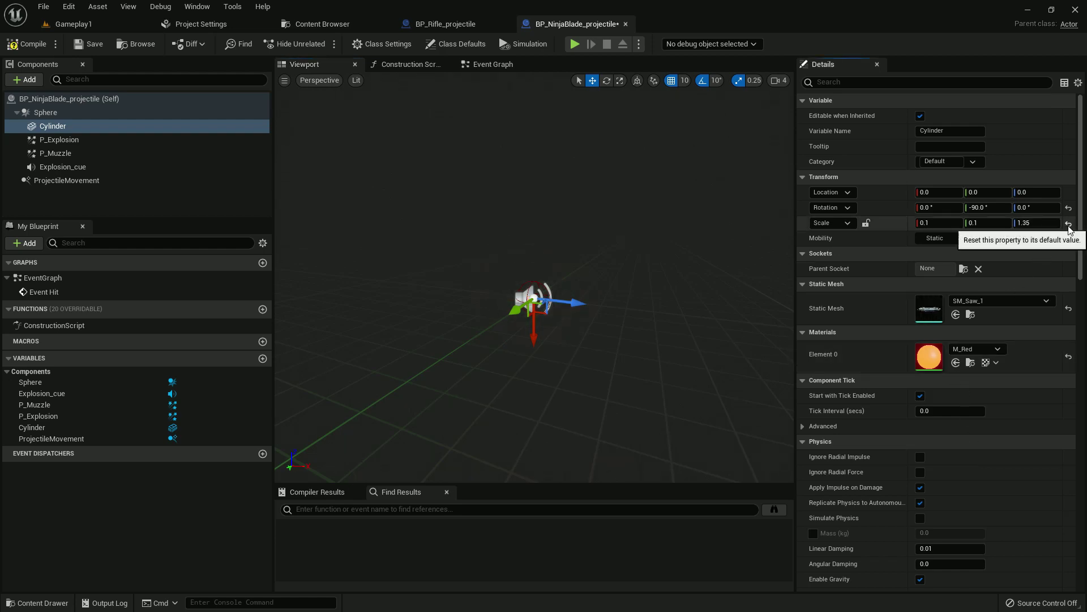
left_click(979, 207)
type("0")
key("Return")
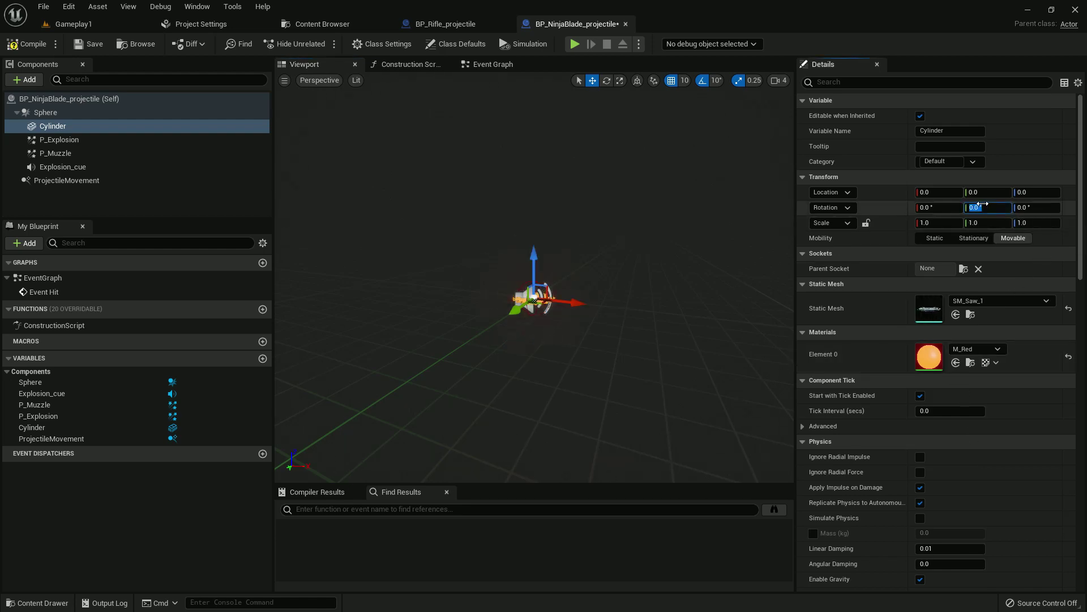
left_click(1069, 356)
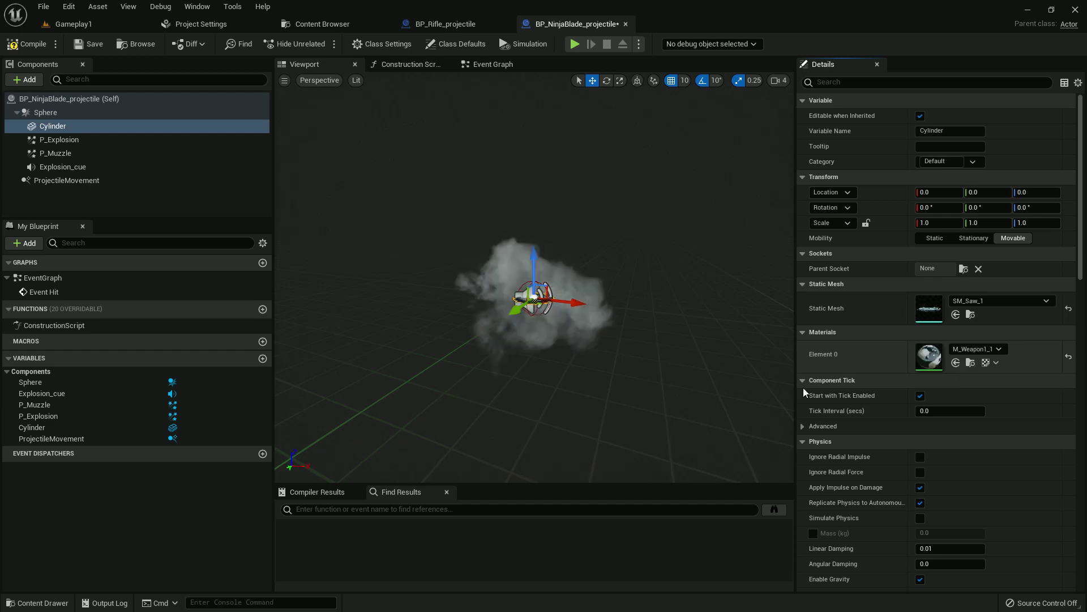
scroll(534, 340, "up", 5)
Clear the P_Muzzle component's particle template to None and compile the blueprint.
left_click(55, 153)
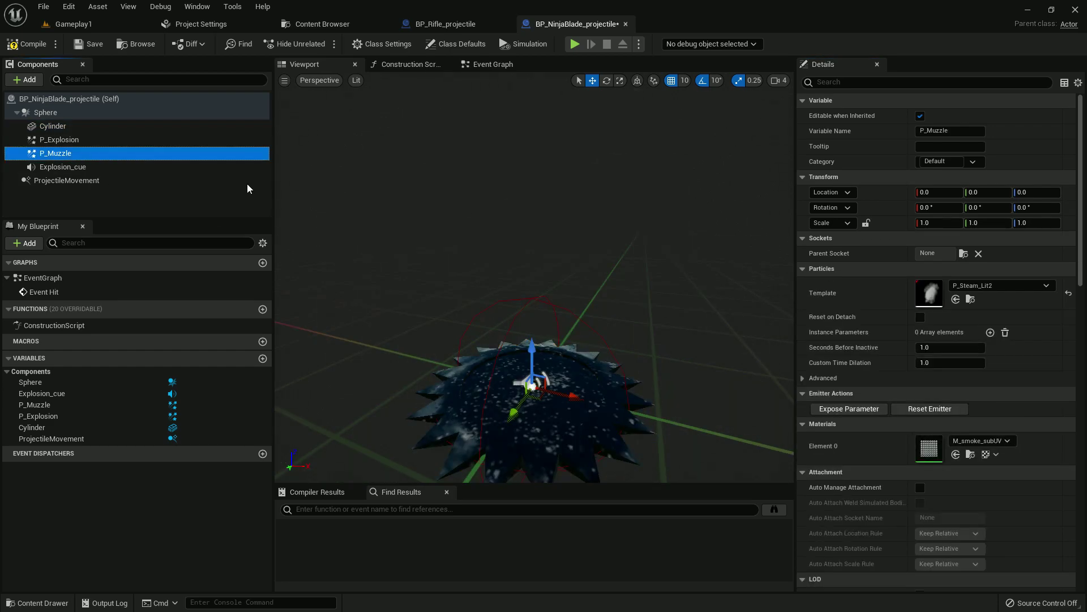
left_click(1002, 285)
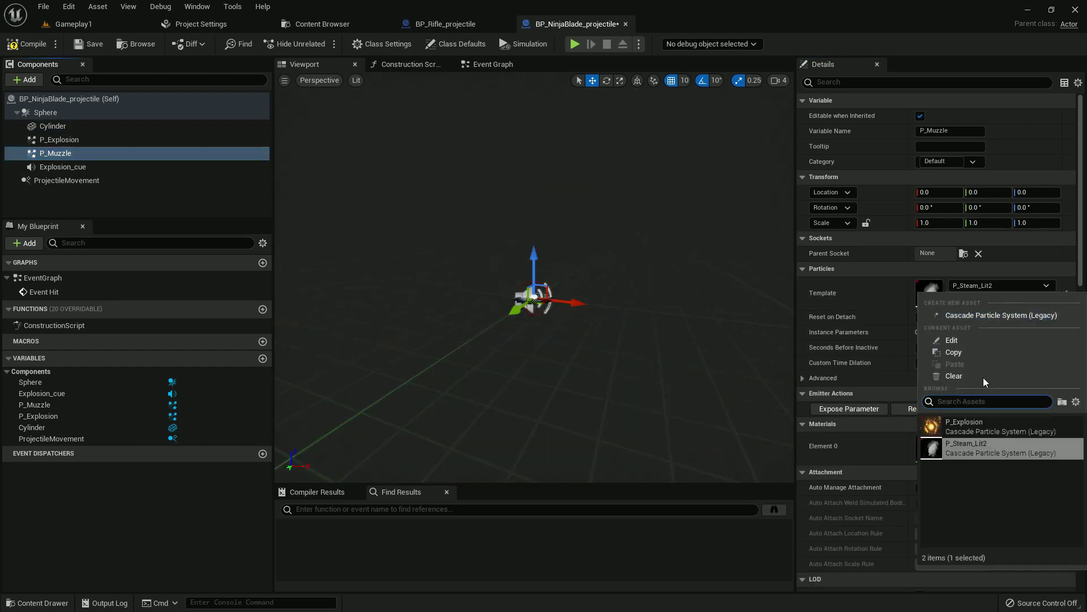
left_click(969, 377)
left_click(32, 44)
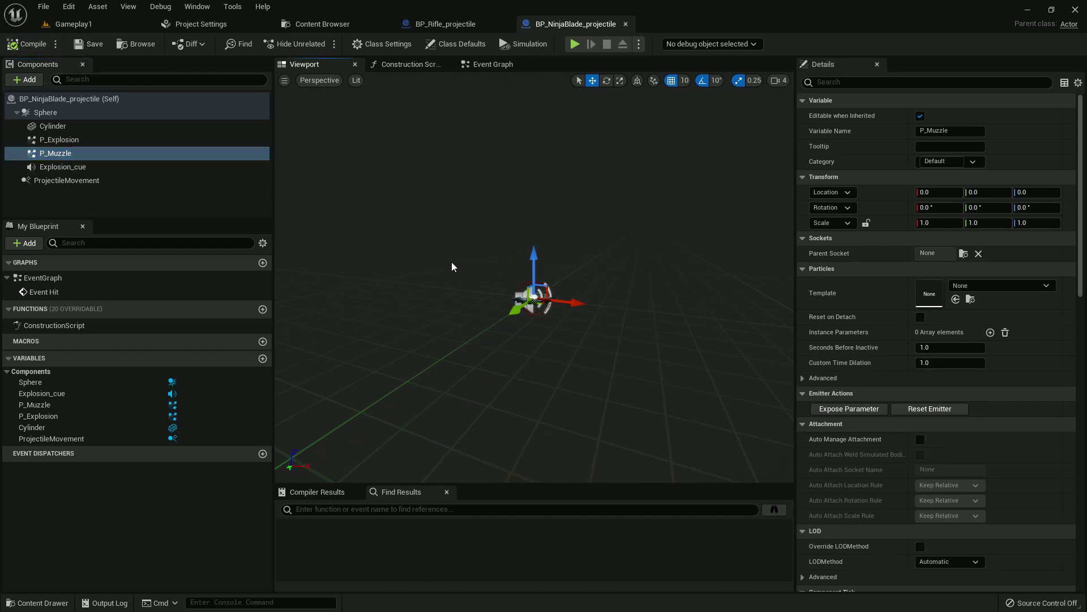
key("ctrl+space")
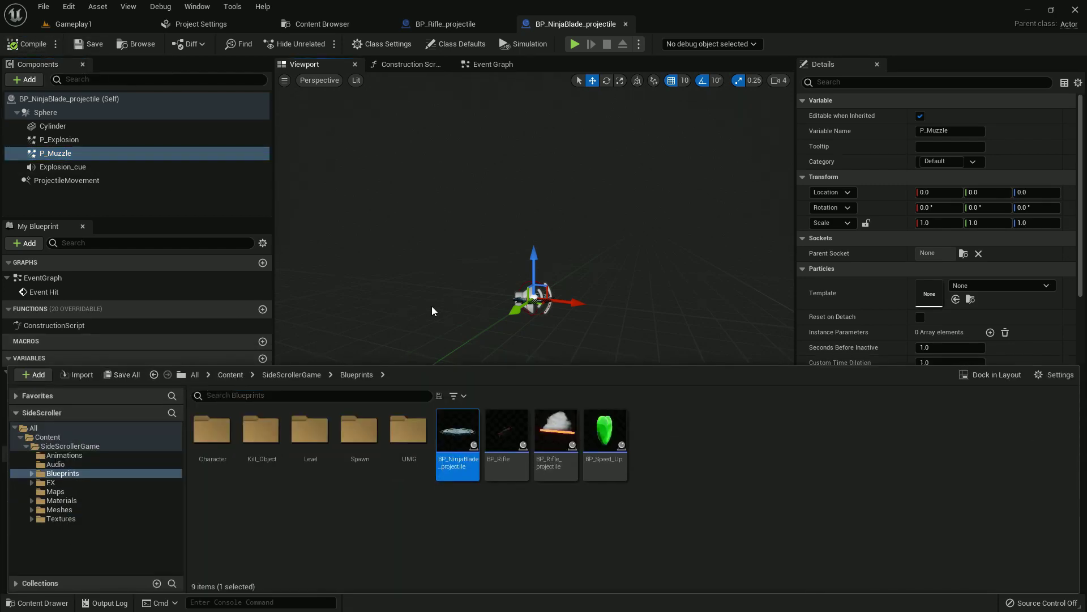
Change the Explosion_cue component's sound from Explosion01 to BladeHit.
left_click(63, 167)
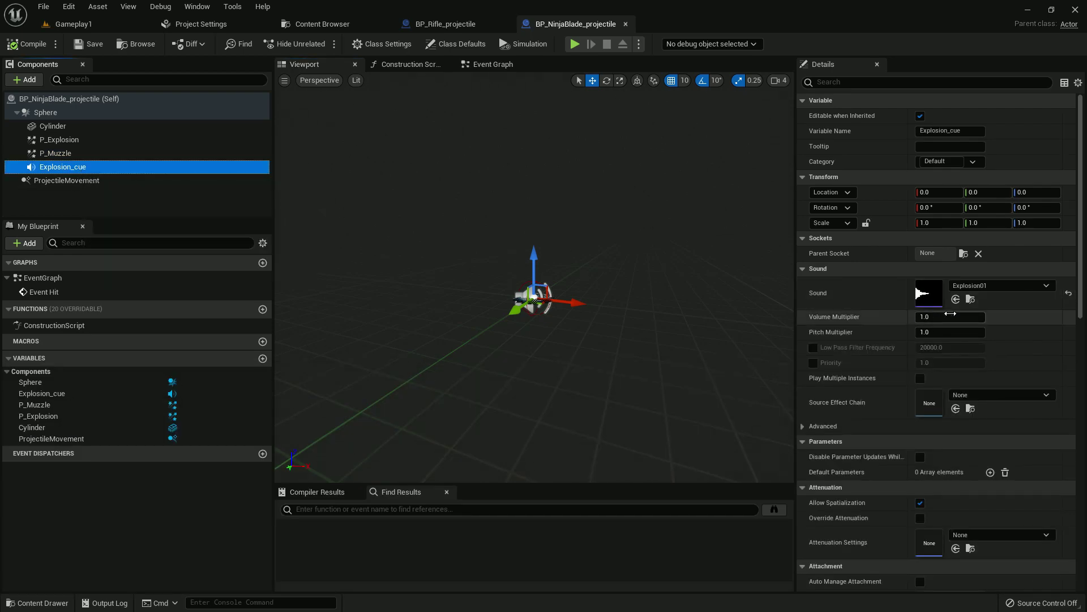
left_click(999, 286)
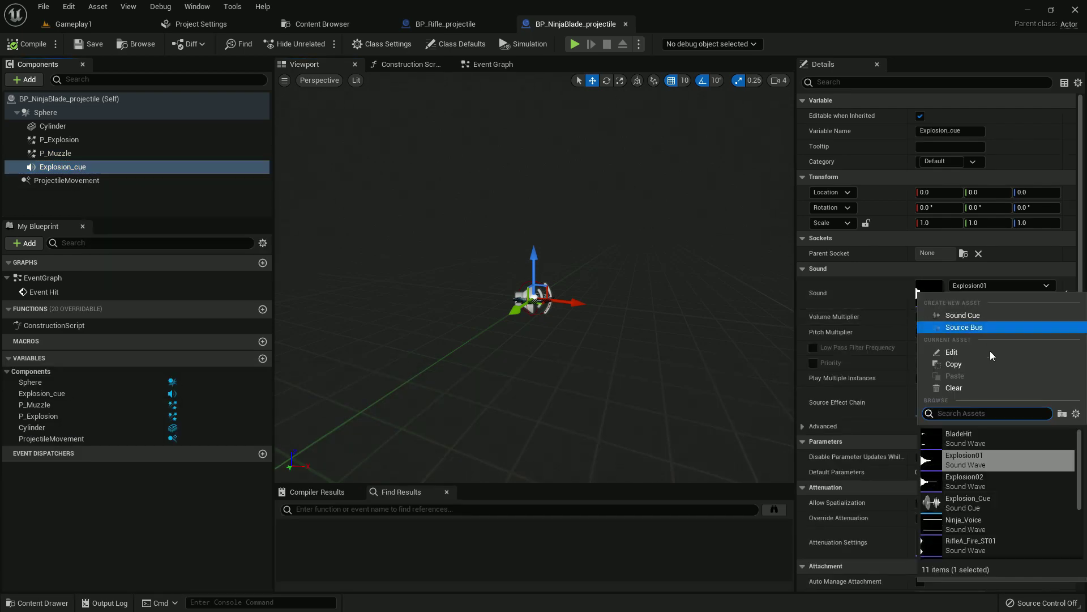
scroll(1022, 462, "down", 2)
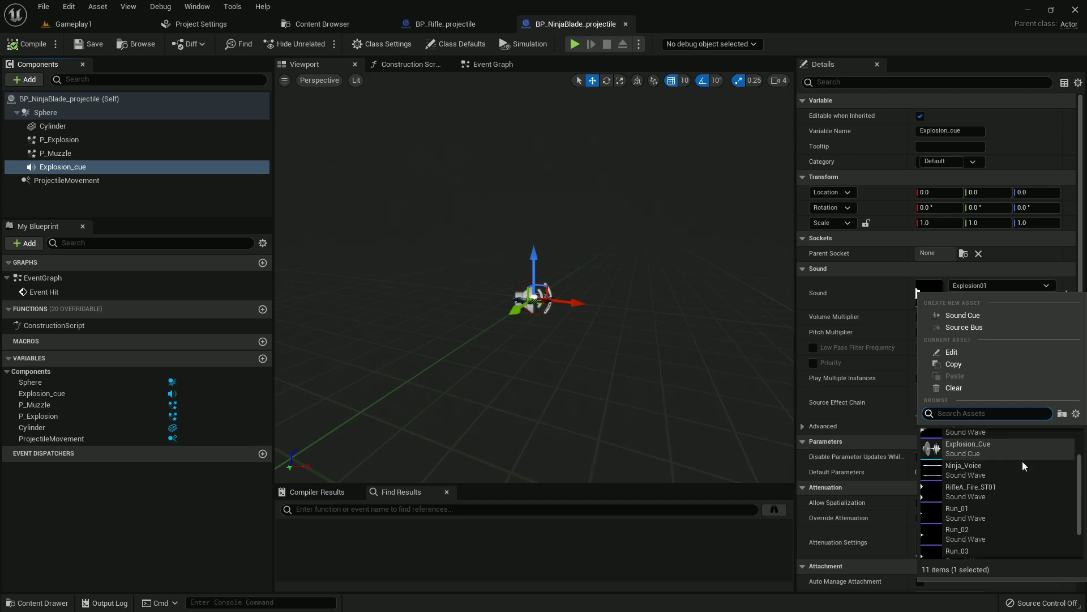
scroll(1022, 462, "down", 3)
scroll(1020, 453, "up", 3)
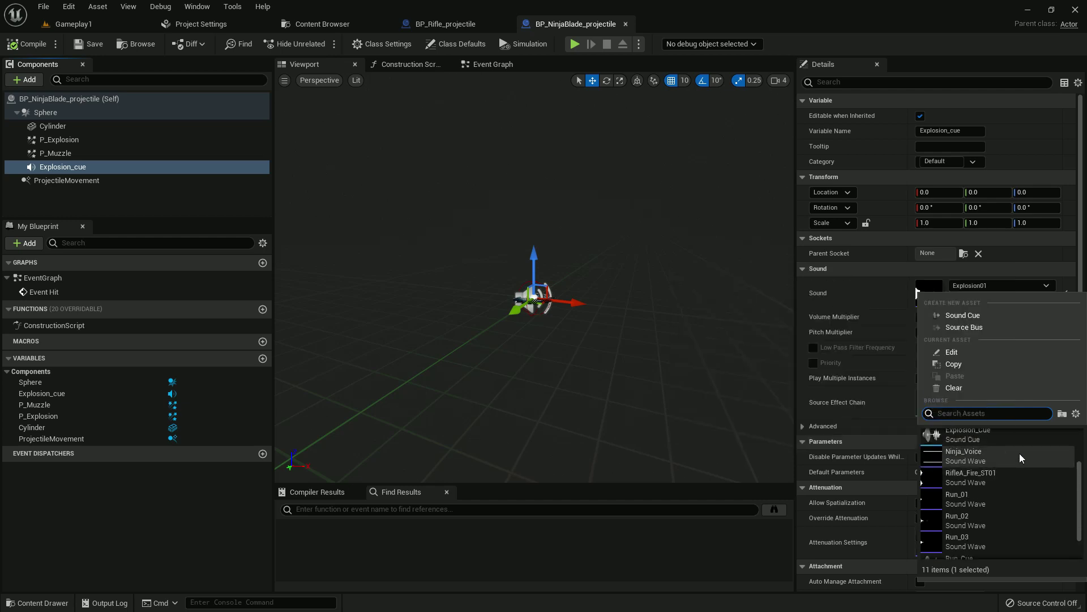
scroll(1020, 454, "up", 2)
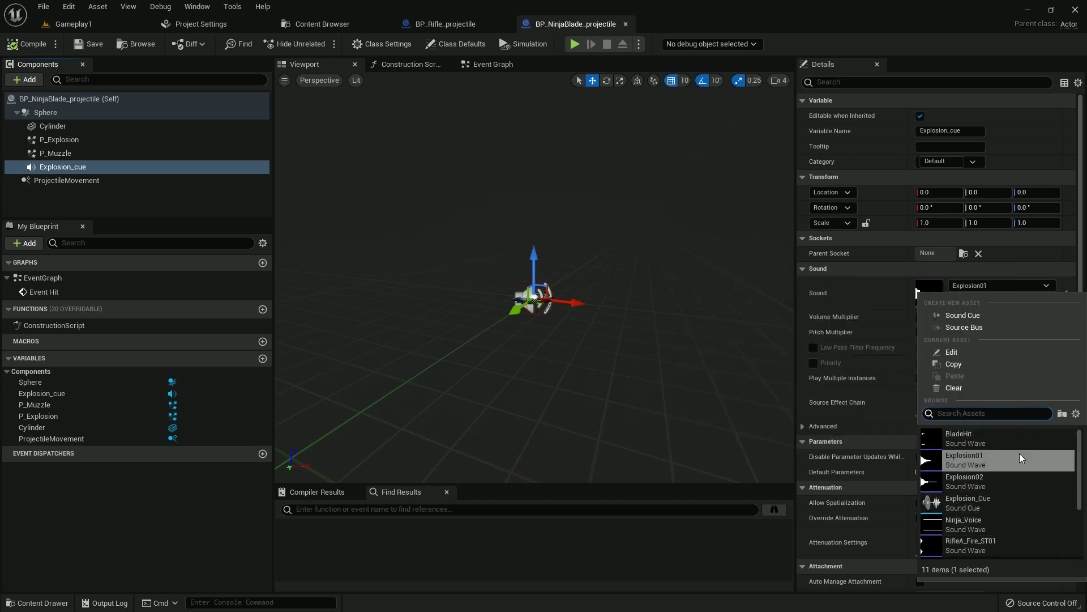
left_click(993, 439)
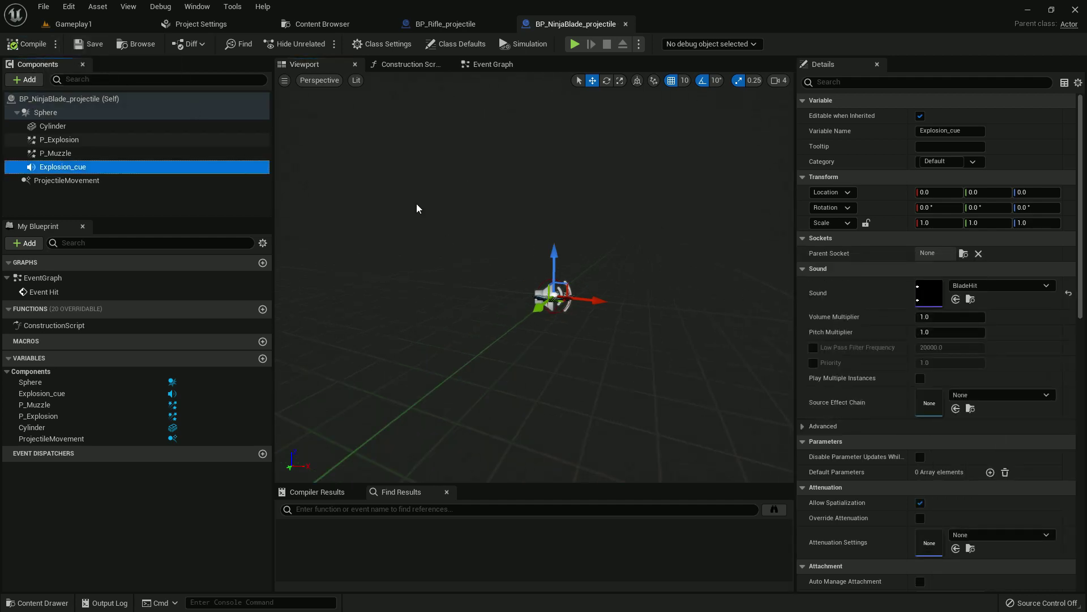
right_click_drag(417, 208, 442, 221)
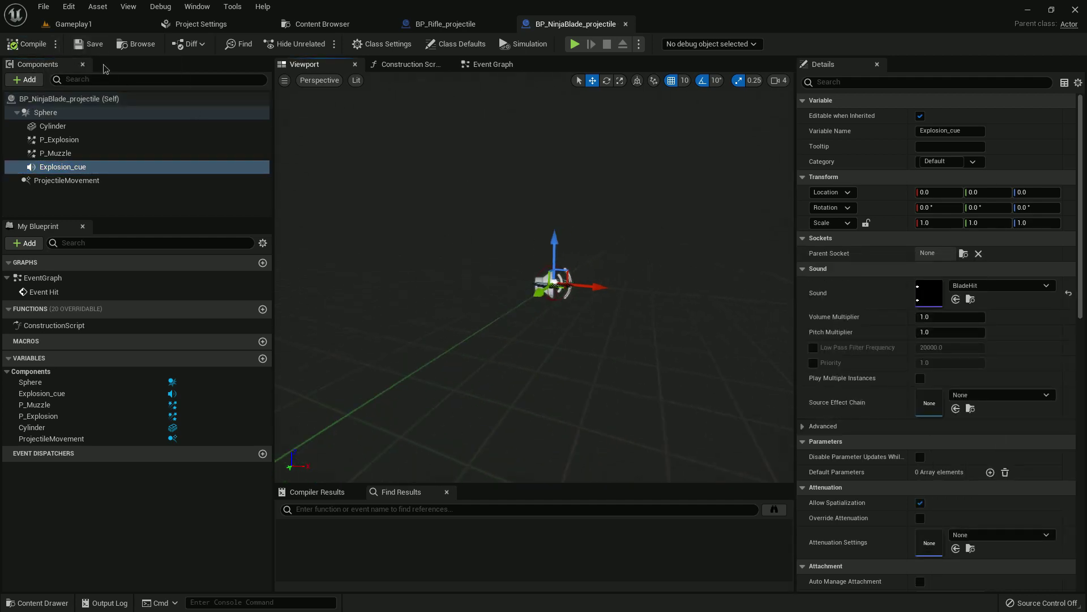
left_click(73, 24)
Create NinjaRightUppercut_Montage from the NinjaRight Uppercut animation in the Animations folder.
key("ctrl+space")
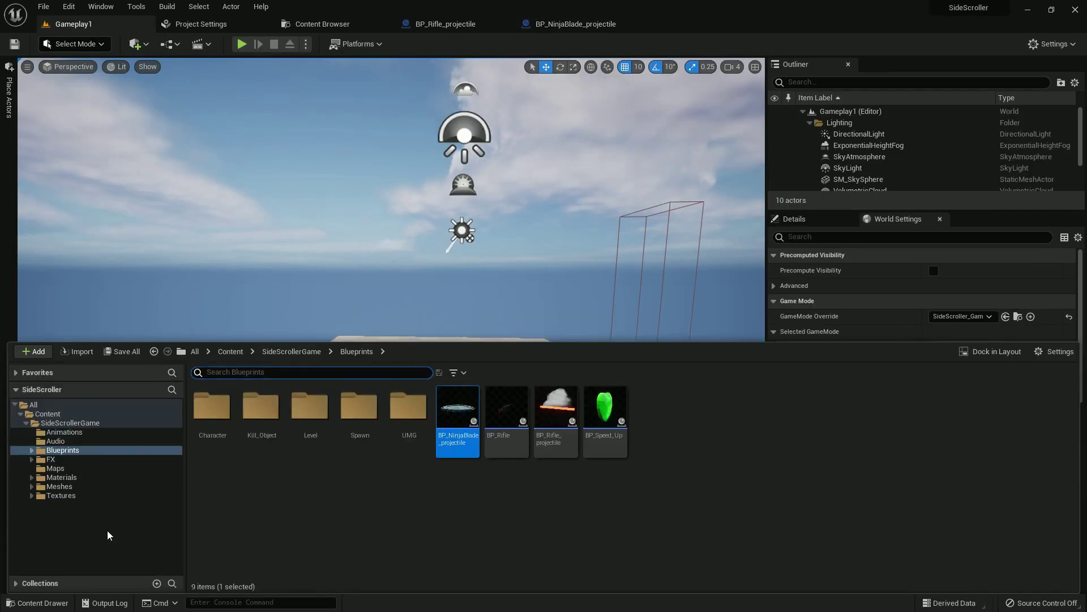
left_click(64, 432)
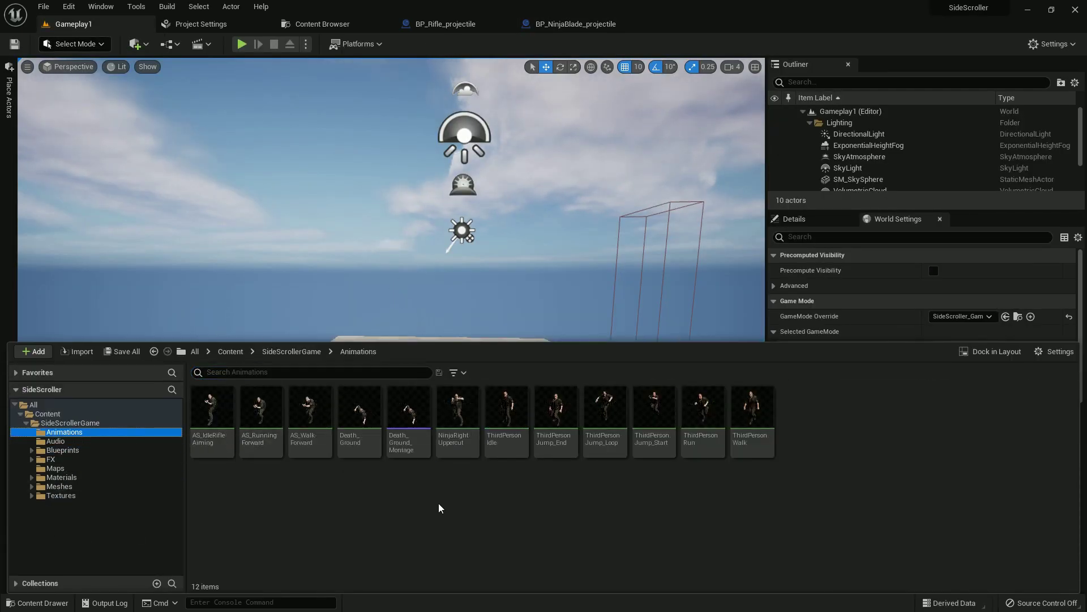
right_click(457, 417)
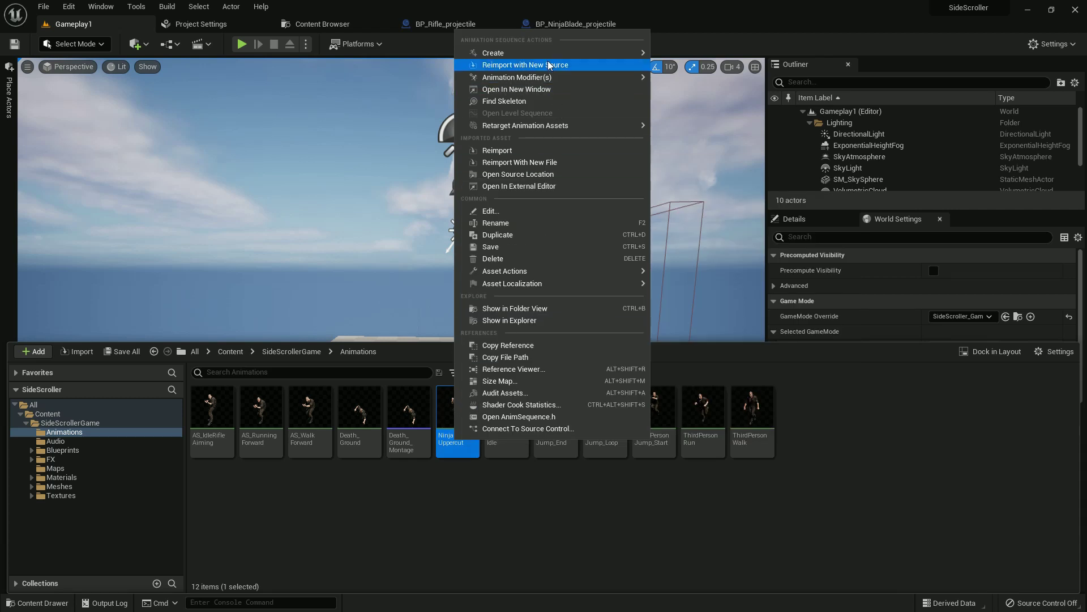
left_click(713, 68)
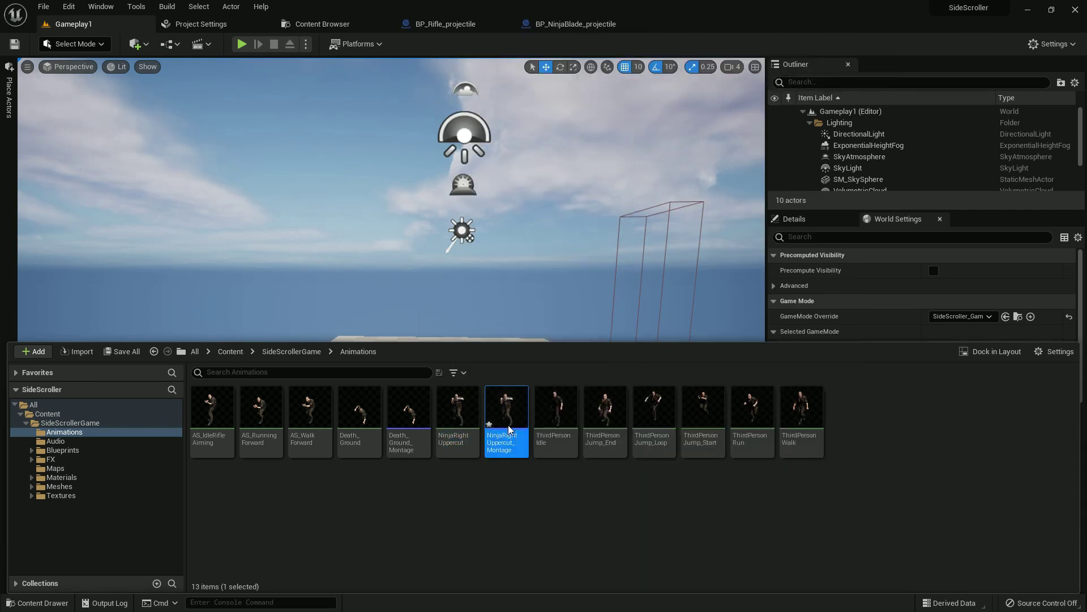
key("ctrl+space")
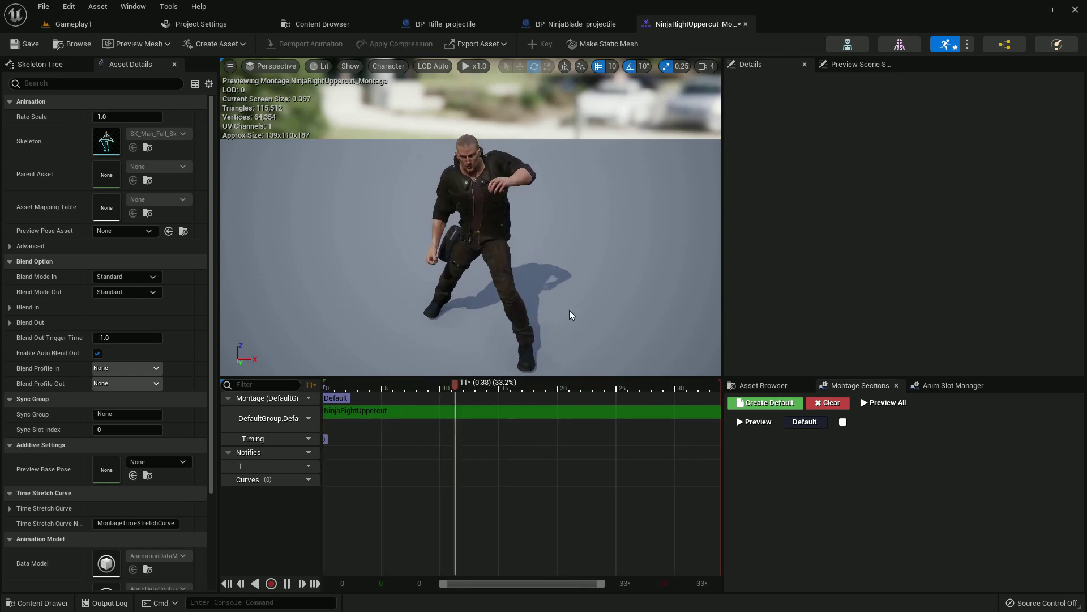
Add an UpperBody slot, assign the uppercut montage track to it, and close the montage.
left_click(956, 388)
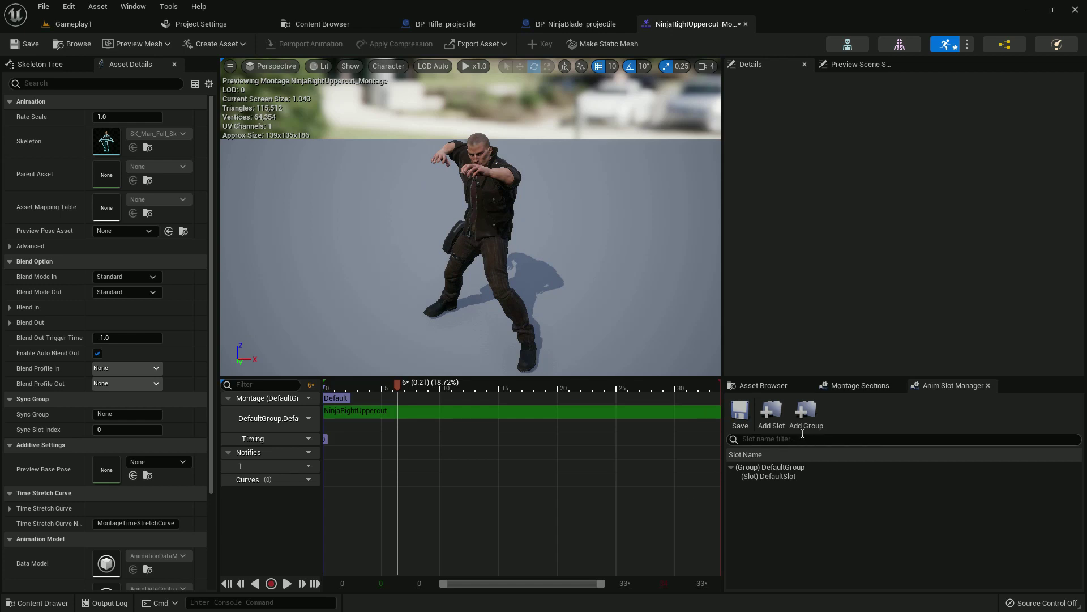
left_click(771, 415)
type("UpperBody")
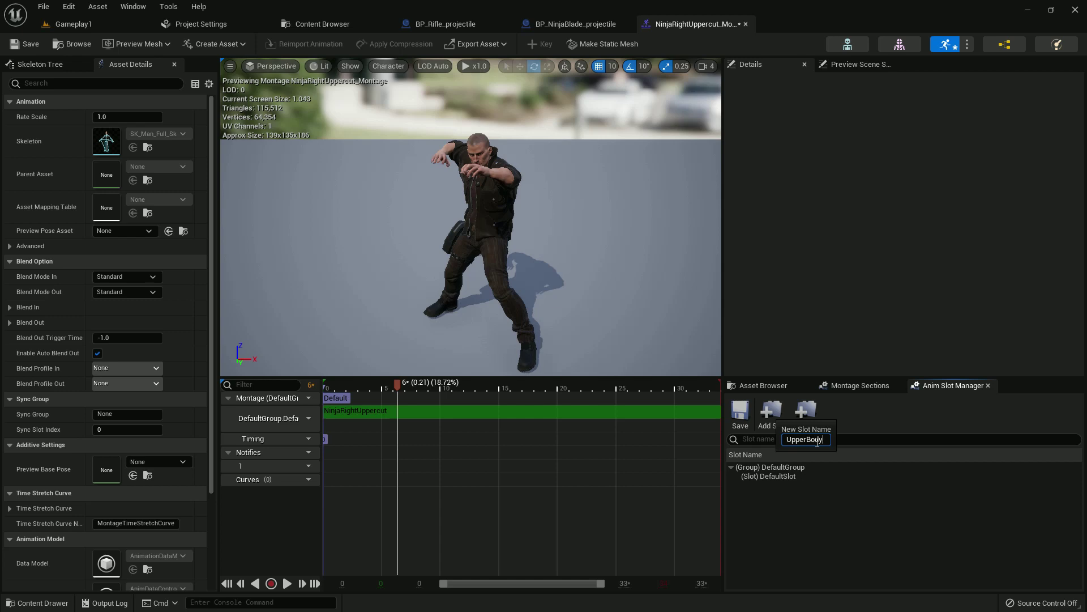
key("Return")
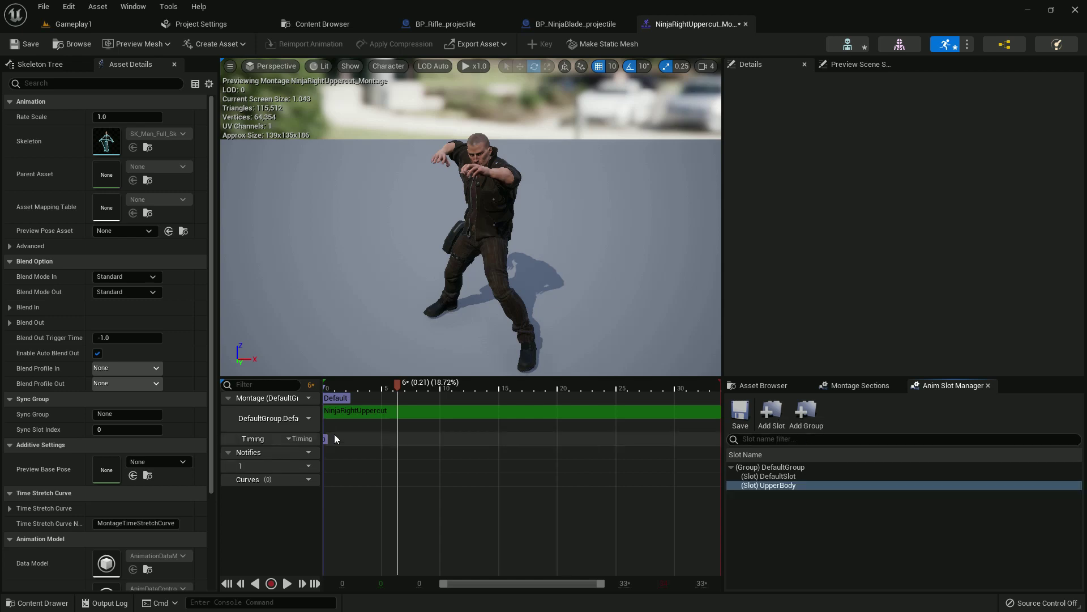
left_click(303, 418)
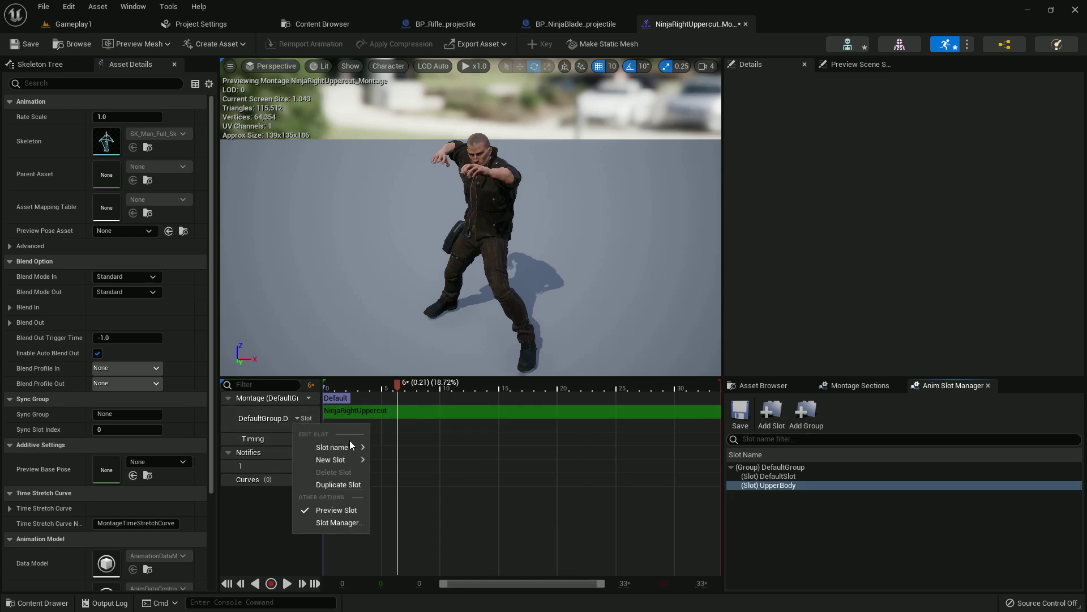
mouse_move(333, 446)
left_click(410, 478)
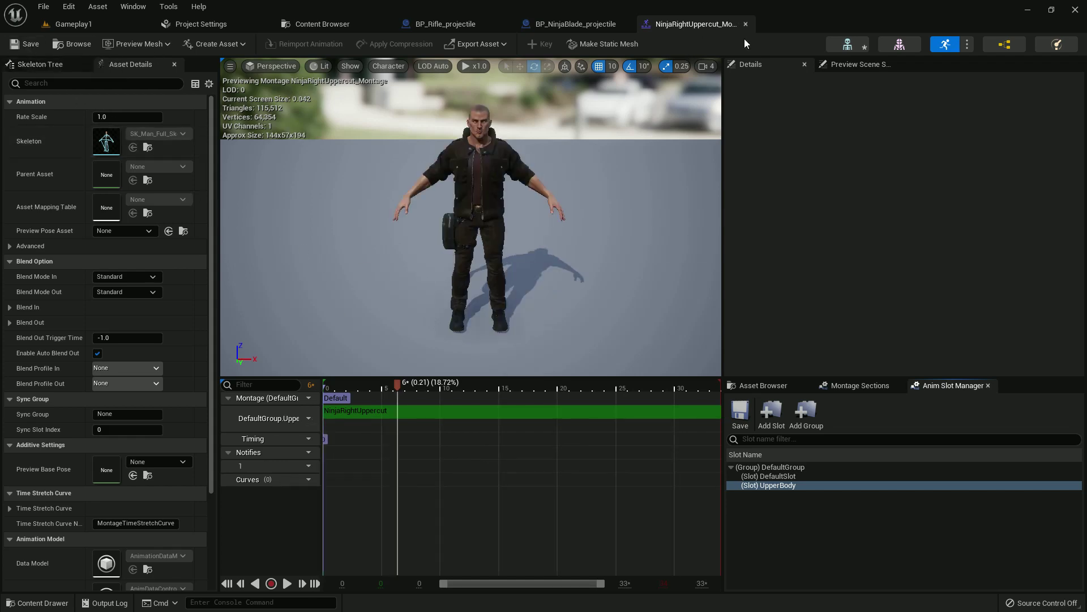
left_click(745, 25)
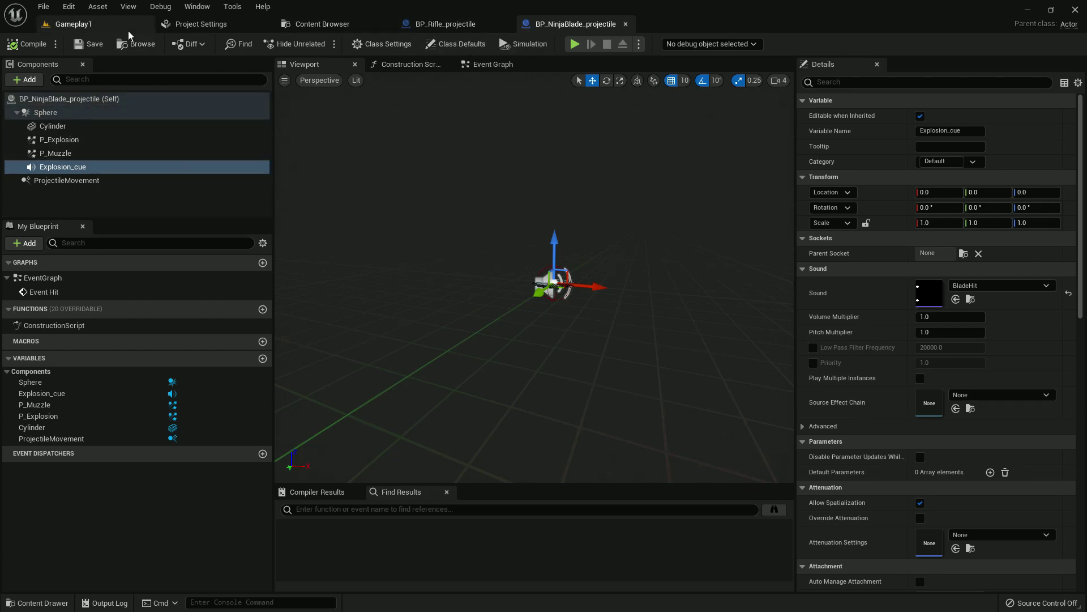
Open SideScroller_Character from the default pawn class, then its mesh's SideScroller_AnimBlueprint.
left_click(73, 23)
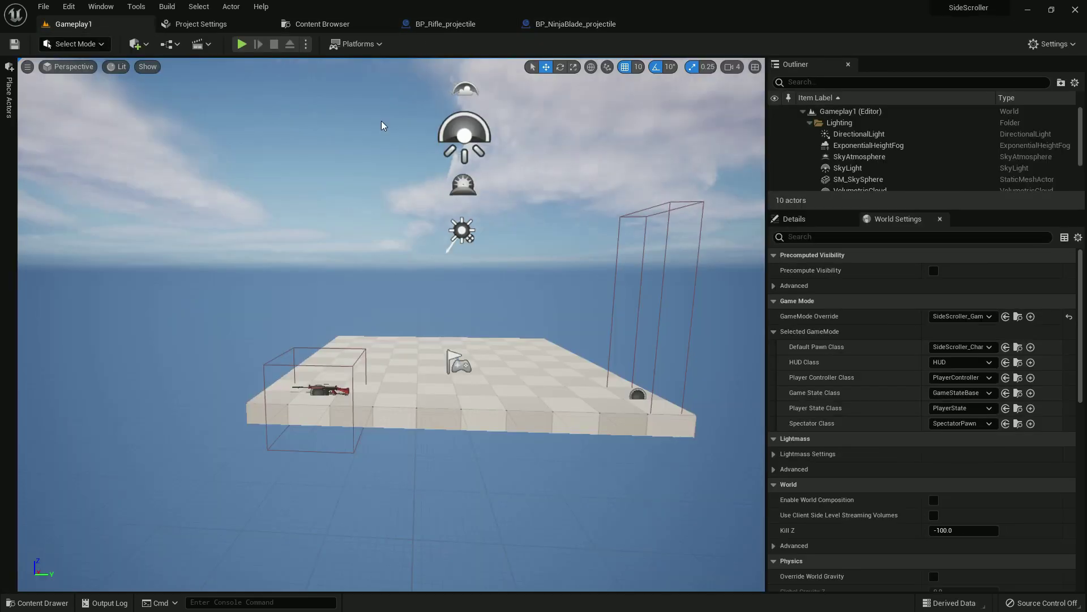
left_click(1018, 347)
double_click(457, 417)
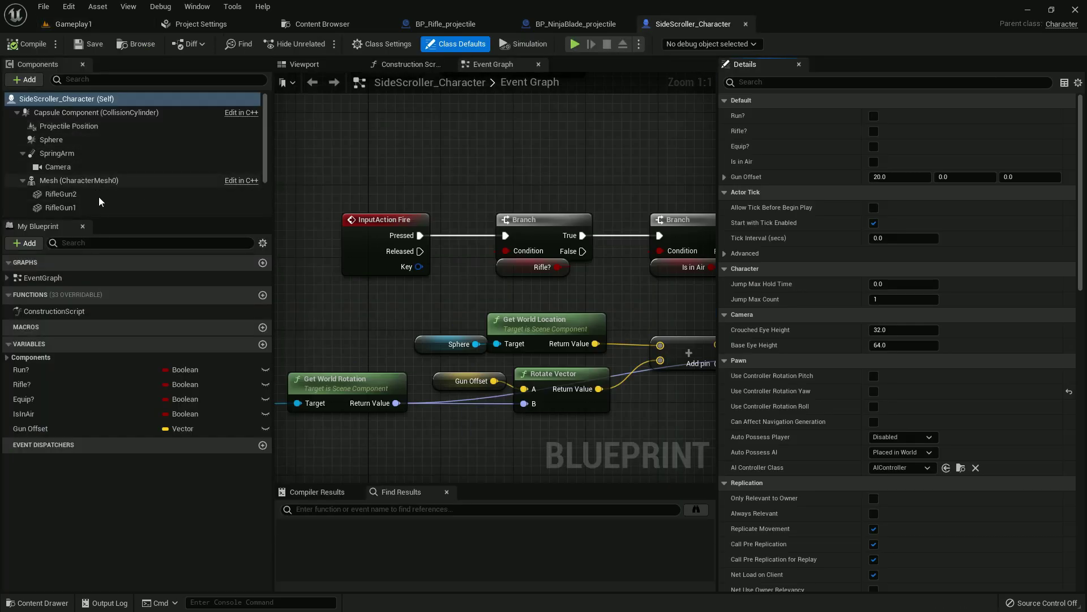
left_click(78, 180)
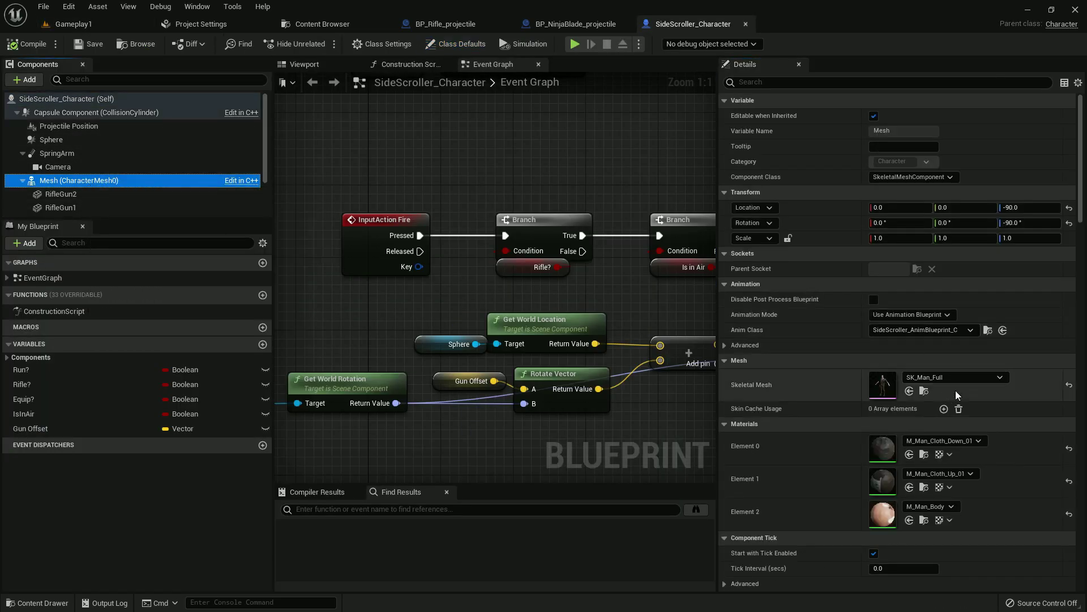
left_click(989, 330)
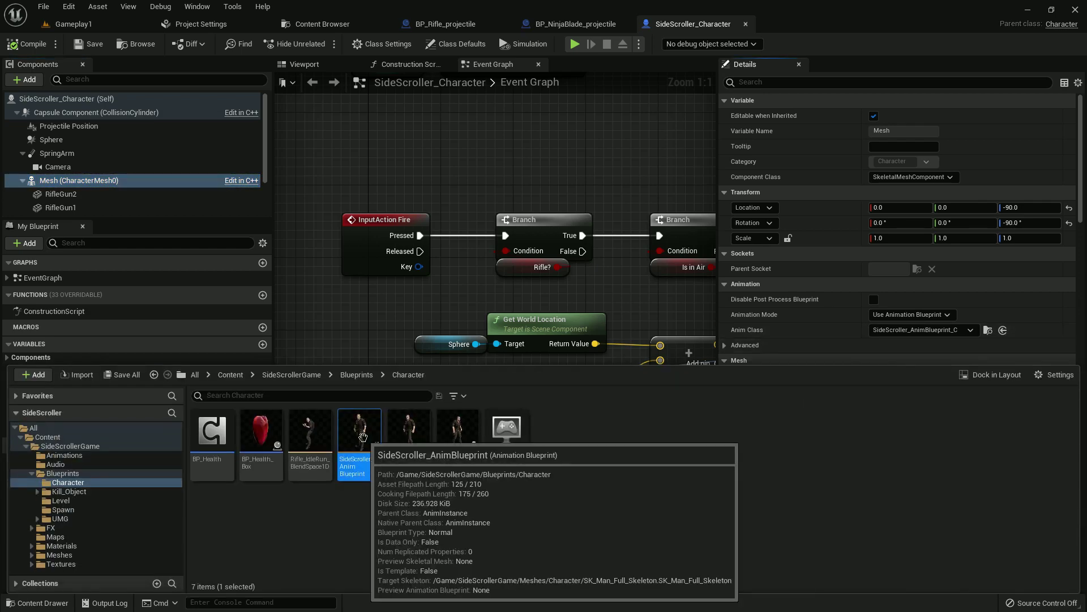
double_click(366, 442)
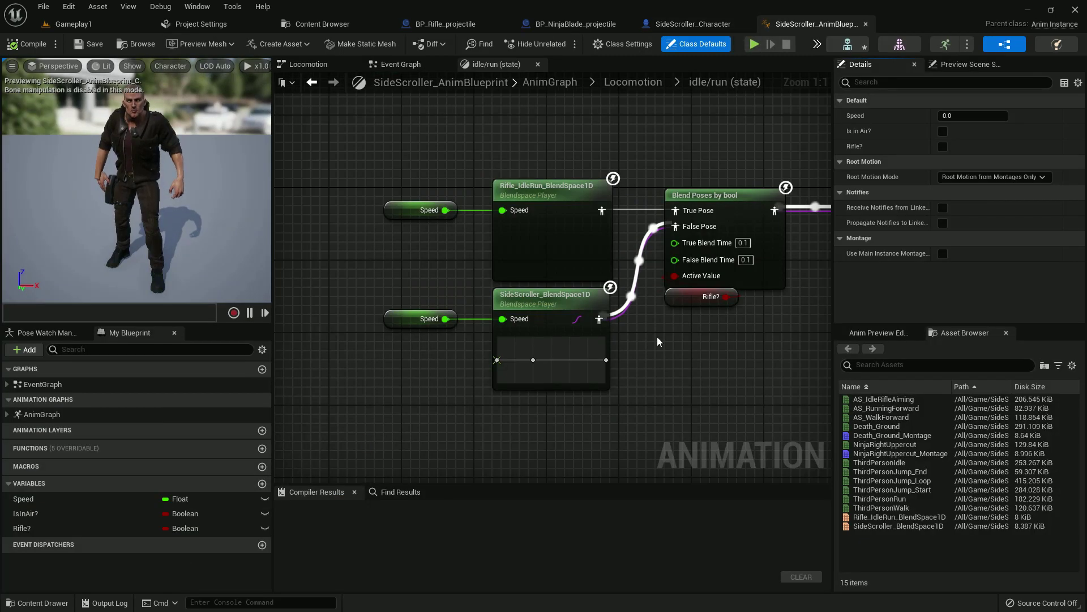
scroll(669, 334, "down", 1)
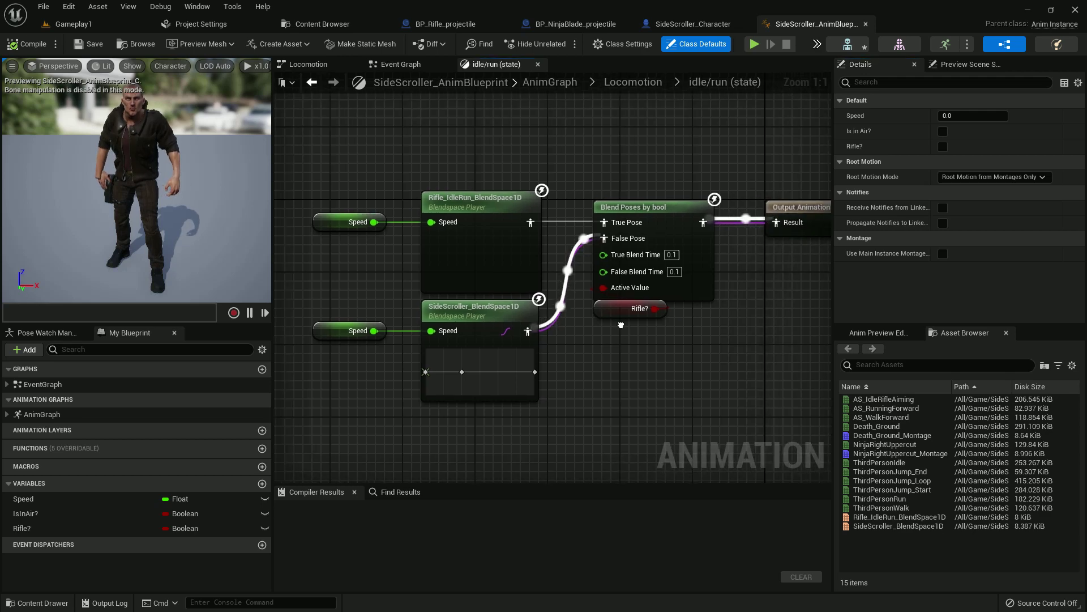
Navigate up from idle/run through Locomotion to the top-level AnimGraph.
left_click(633, 81)
left_click(550, 82)
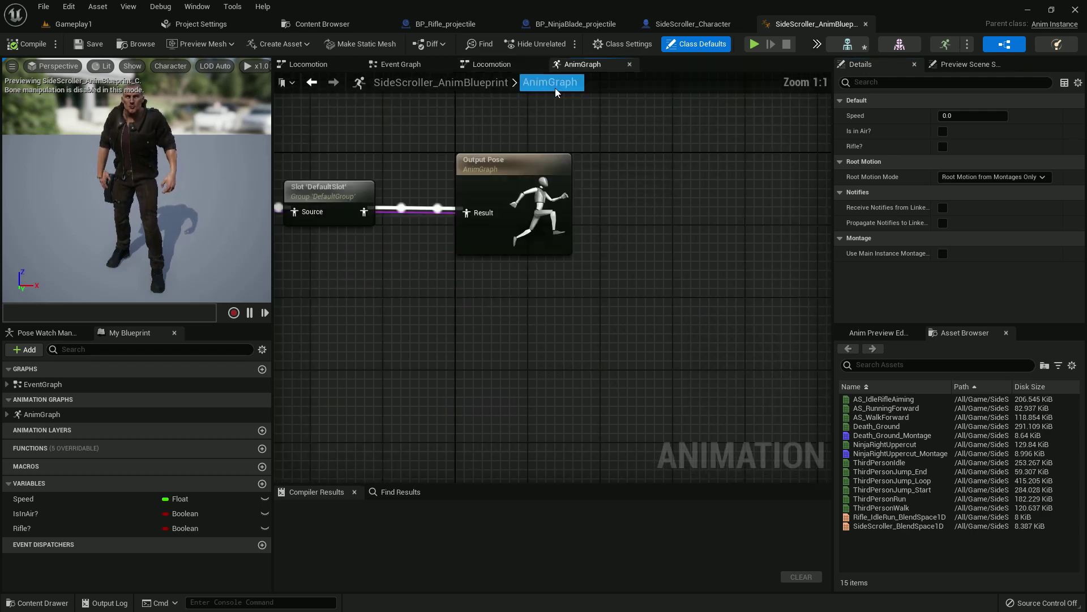
right_click_drag(425, 196, 521, 245)
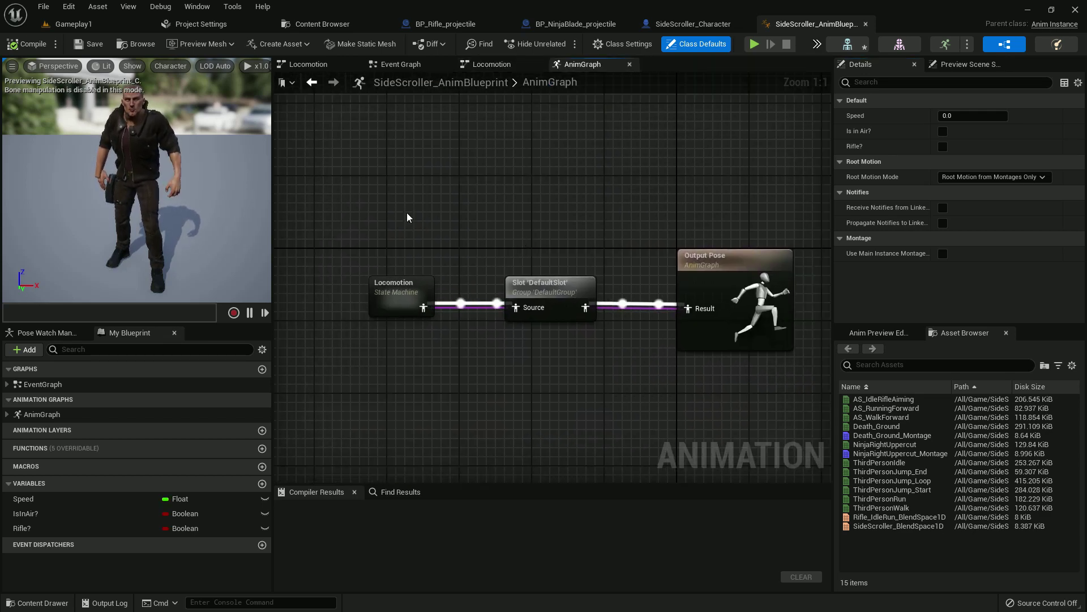
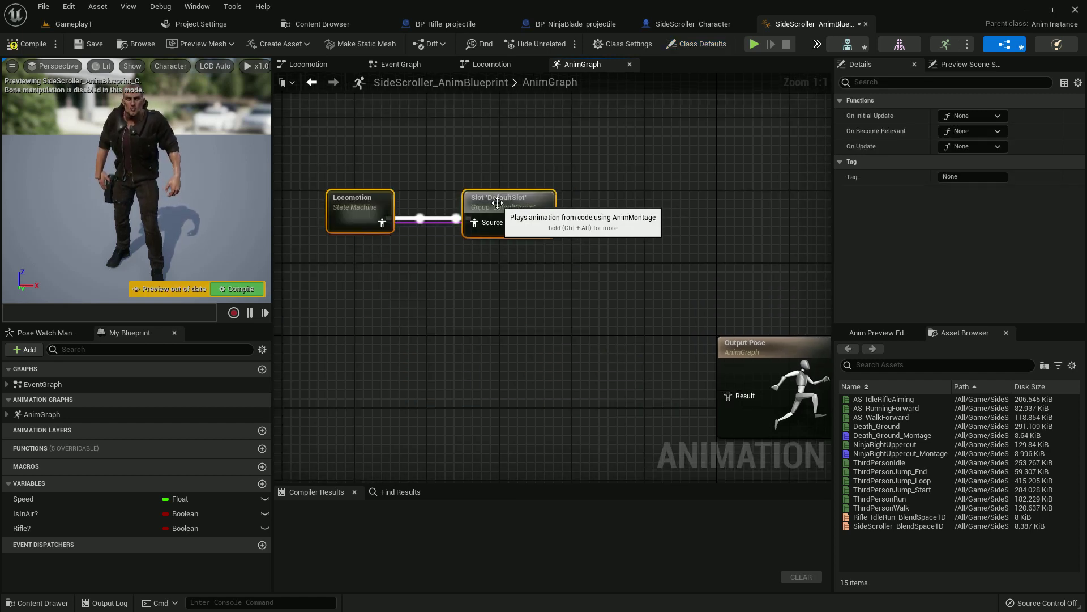
Save the Slot node's output into a new cached pose named LocomotionCacha.
mouse_move(510, 213)
right_mouse_down()
mouse_move(586, 213)
mouse_move(540, 219)
right_mouse_up()
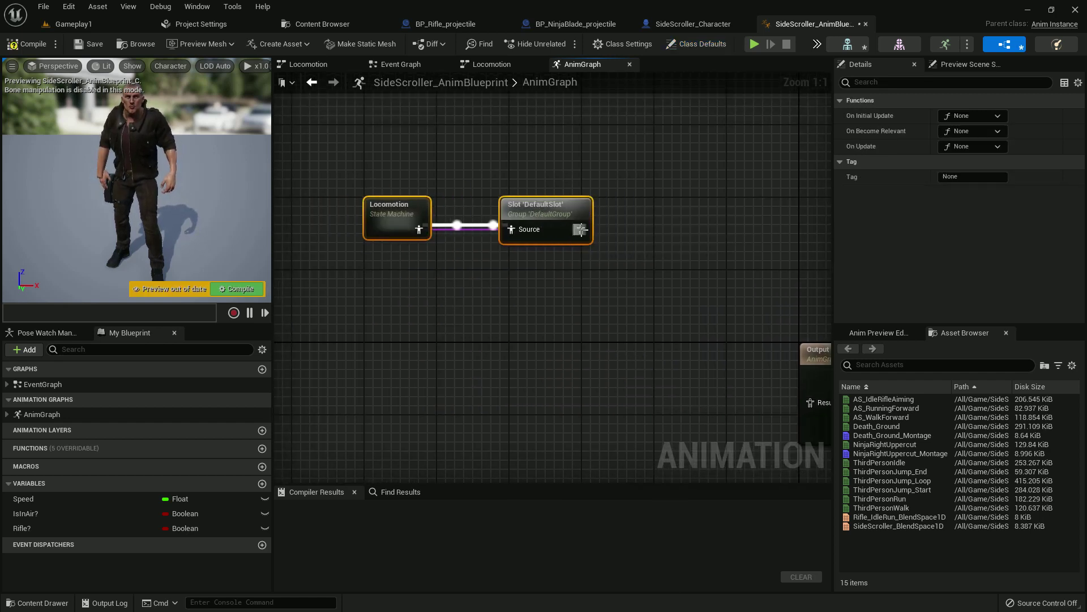
left_click_drag(582, 230, 635, 230)
type("save")
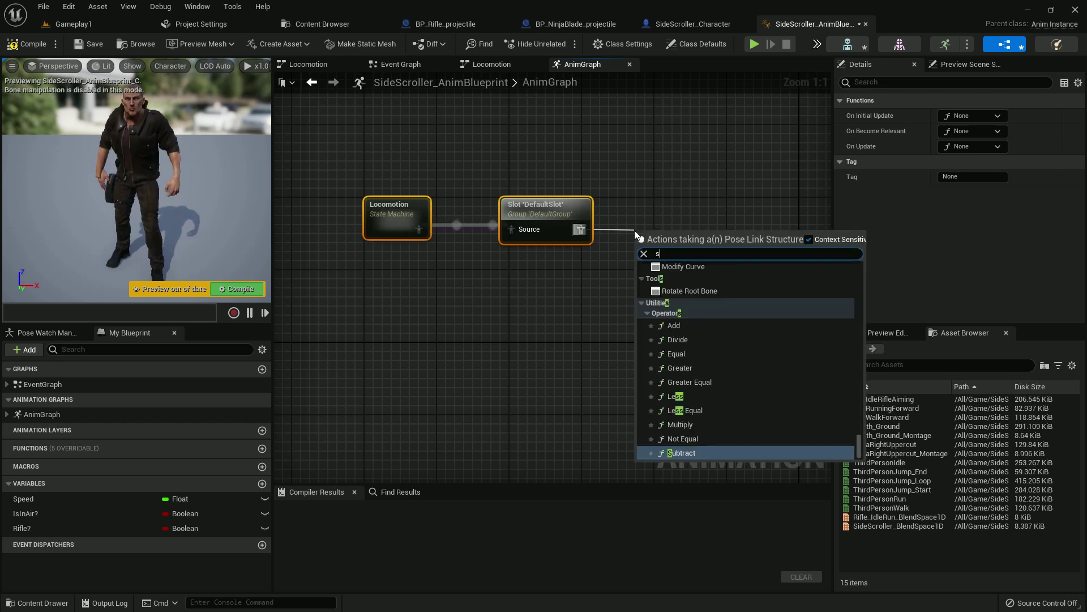
key("Return")
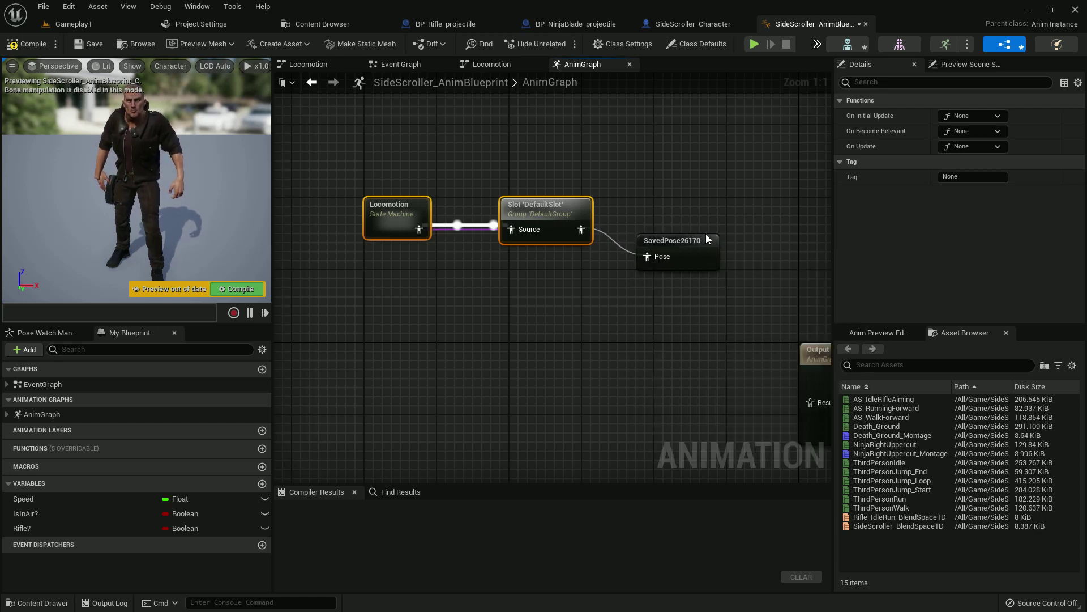
left_click_drag(688, 236, 685, 221)
double_click(684, 215)
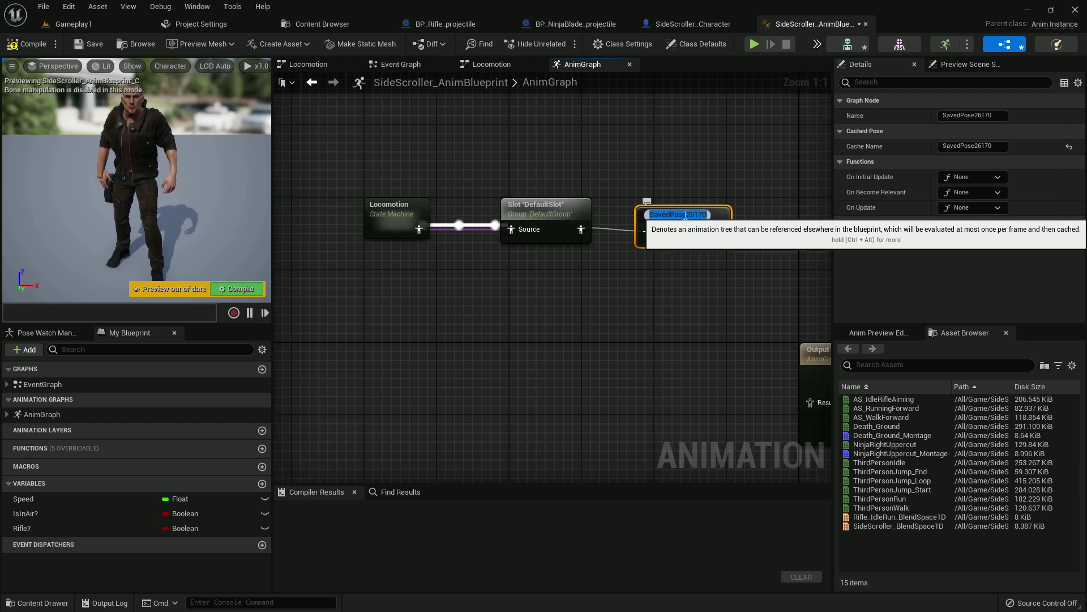
type("Locomoti")
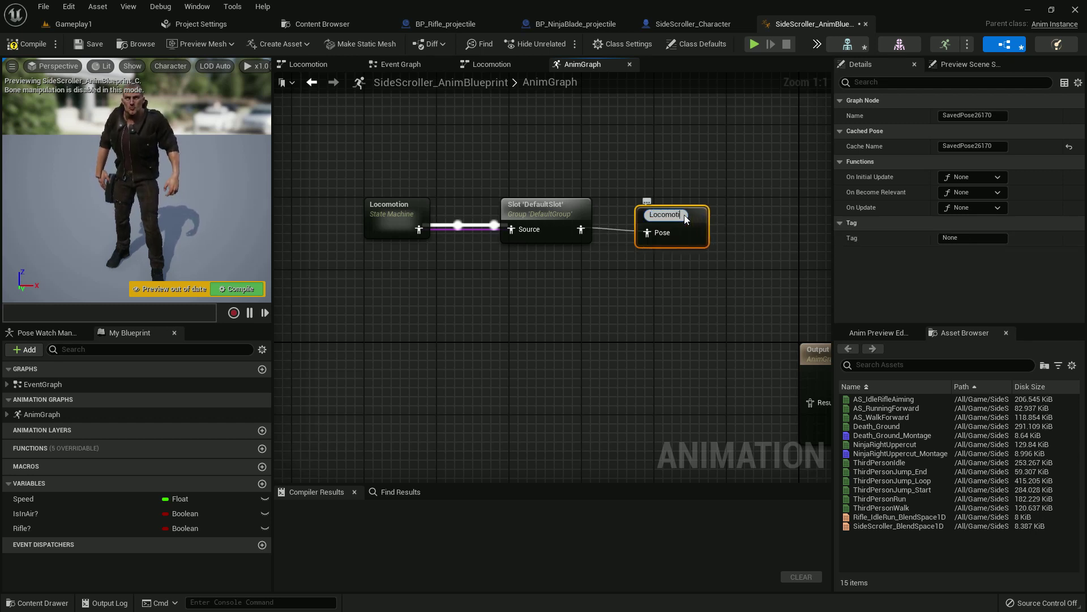
type("onCach")
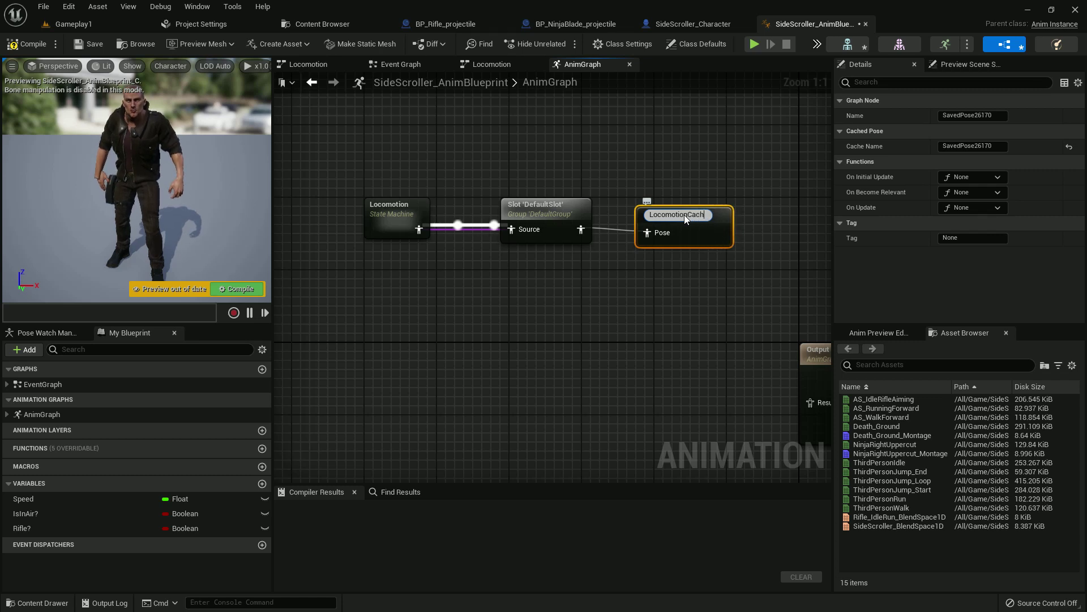
type("a")
key("Return")
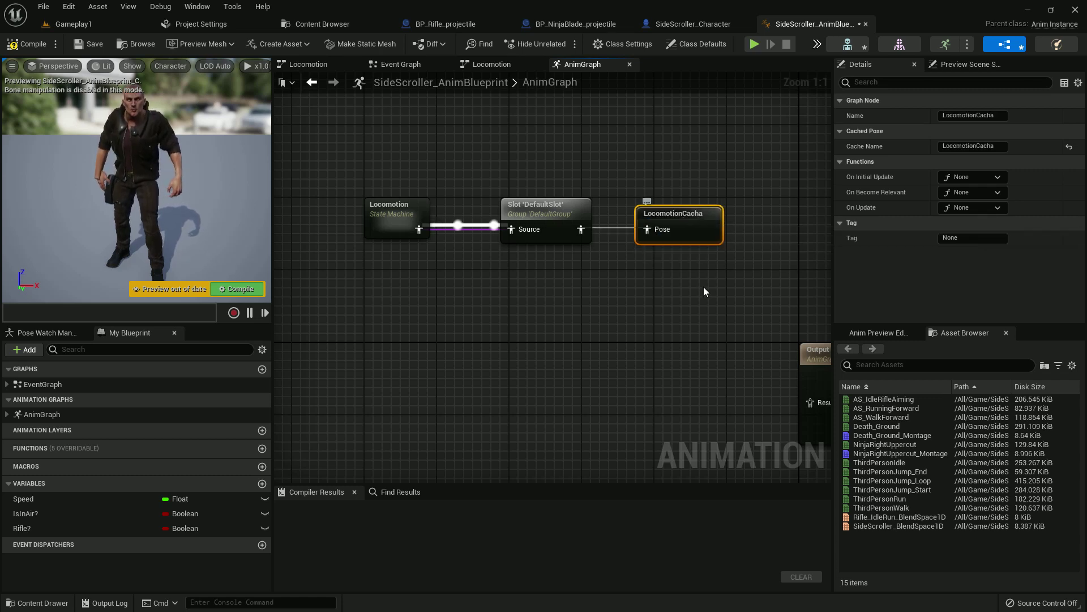
right_click_drag(704, 286, 715, 207)
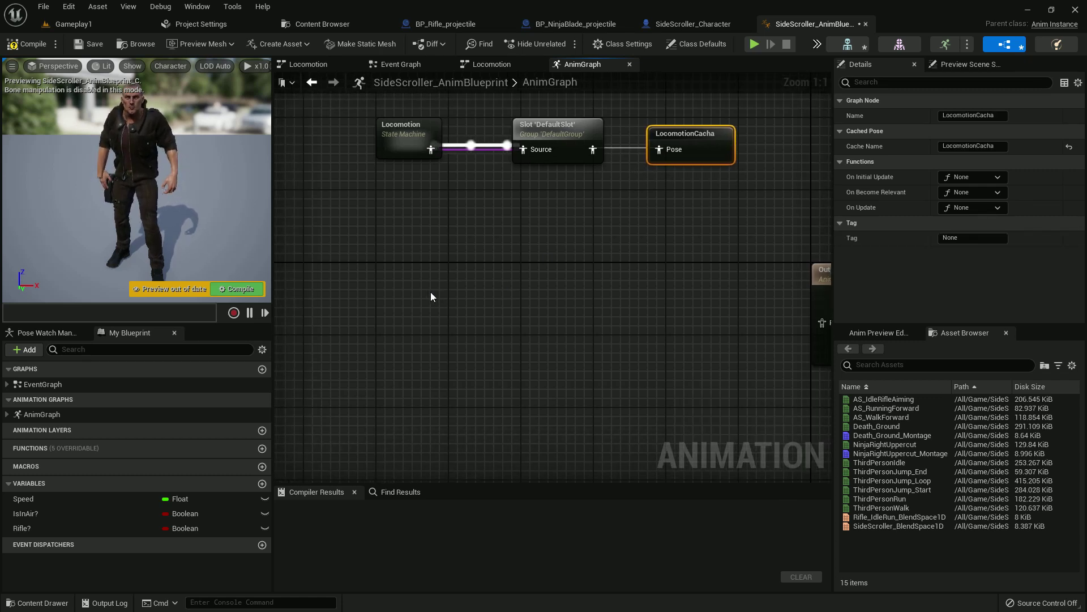
Add a Use Cached Pose LocomotionCacha node and place a duplicate below it.
right_click(445, 286)
type("use ")
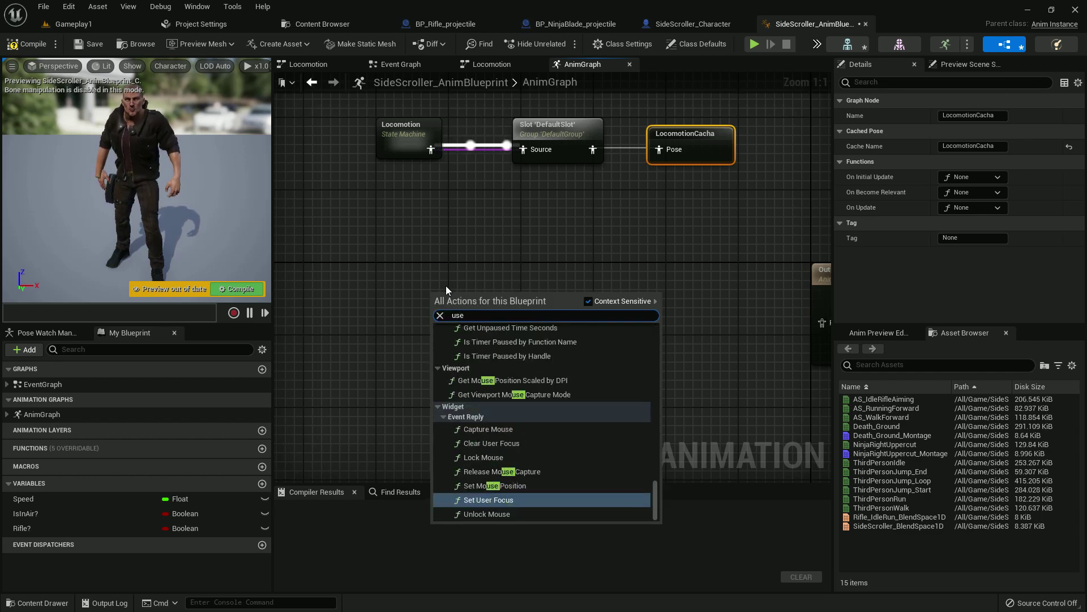
type("cacha")
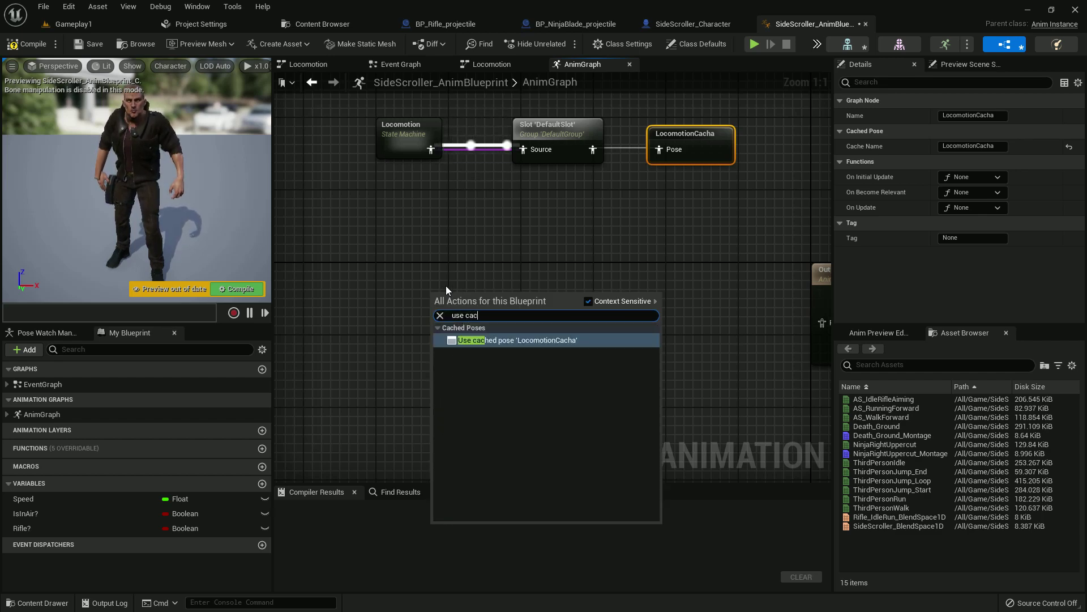
key("Return")
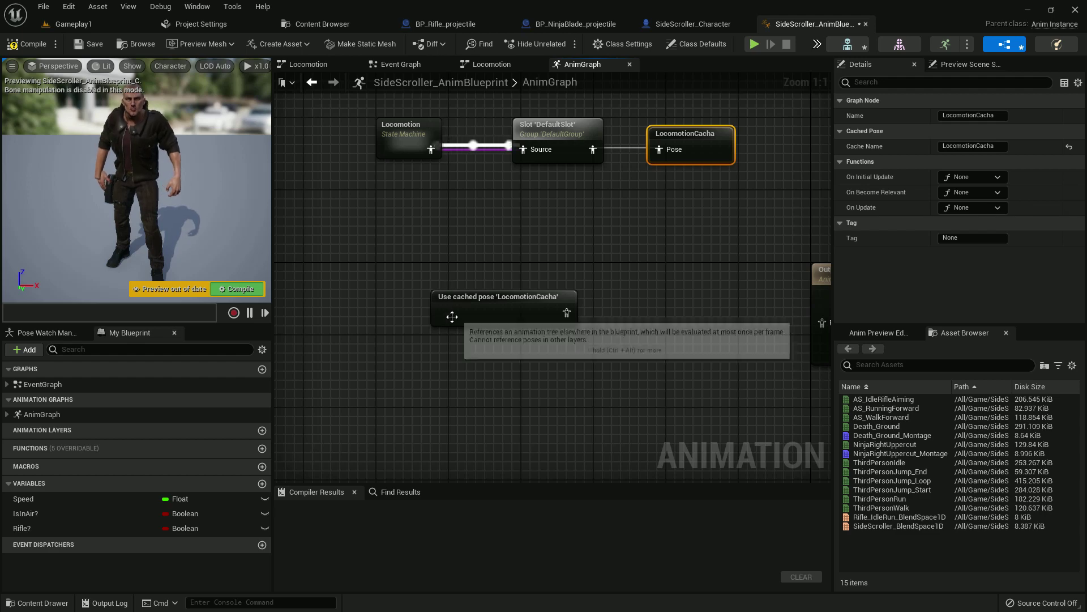
left_click_drag(423, 303, 394, 294)
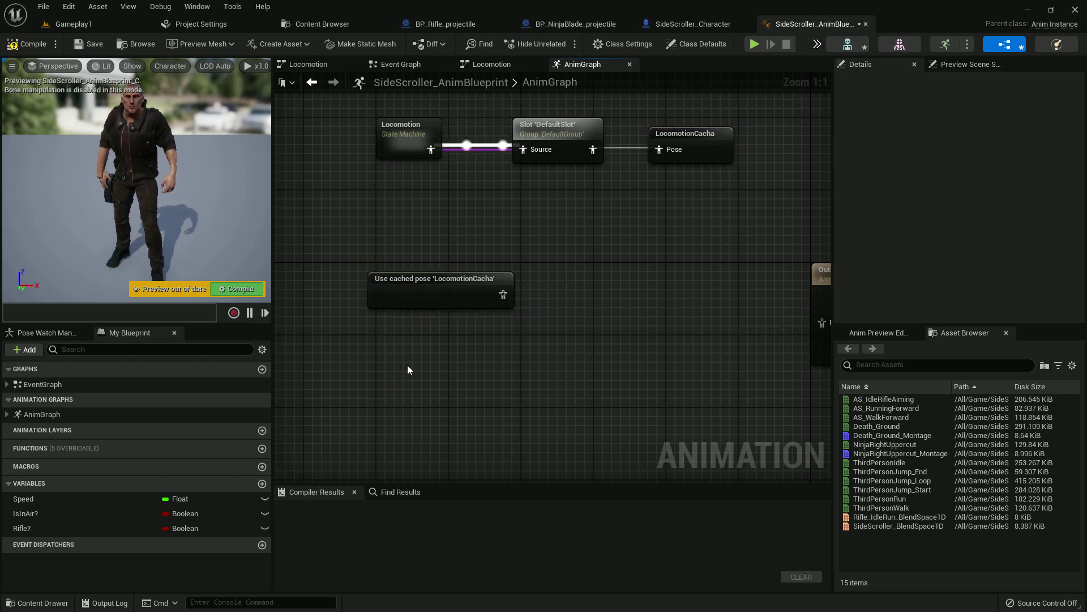
key("ctrl+d")
left_click_drag(410, 364, 398, 331)
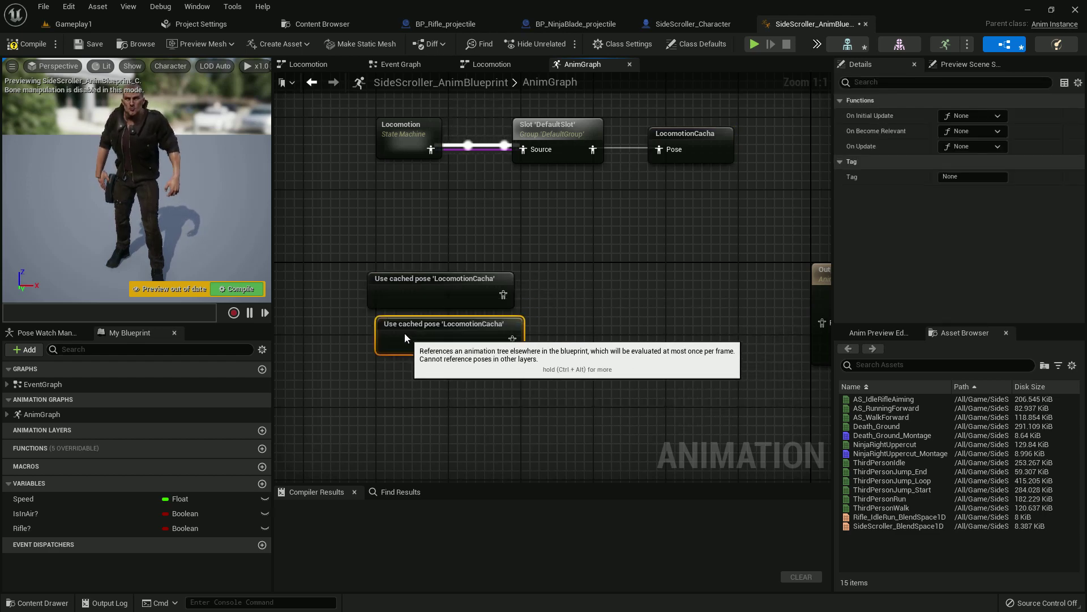
Feed the duplicate into a new Slot node set to DefaultGroup.UpperBody.
left_click_drag(503, 340, 553, 338)
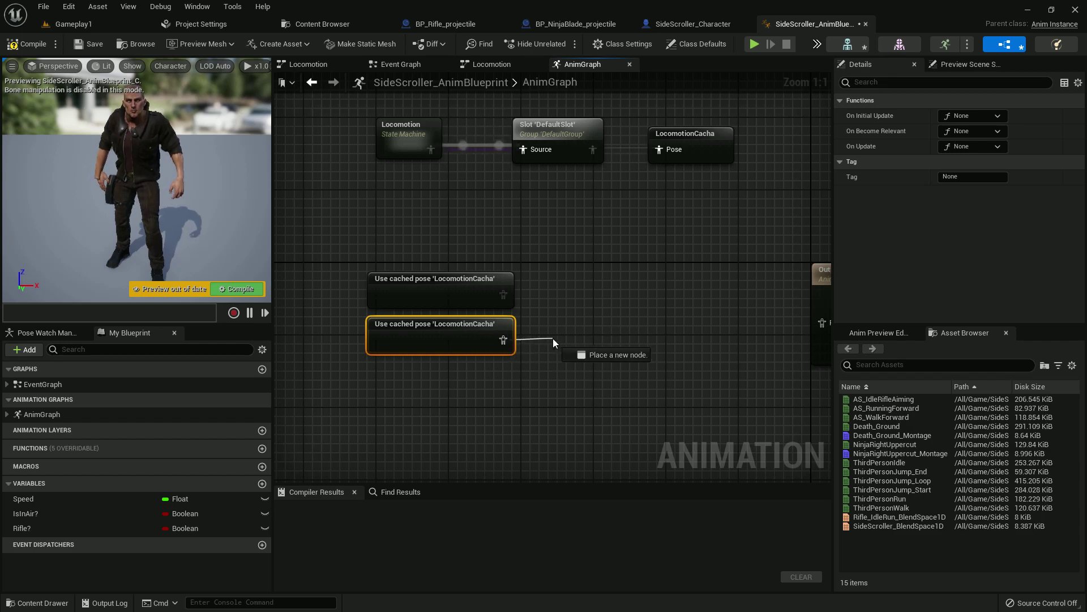
type("slot")
key("Return")
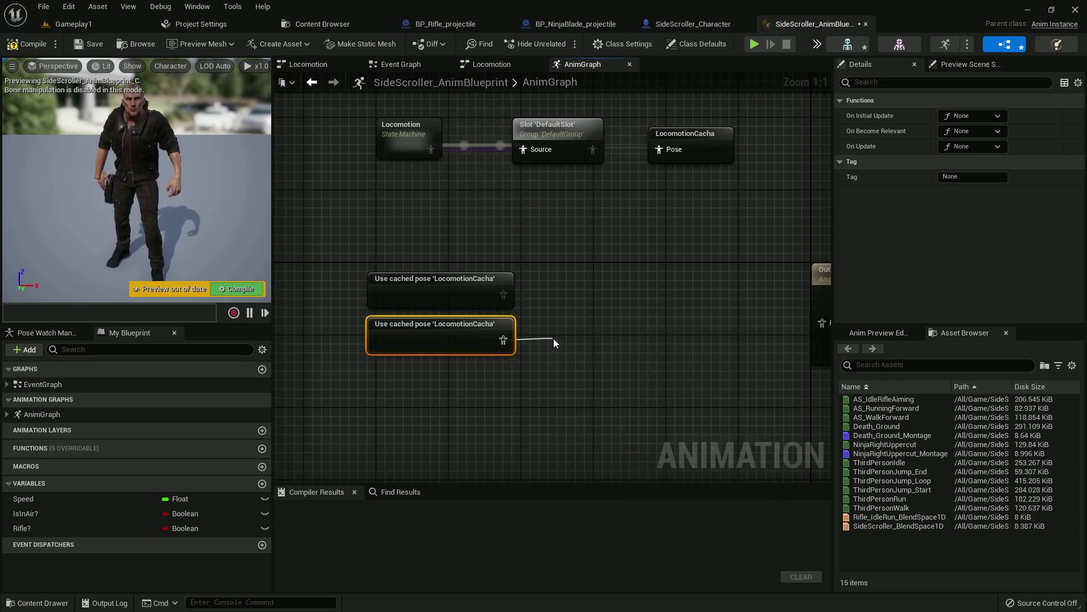
left_click_drag(593, 342, 583, 315)
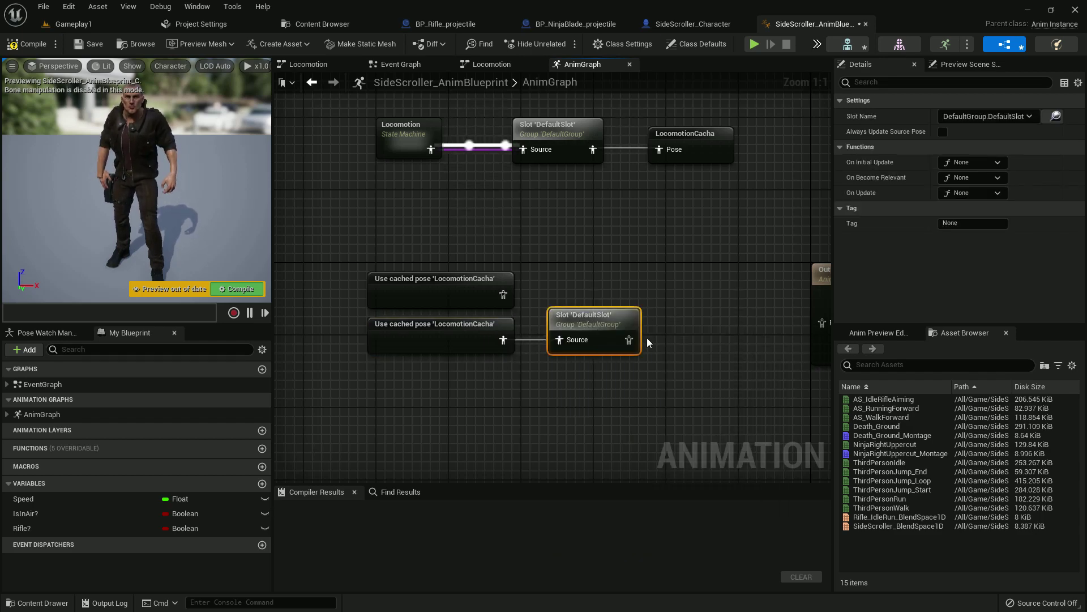
left_click(985, 115)
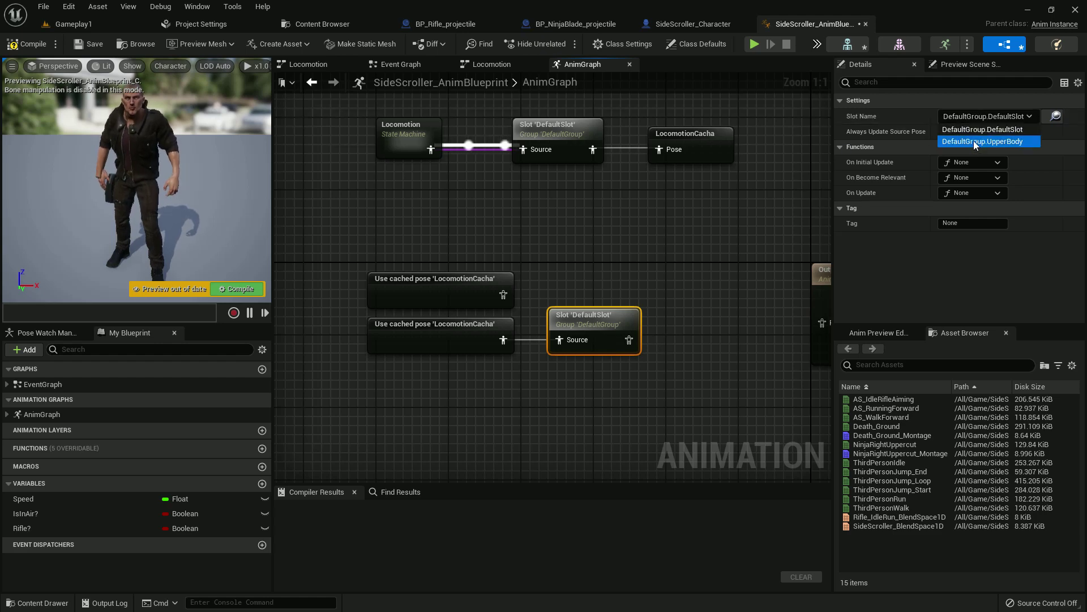
left_click(978, 139)
mouse_move(629, 339)
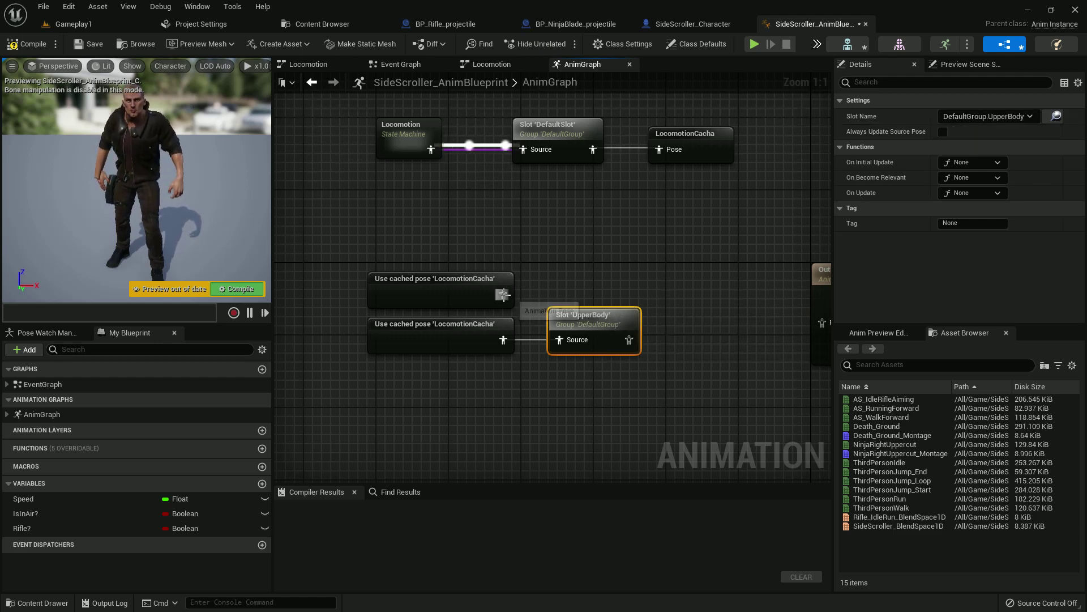
left_click_drag(503, 294, 619, 291)
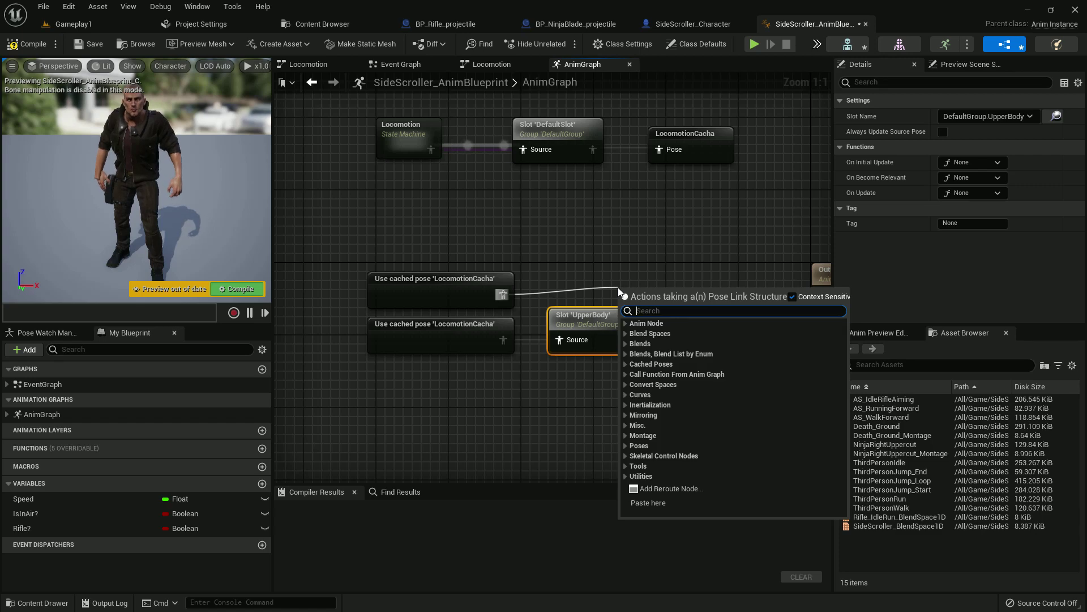
type("layer")
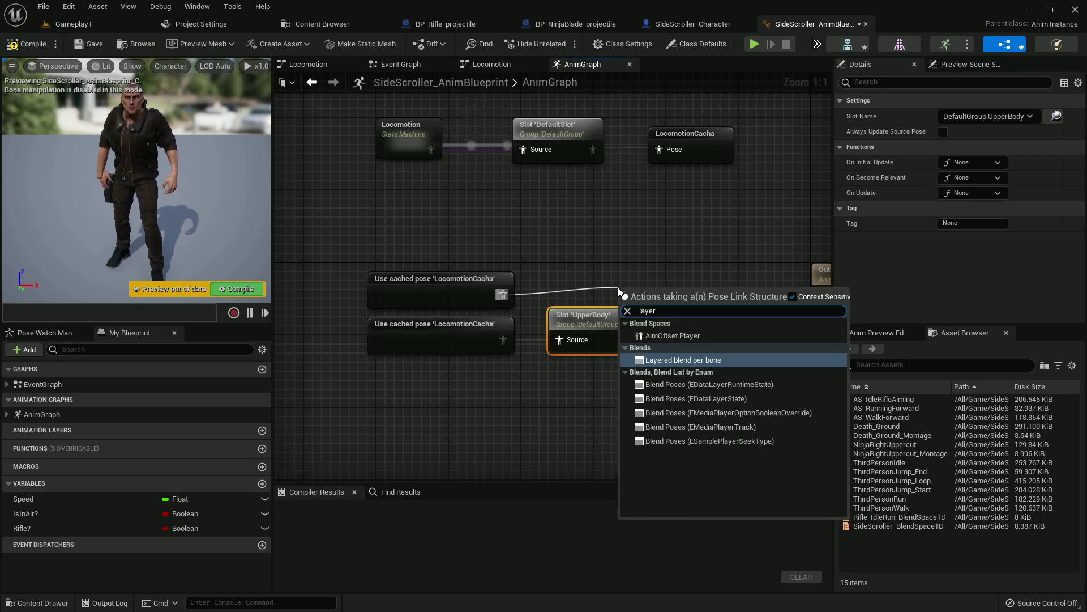
Add a Layered Blend Per Bone node with the UpperBody slot wired into Blend Poses 0.
key("Return")
left_click(729, 294)
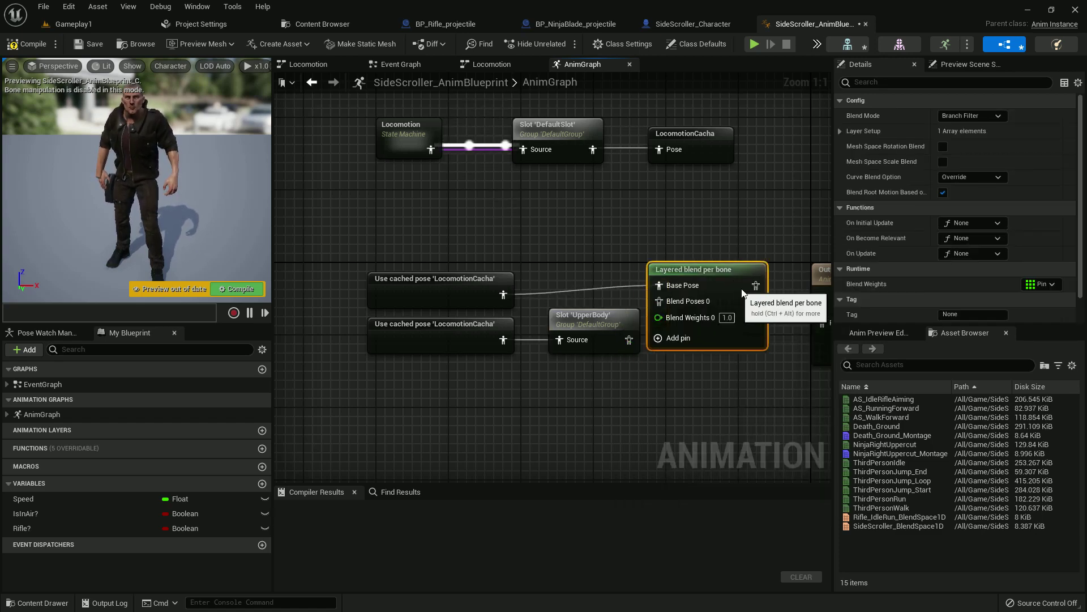
left_click_drag(697, 279, 716, 280)
left_click_drag(629, 340, 680, 318)
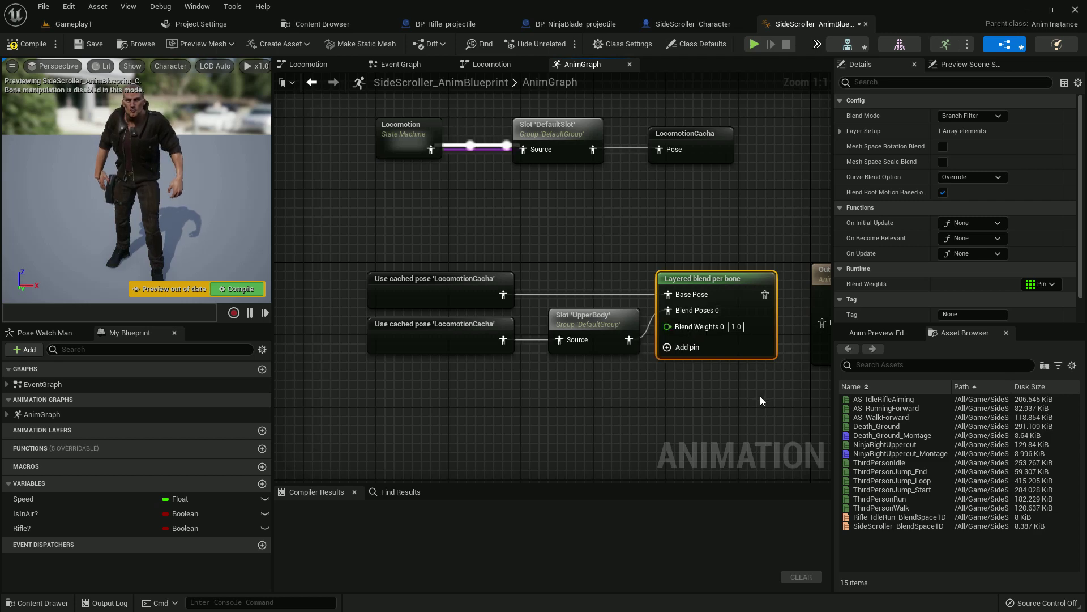
right_click_drag(544, 221, 477, 226)
Add a spine_01 branch filter to the blend's first layer setup.
left_click(841, 130)
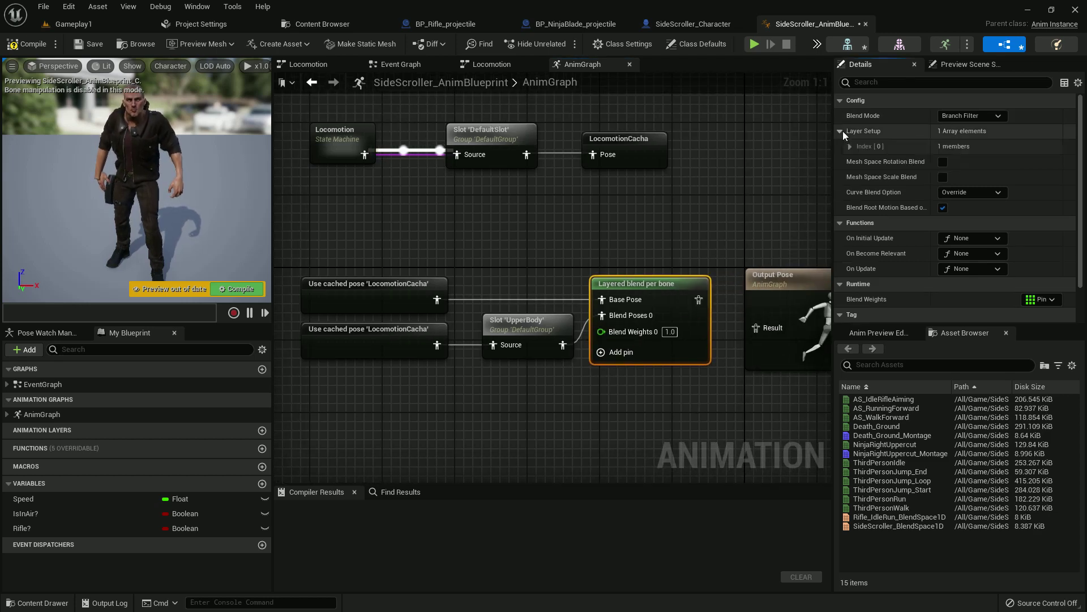
left_click(849, 146)
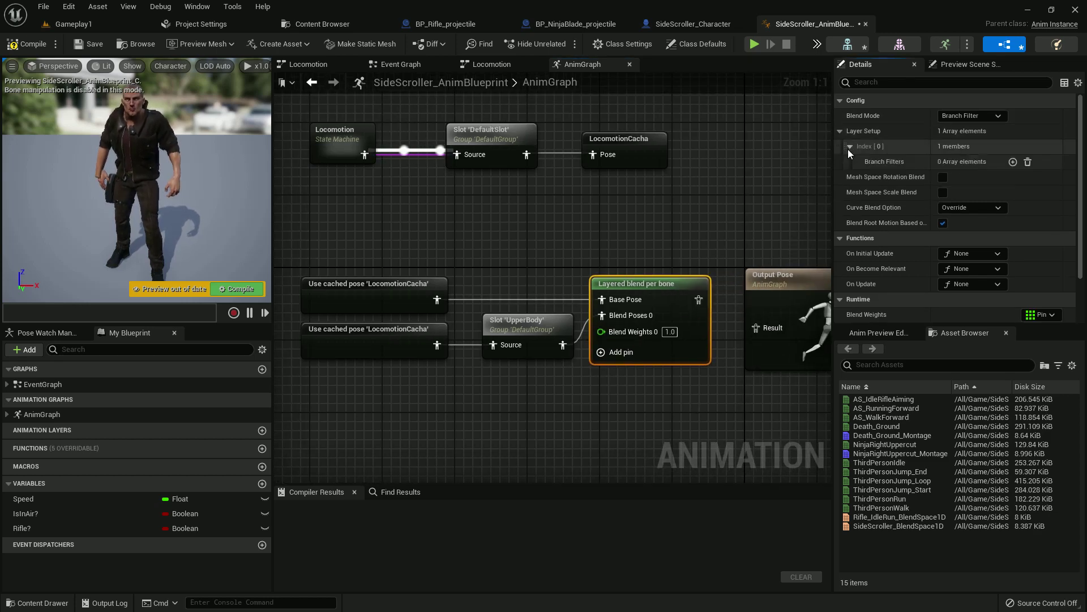
left_click(1012, 162)
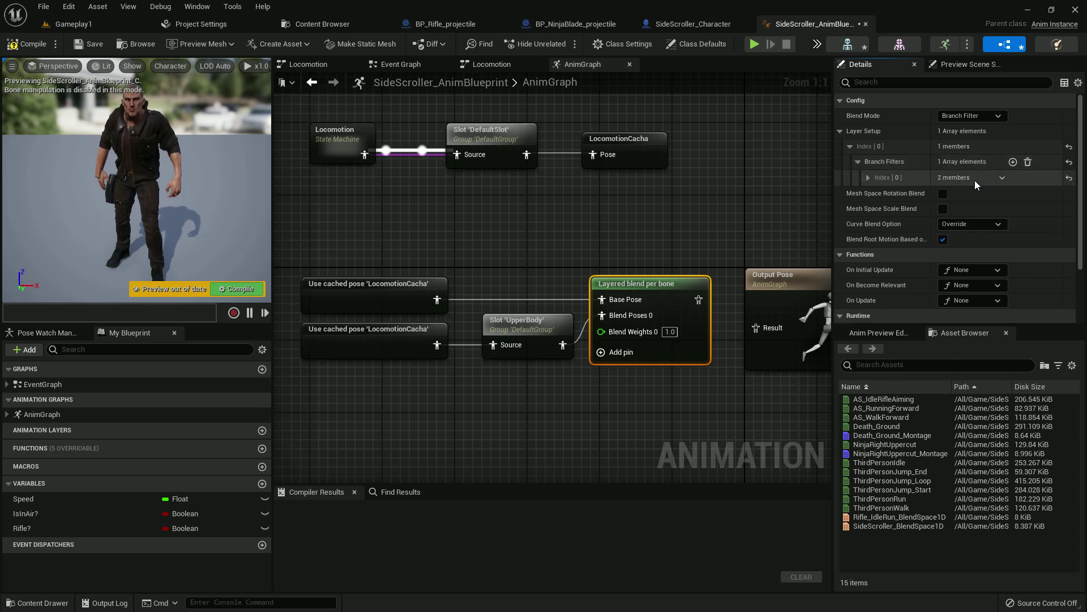
left_click(869, 178)
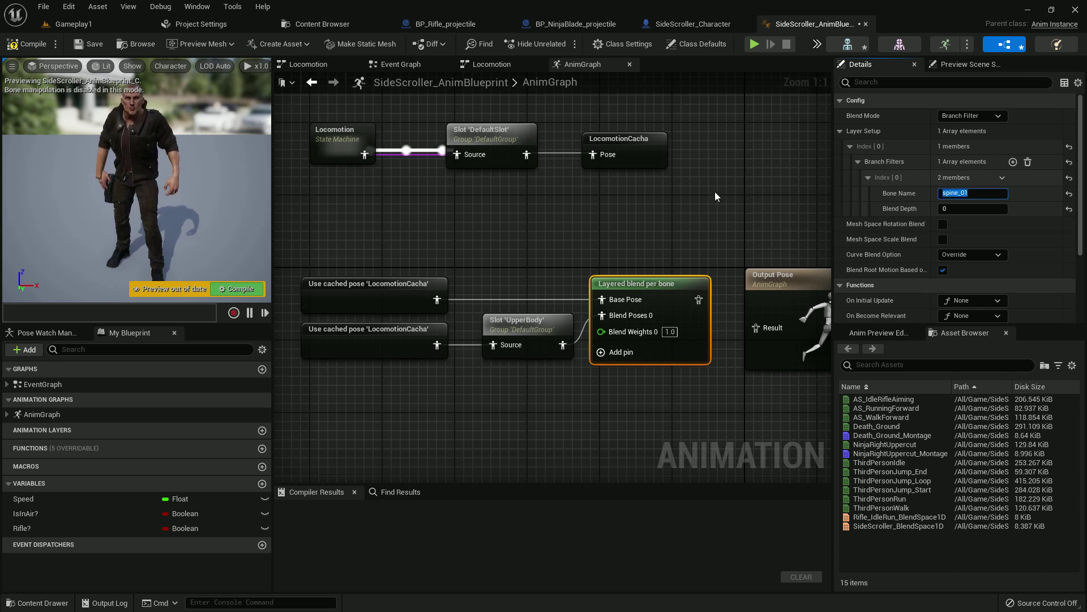
Compile the animation blueprint.
mouse_move(293, 391)
left_mouse_down()
mouse_move(658, 292)
mouse_move(653, 327)
left_mouse_up()
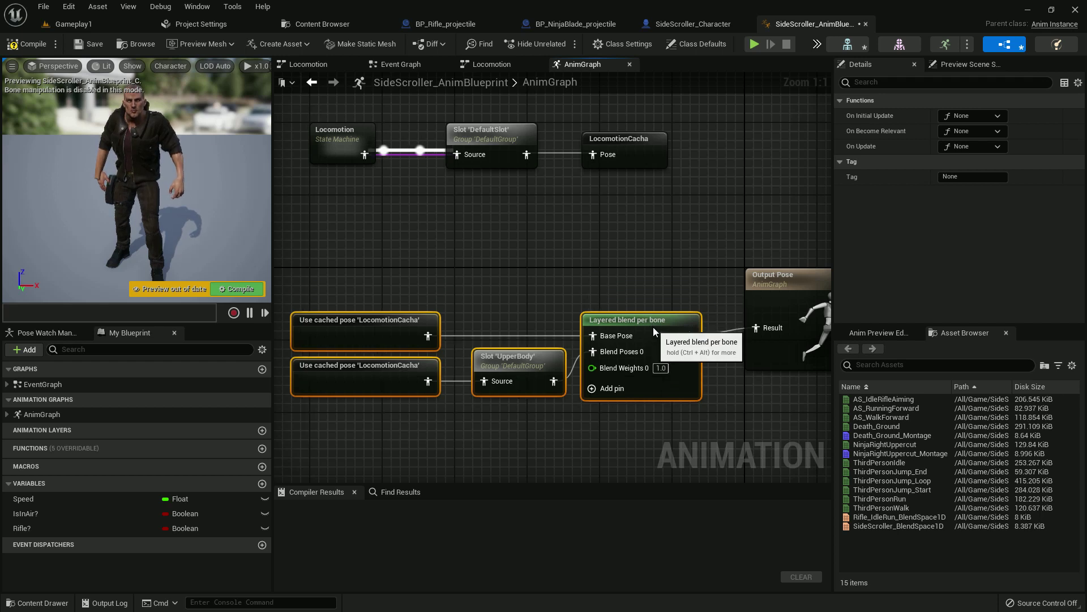
left_click(619, 254)
left_click(33, 43)
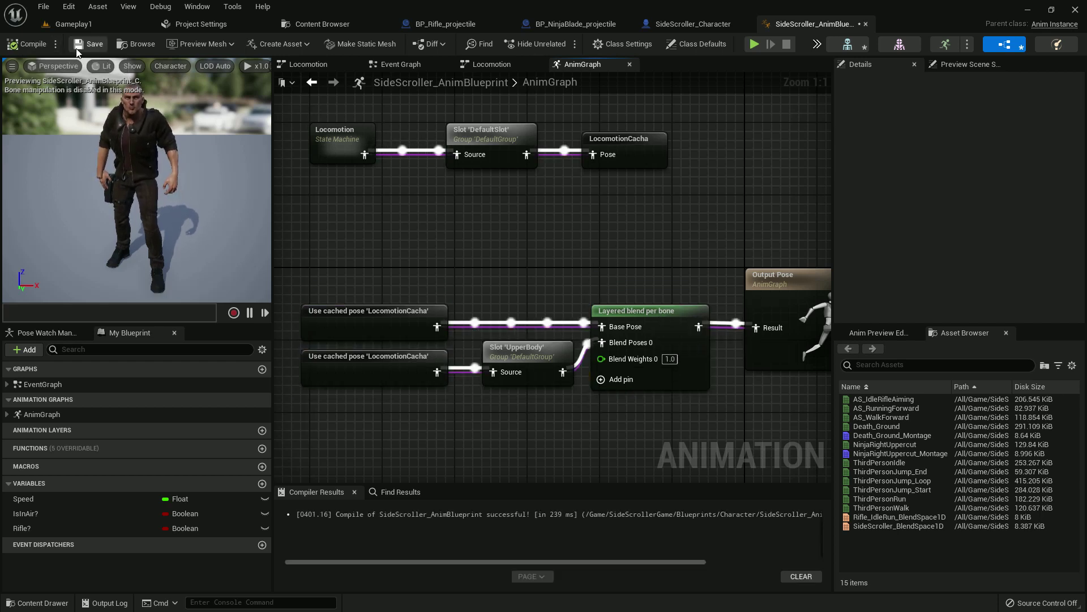
left_click(698, 24)
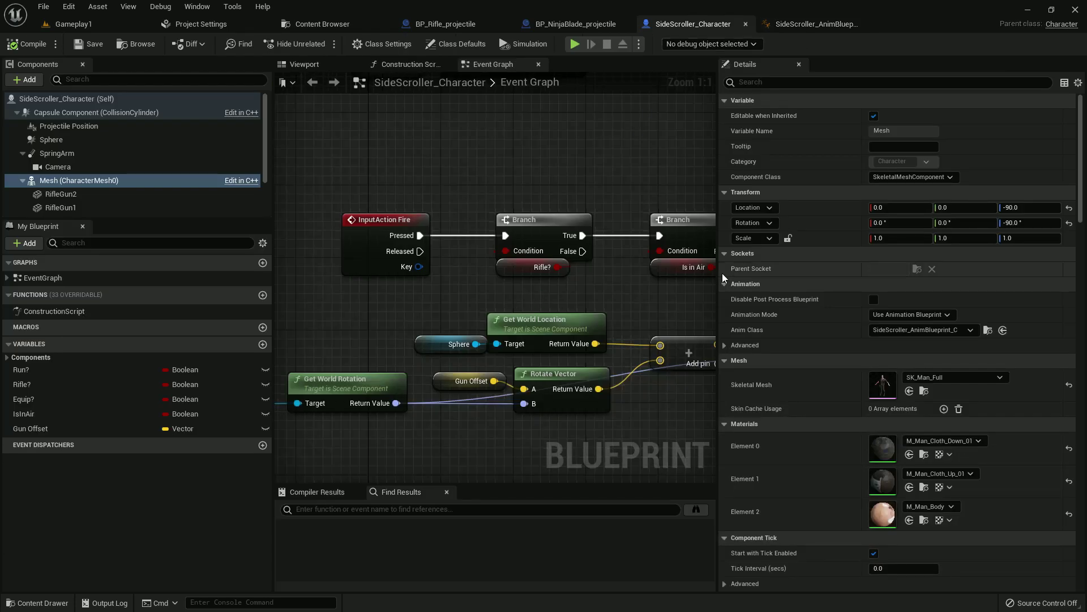
Add an F keyboard event node below the firing logic.
left_click_drag(720, 279, 934, 278)
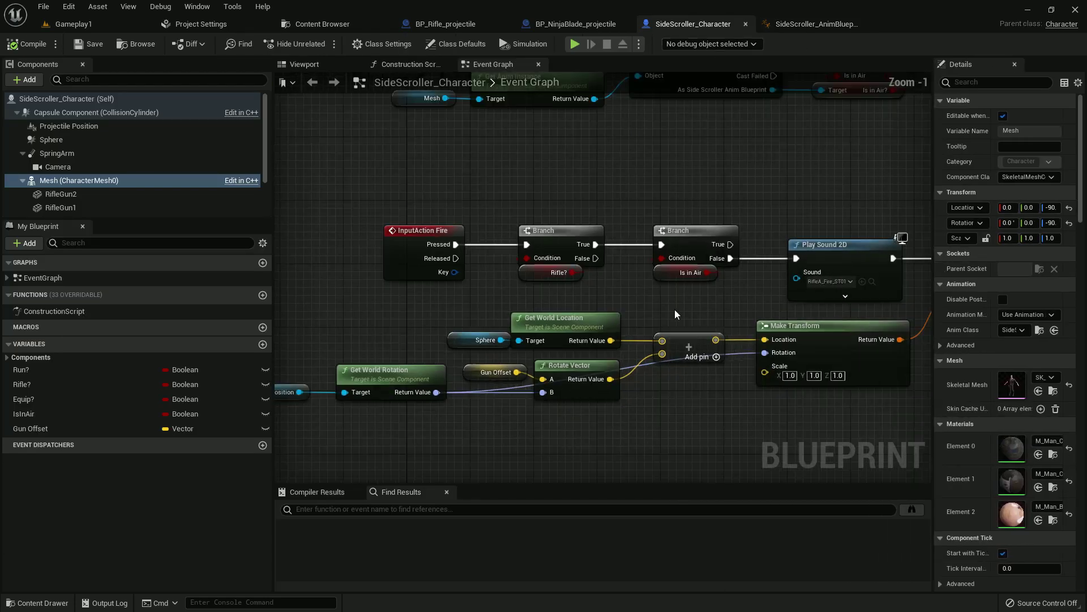
scroll(667, 266, "down", 3)
scroll(667, 265, "down", 1)
right_click_drag(564, 323, 524, 342)
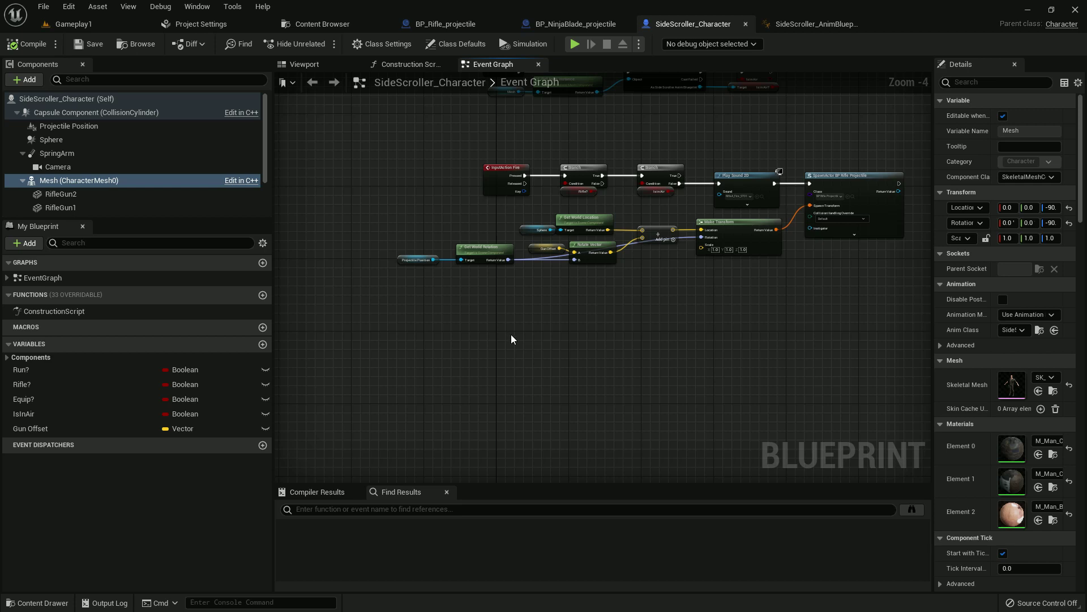
right_click(510, 334)
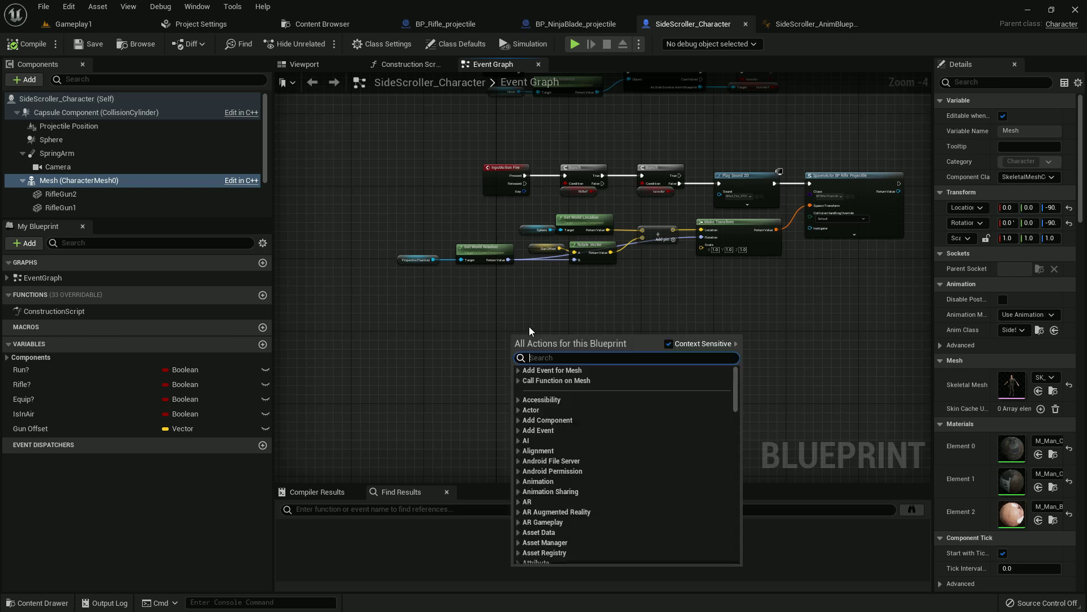
type("f key")
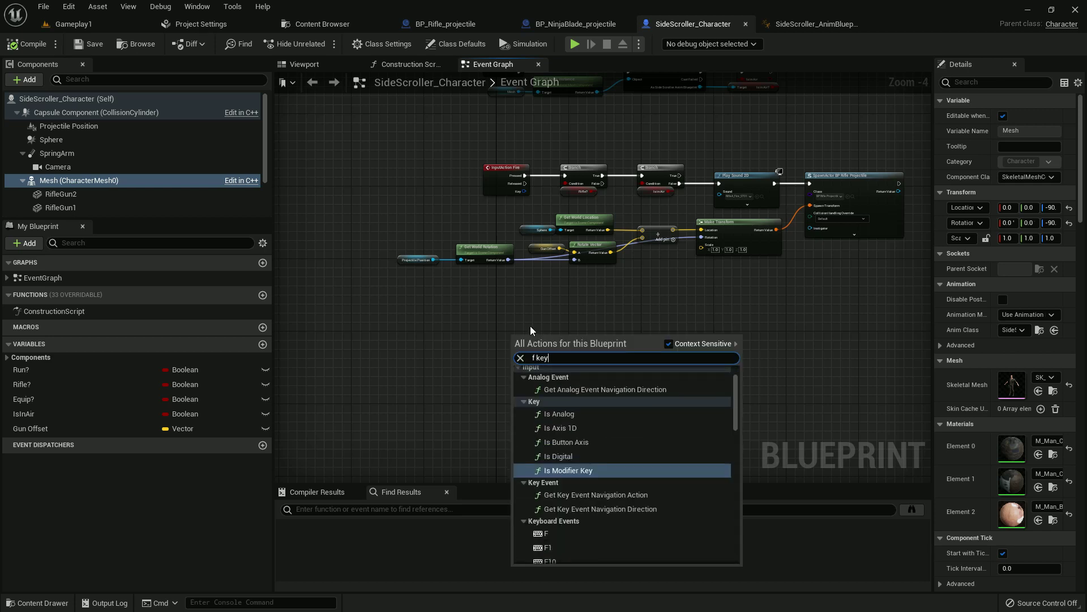
left_click(546, 533)
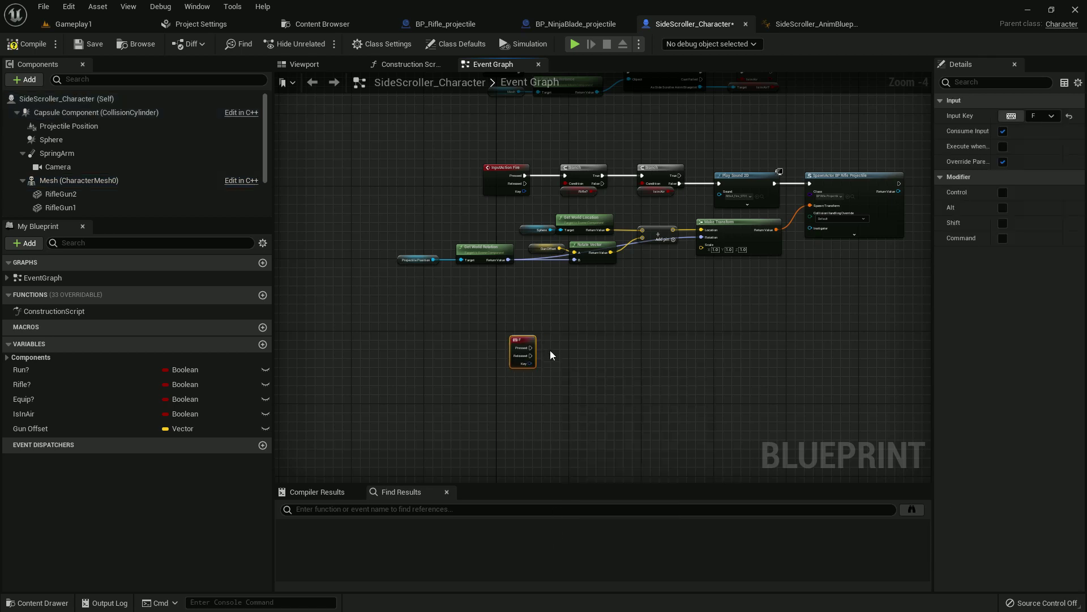
scroll(550, 351, "up", 3)
right_click_drag(500, 331, 542, 391)
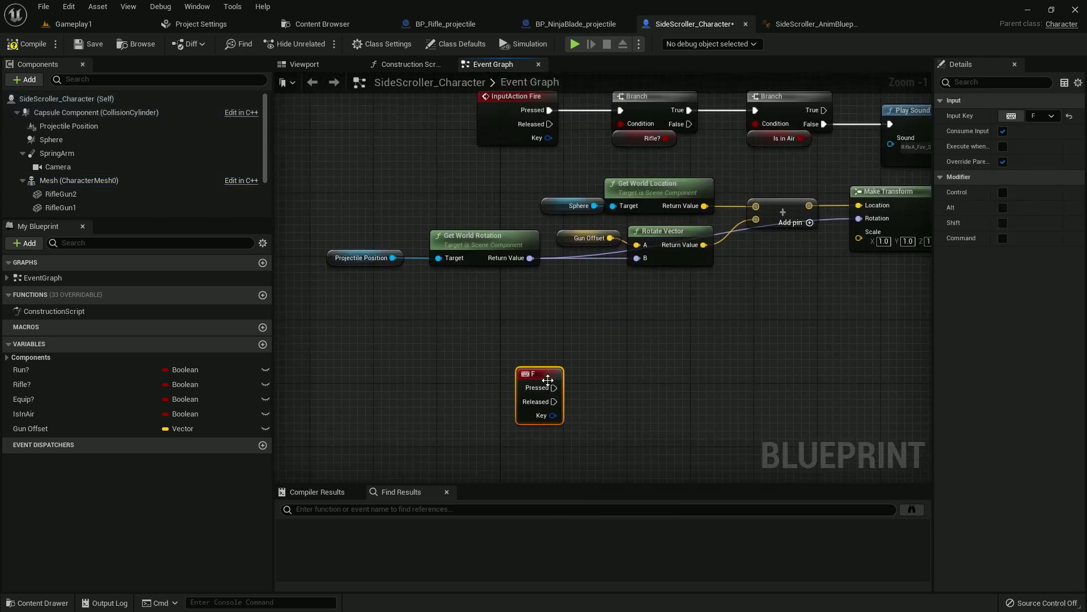
left_click_drag(544, 392, 529, 340)
scroll(543, 348, "up", 2)
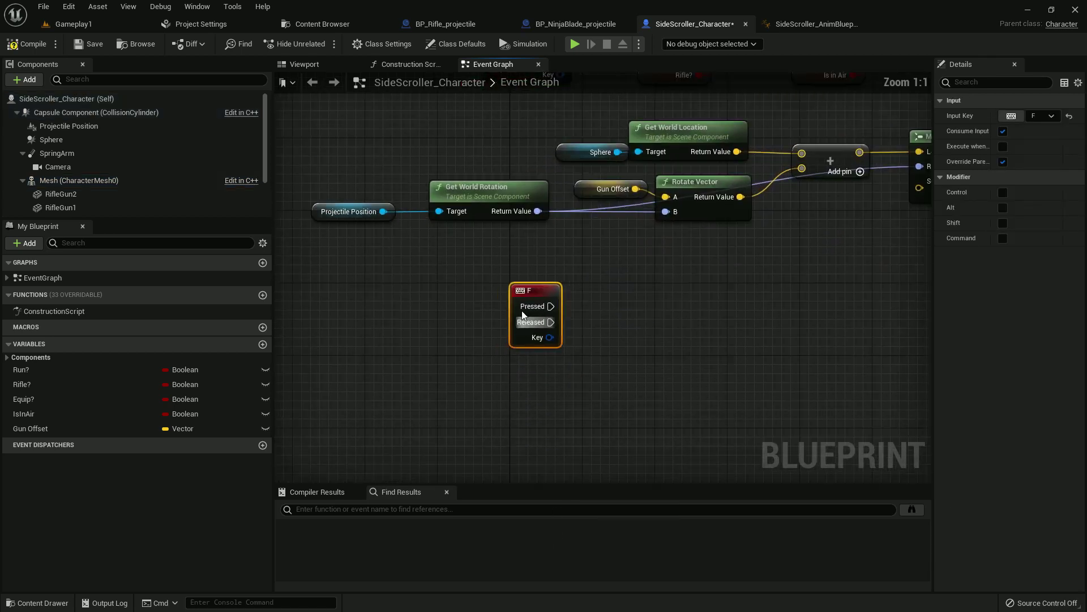
Drive a Branch from F Pressed, using a Rifle? getter as its condition.
left_click(642, 336)
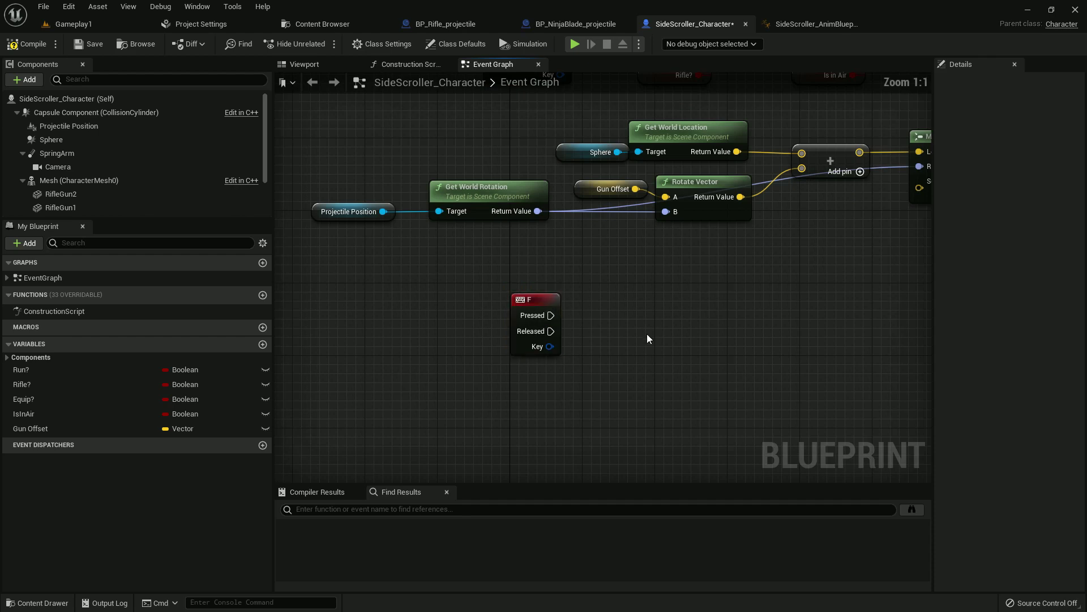
left_click(636, 330)
left_click_drag(551, 315, 649, 345)
key("q")
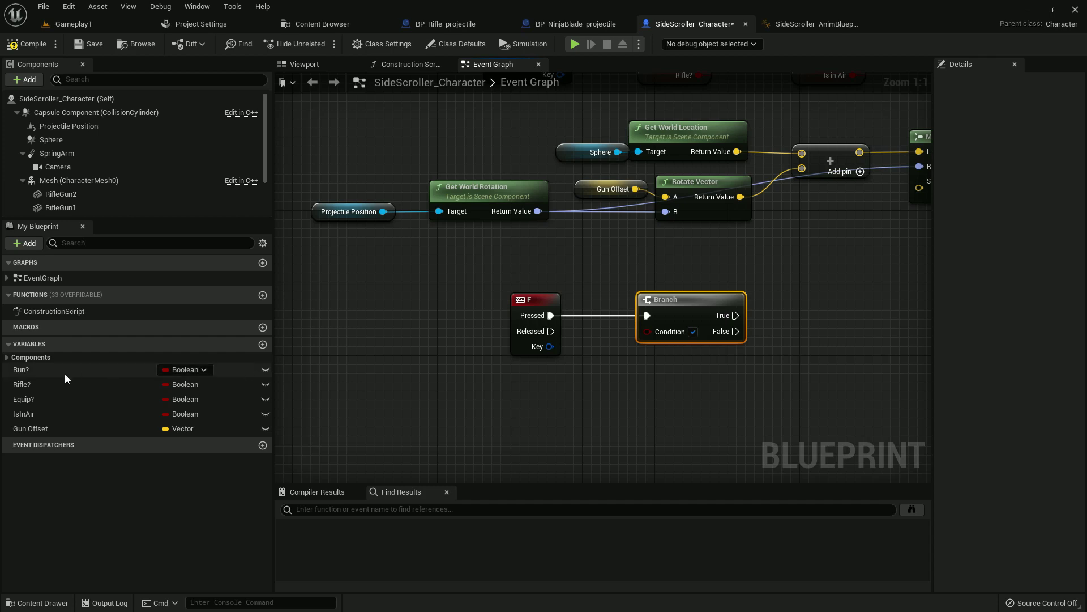
mouse_move(24, 384)
left_mouse_down()
mouse_move(646, 335)
mouse_move(706, 361)
left_mouse_up()
key("Escape")
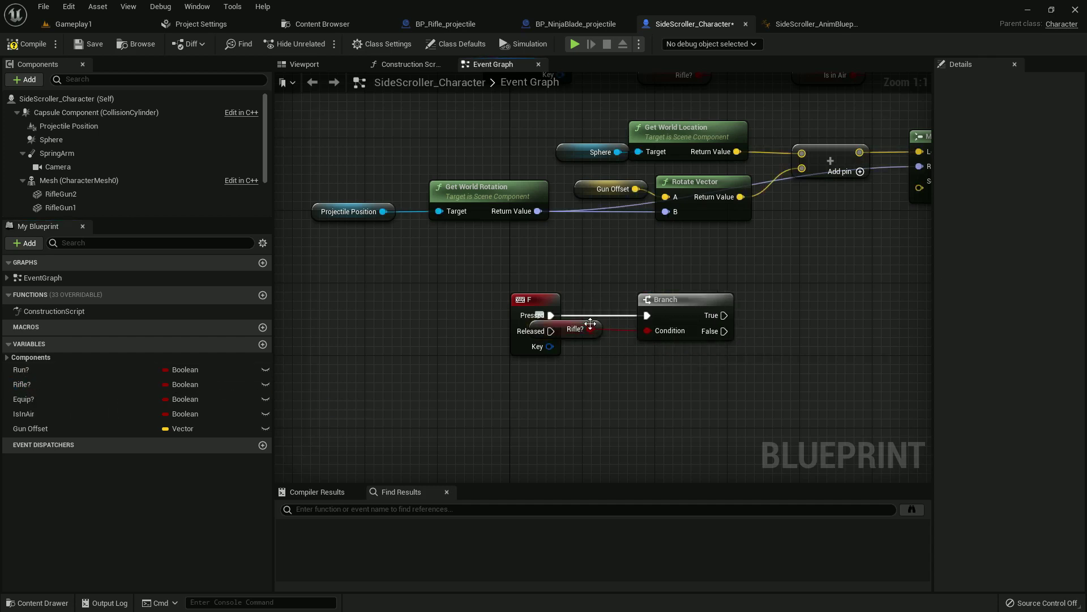
left_click_drag(593, 327, 684, 347)
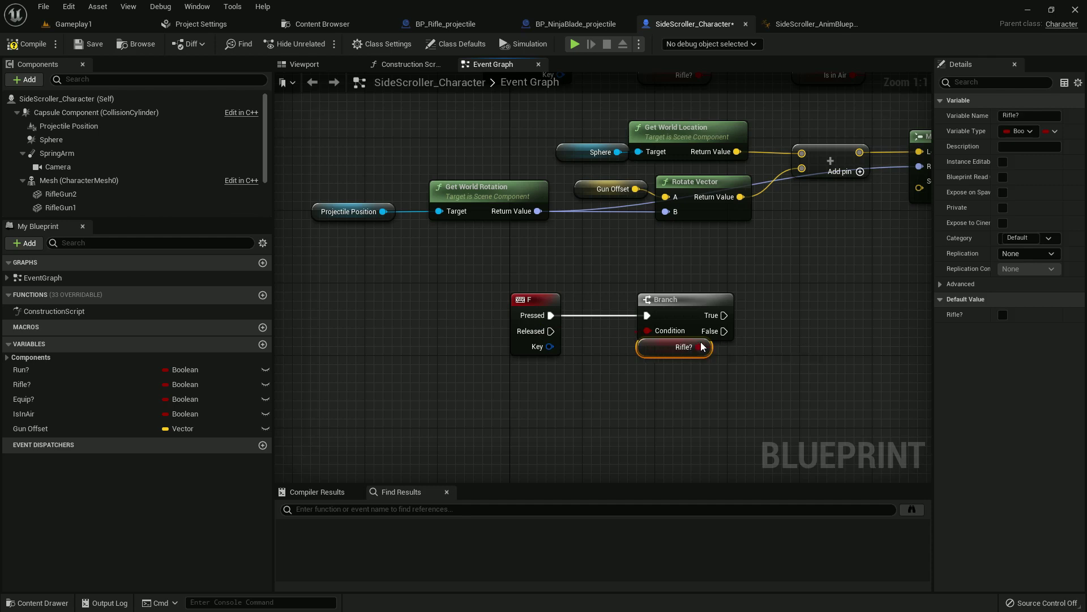
left_click(766, 266)
scroll(765, 266, "down", 4)
Copy the Play Sound 2D, Make Transform and SpawnActor nodes and paste them below.
right_click_drag(590, 300, 842, 278)
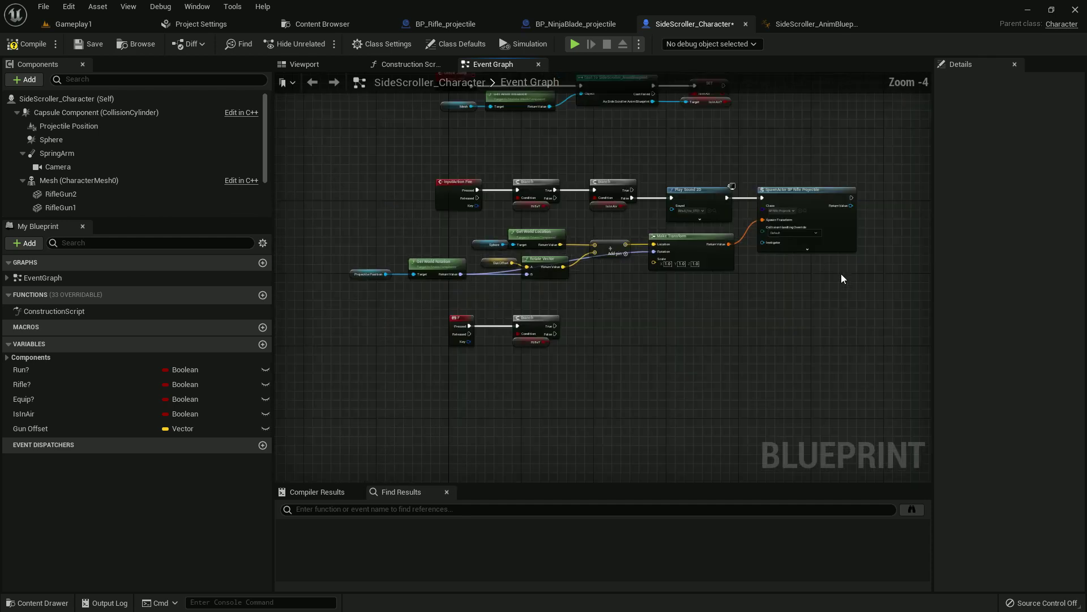
left_click_drag(714, 251, 676, 186)
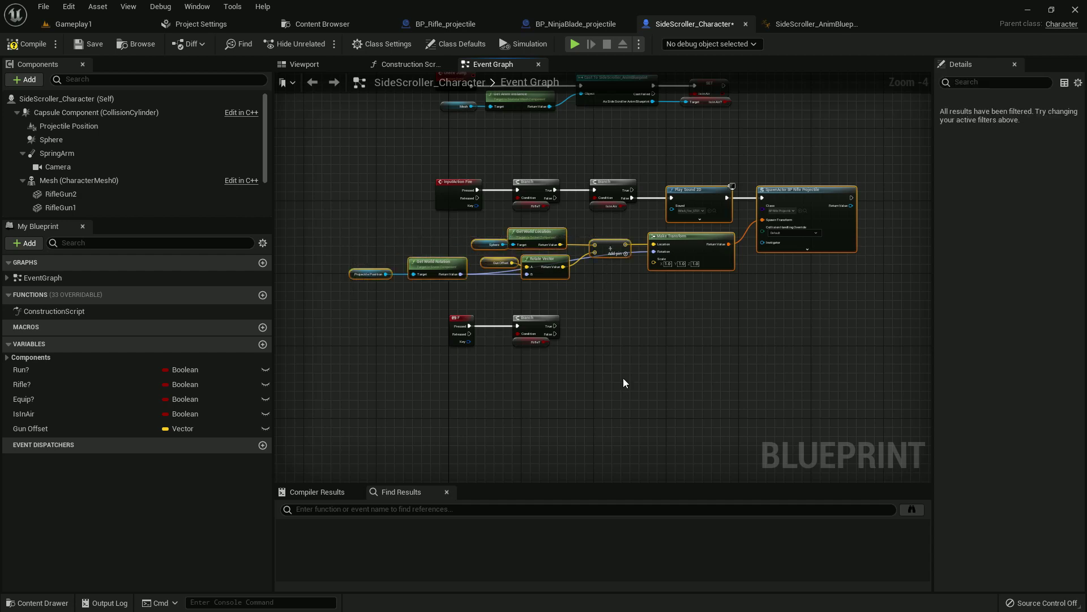
left_click(566, 390)
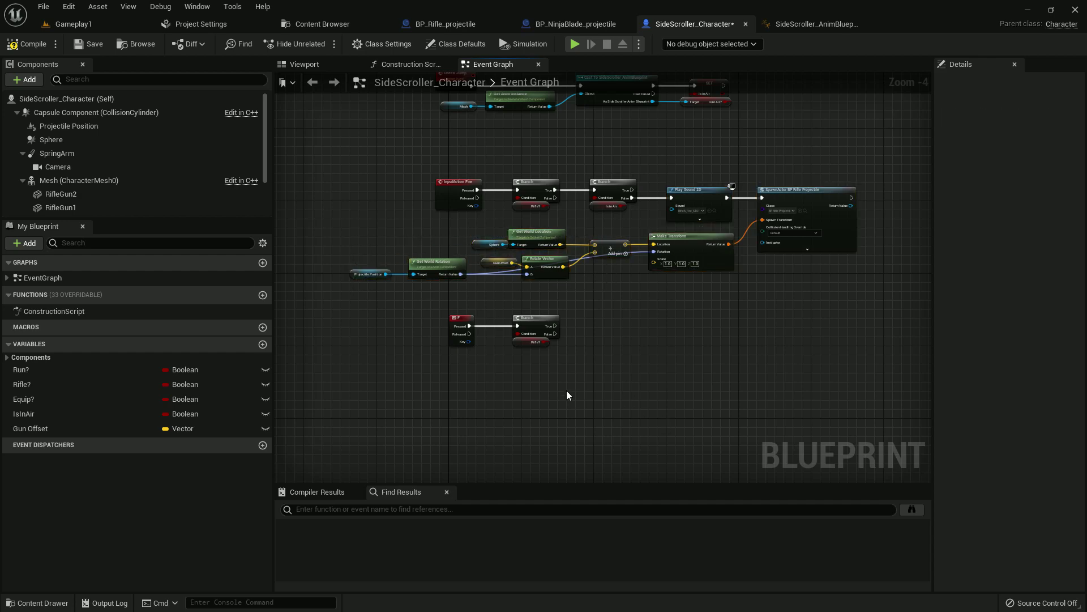
key("ctrl+v")
scroll(601, 357, "up", 3)
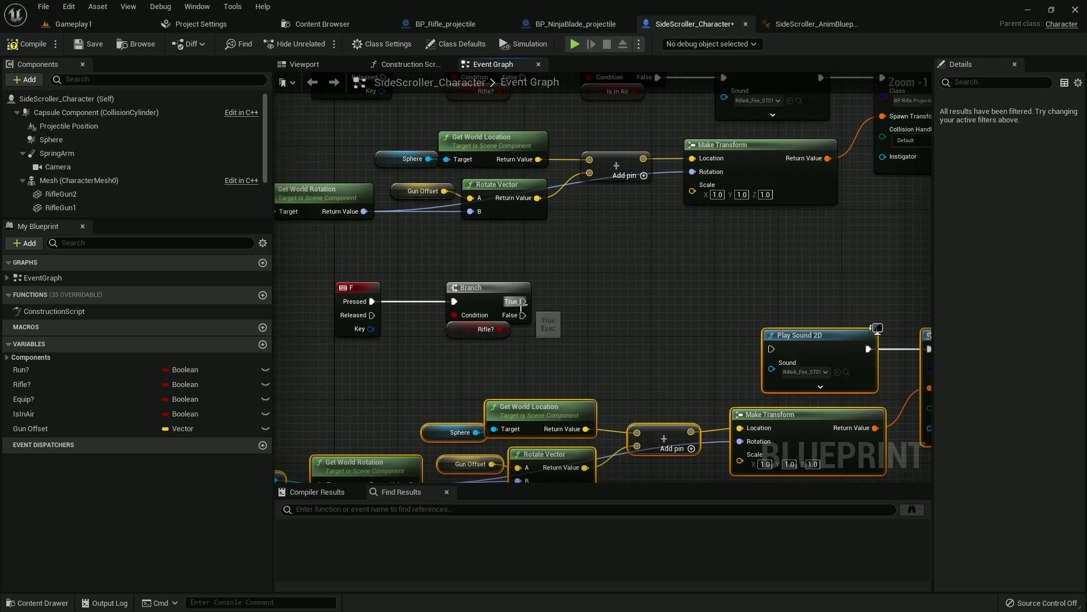
left_click_drag(524, 301, 618, 296)
type("pla")
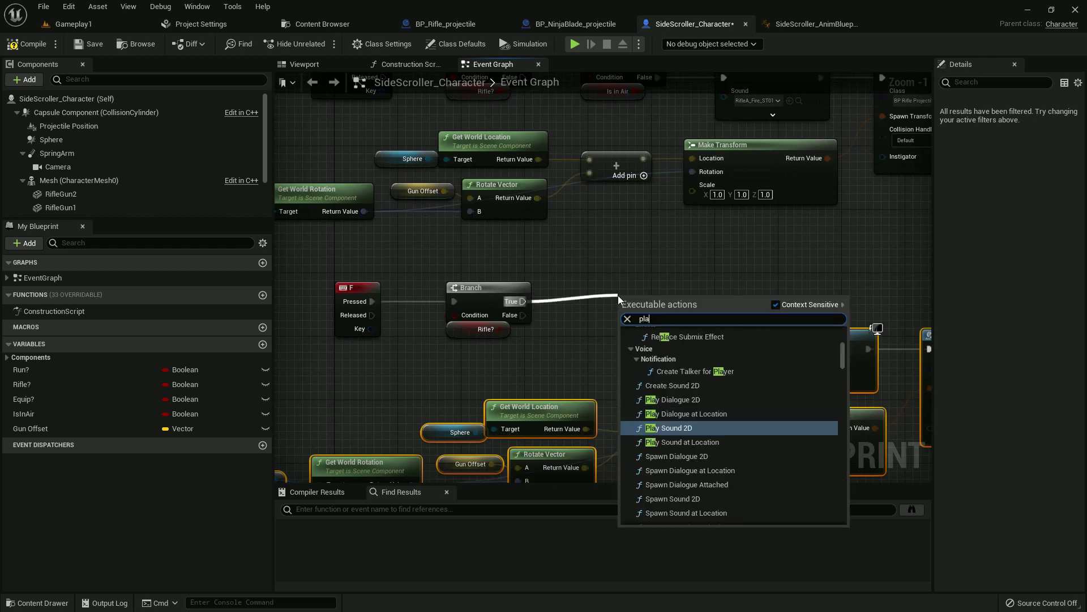
type("y anim ")
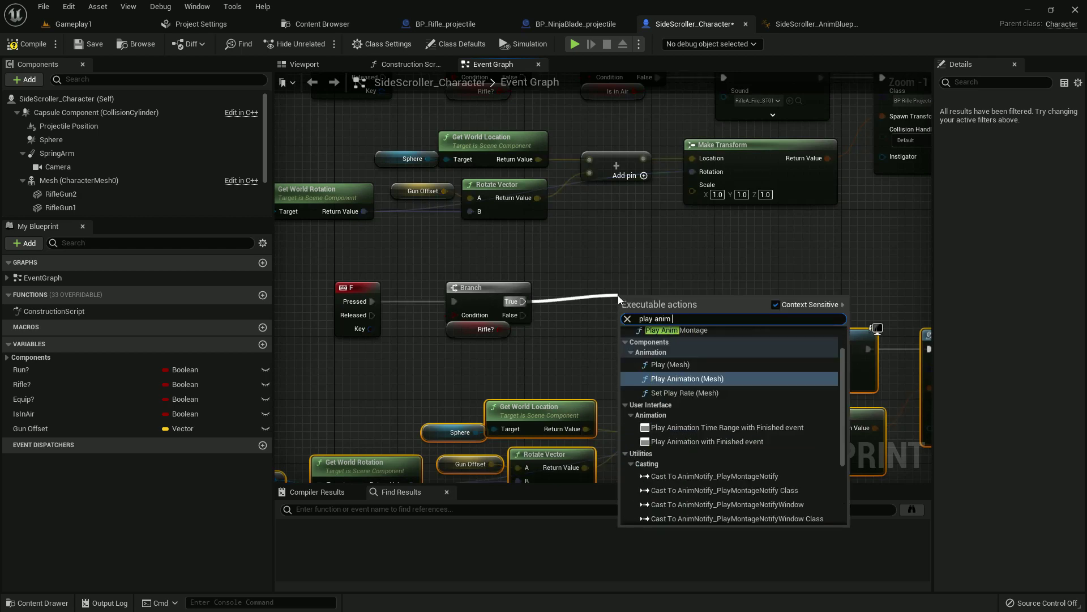
type("mon")
Add a Play Anim Montage node after the Branch using NinjaRightUppercut_Montage.
key("Return")
scroll(618, 295, "up", 1)
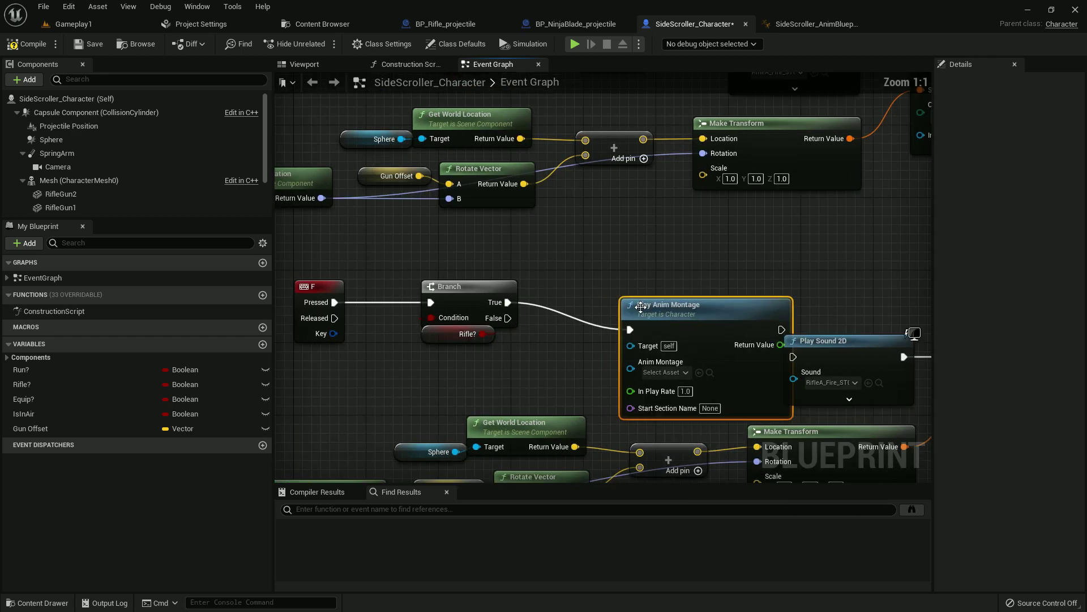
left_click_drag(640, 307, 587, 281)
left_click(630, 344)
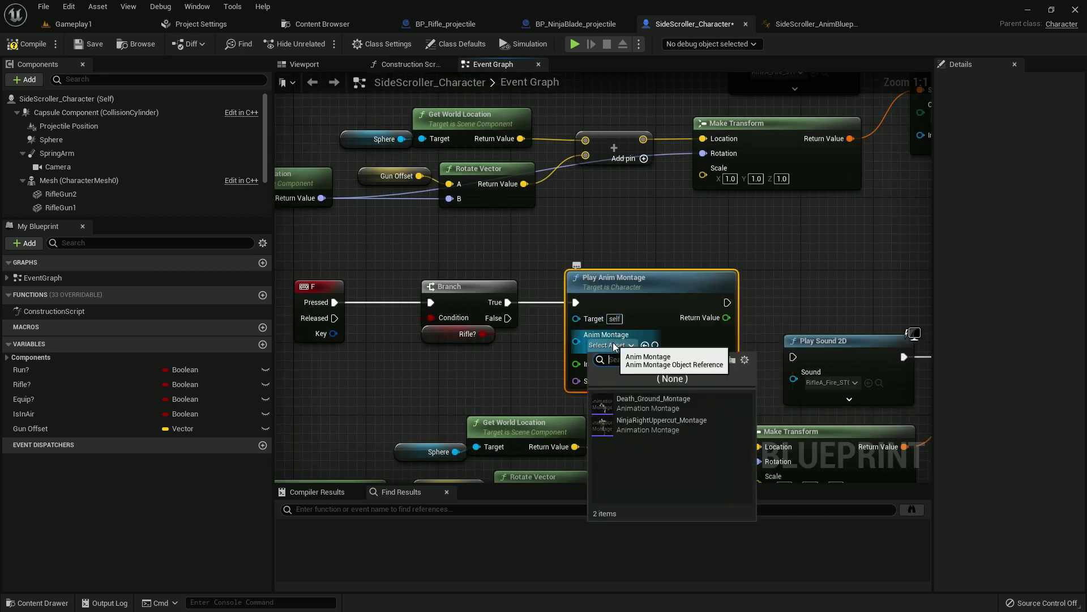
left_click(661, 420)
Connect the montage to the copied Play Sound 2D and set its sound to Ninja_Voice.
right_click_drag(746, 334, 627, 248)
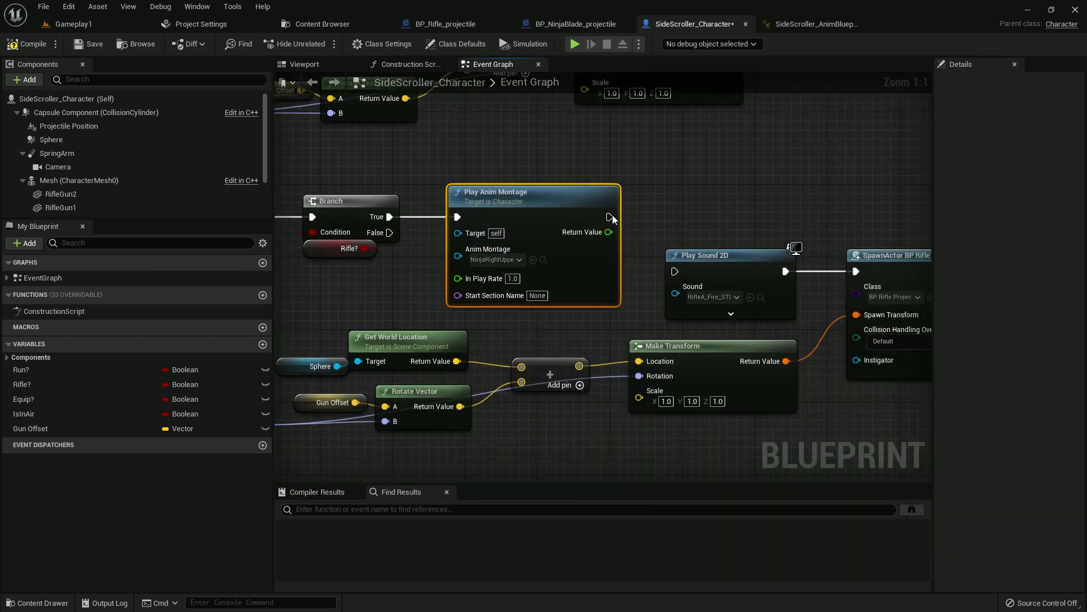
left_click_drag(611, 217, 674, 272)
left_click(737, 297)
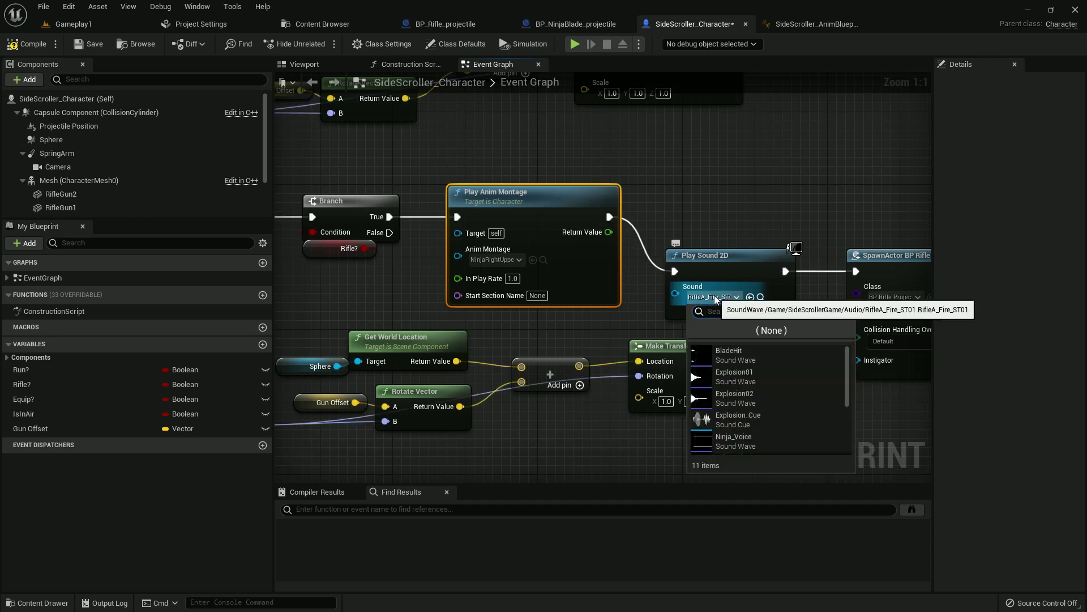
type("nin")
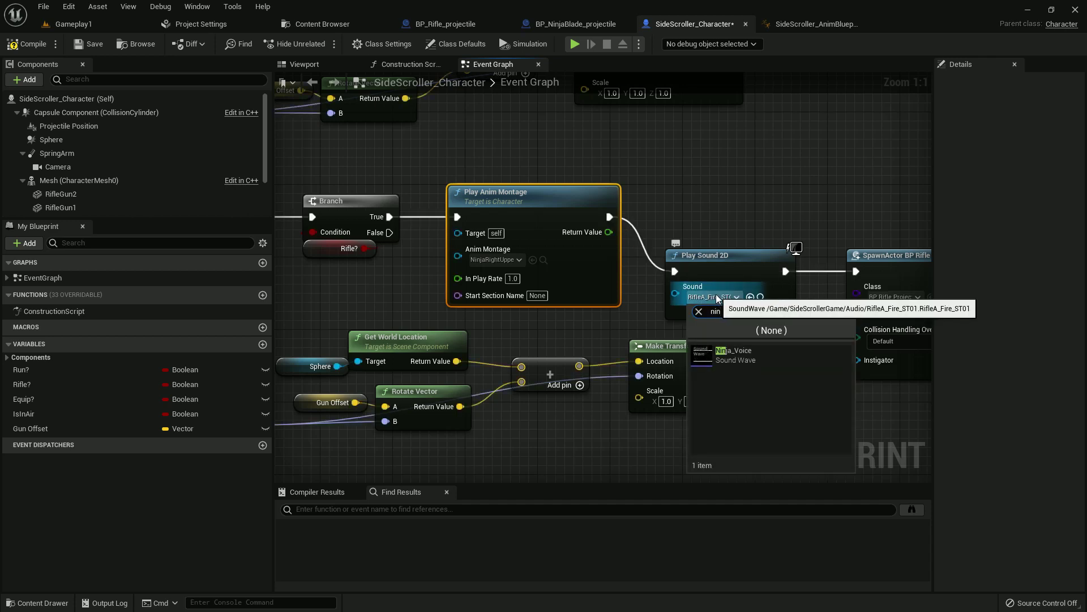
left_click(734, 436)
right_click_drag(750, 361, 583, 357)
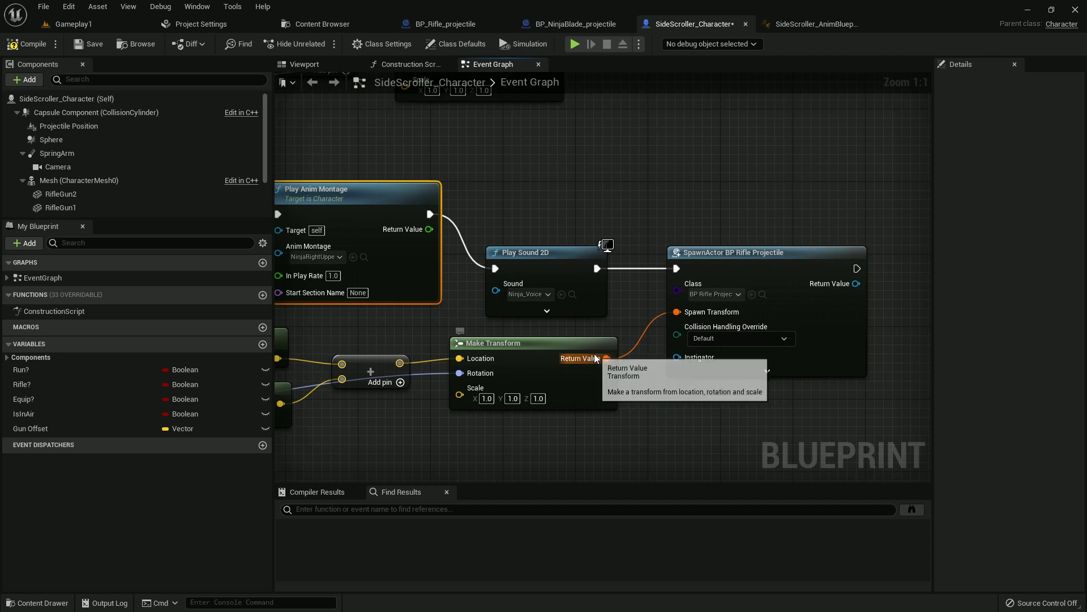
Insert a 0.5-second Delay before SpawnActor and wire its Completed output to SpawnActor.
right_click_drag(750, 328, 585, 311)
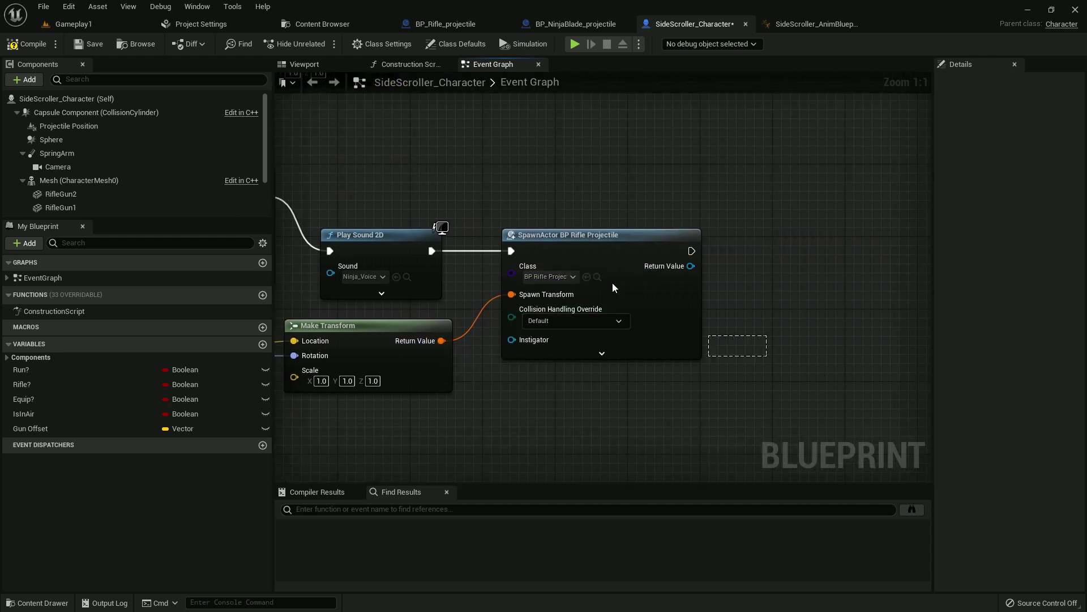
left_click_drag(527, 270, 664, 271)
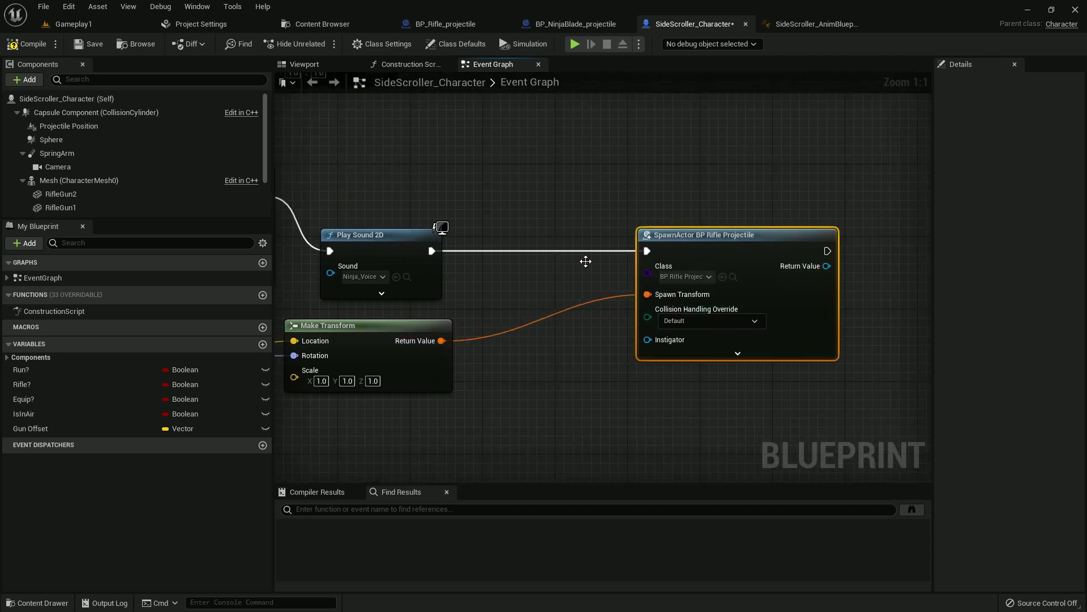
left_click(530, 248)
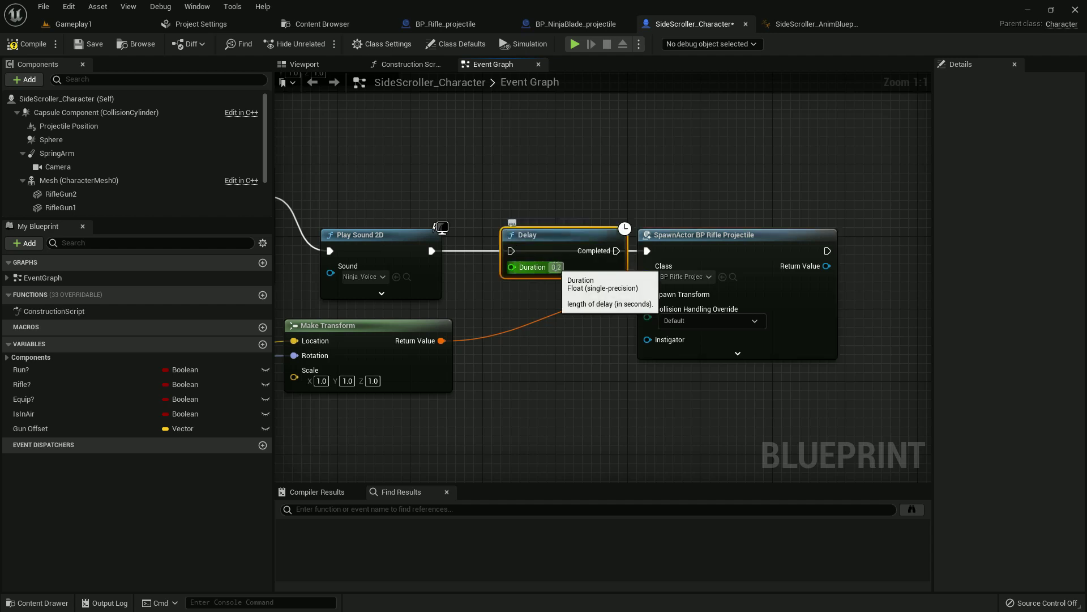
left_click_drag(537, 251, 508, 251)
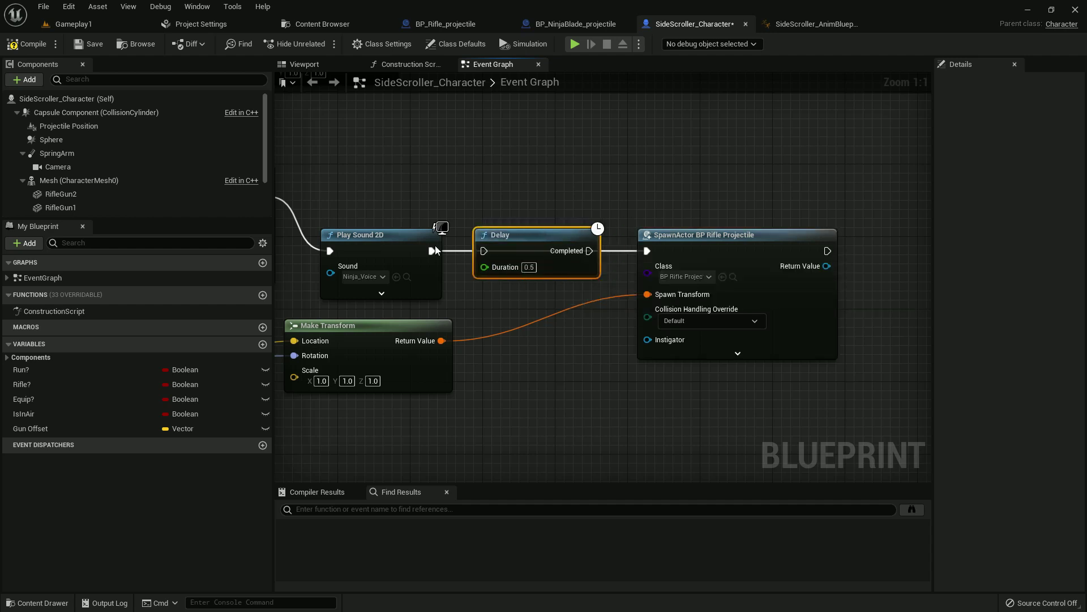
left_click_drag(589, 251, 646, 252)
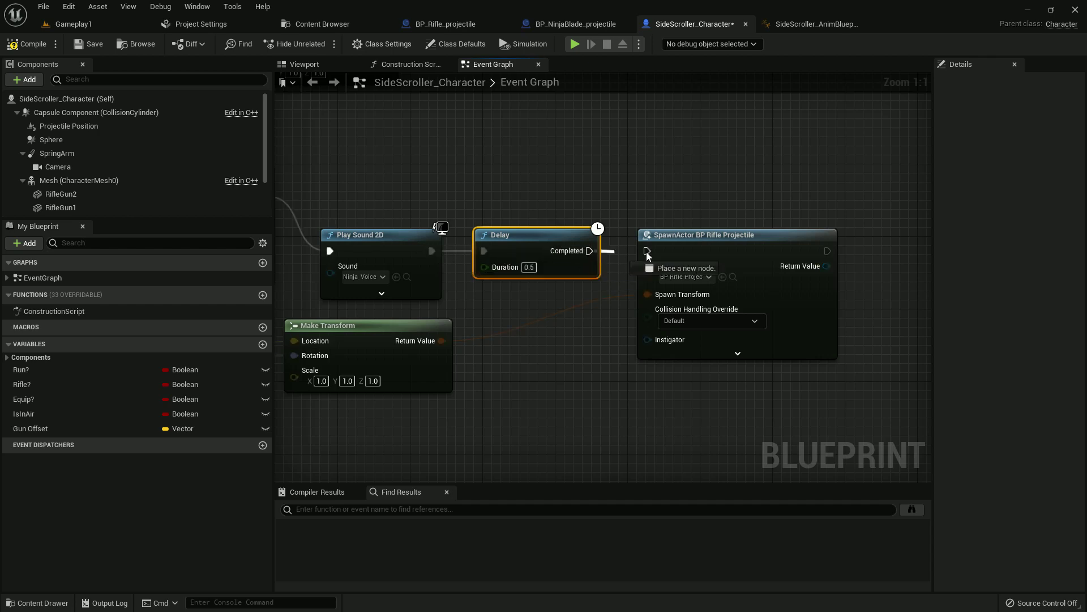
scroll(594, 344, "down", 2)
scroll(720, 340, "down", 1)
scroll(749, 355, "down", 1)
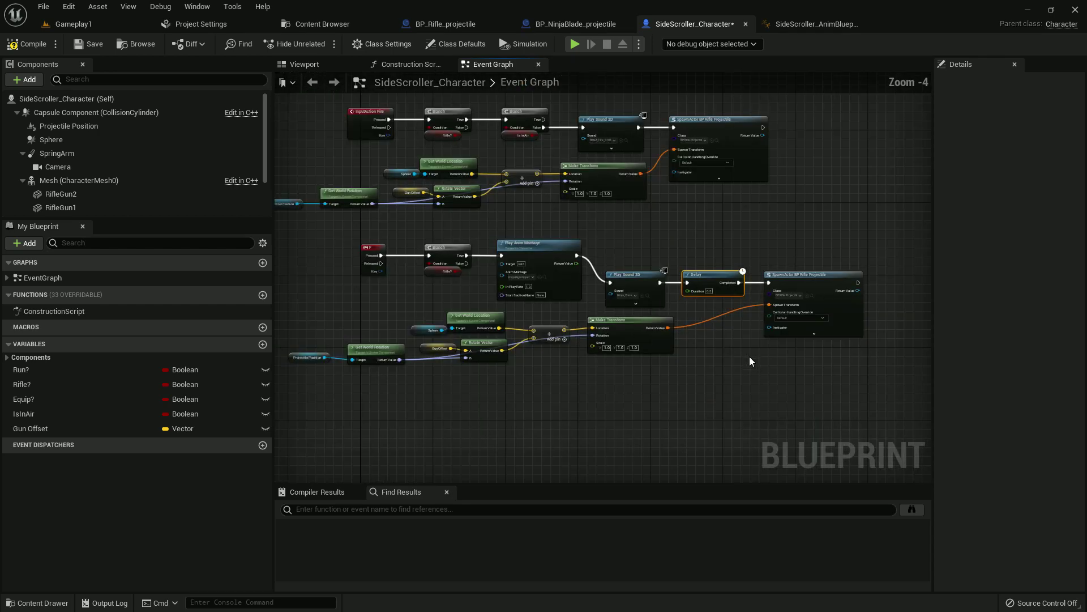
scroll(861, 375, "up", 1)
Line up the sound, Delay and SpawnActor nodes with the montage node.
left_click_drag(533, 238, 868, 367)
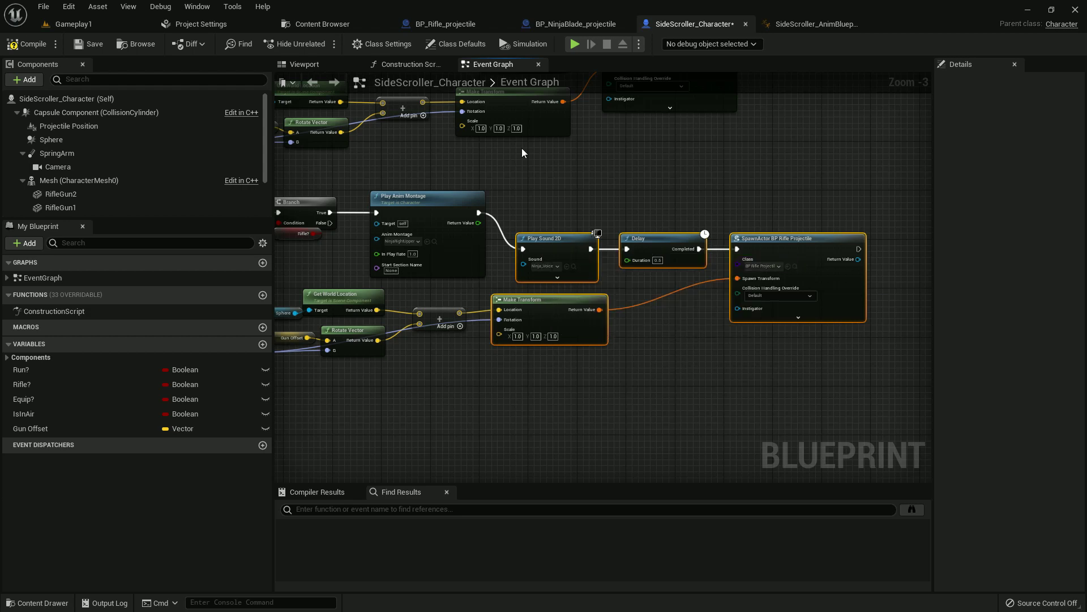
mouse_move(503, 178)
left_mouse_down()
mouse_move(731, 235)
mouse_move(765, 256)
mouse_move(785, 206)
left_mouse_up()
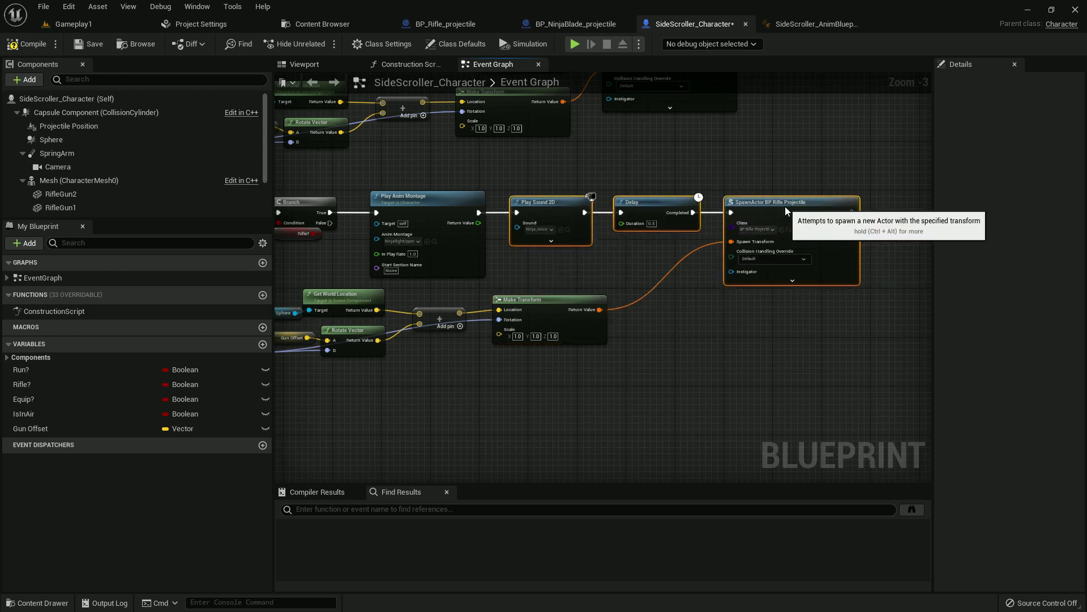
left_click(680, 166)
right_click_drag(681, 166, 839, 177)
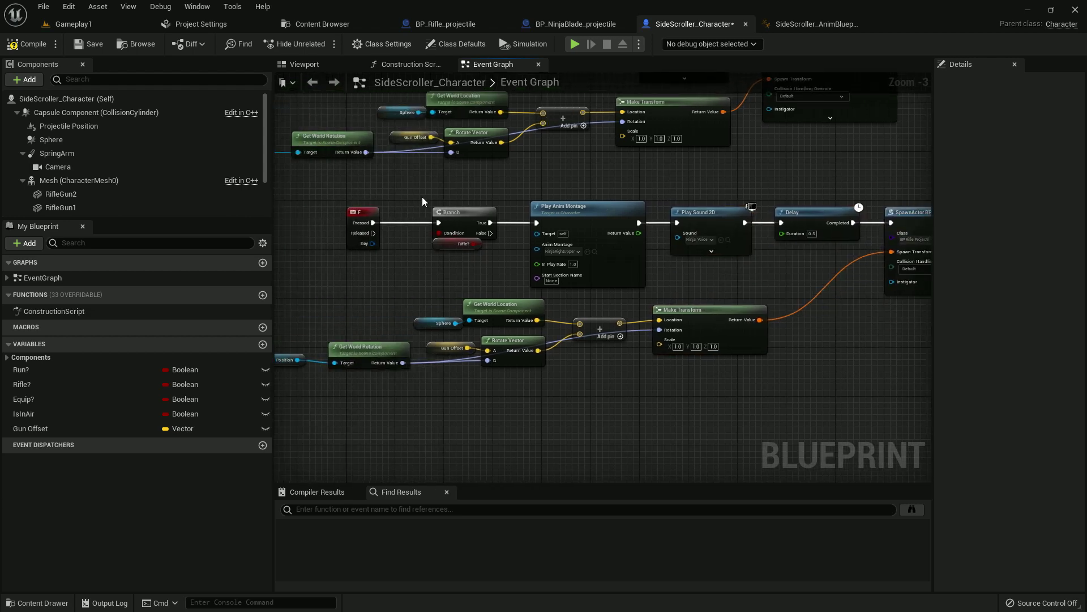
right_click_drag(354, 190, 539, 192)
scroll(462, 220, "up", 1)
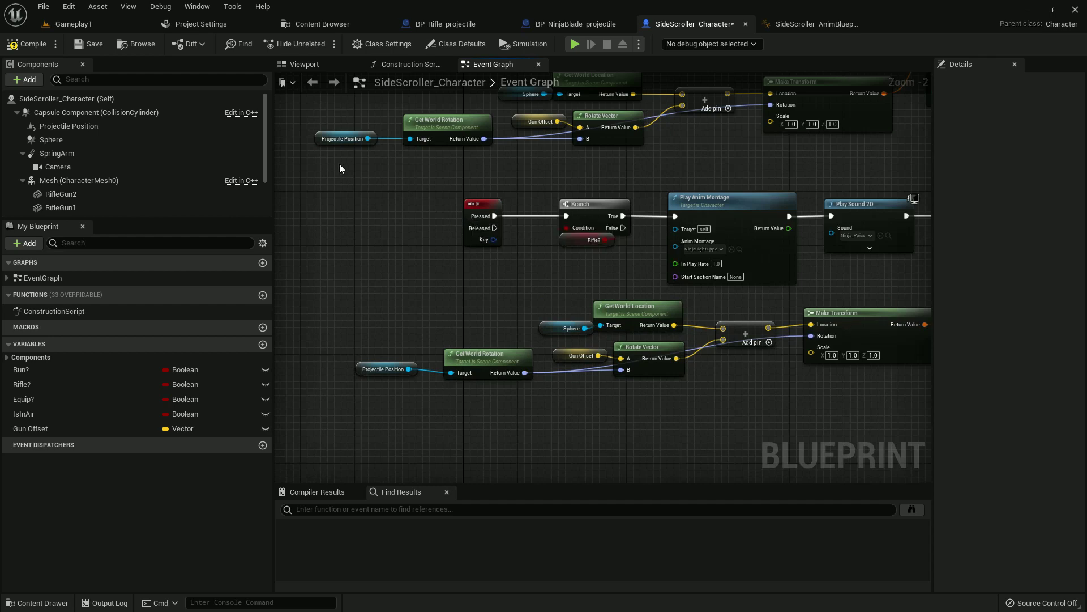
right_click_drag(584, 273, 588, 319)
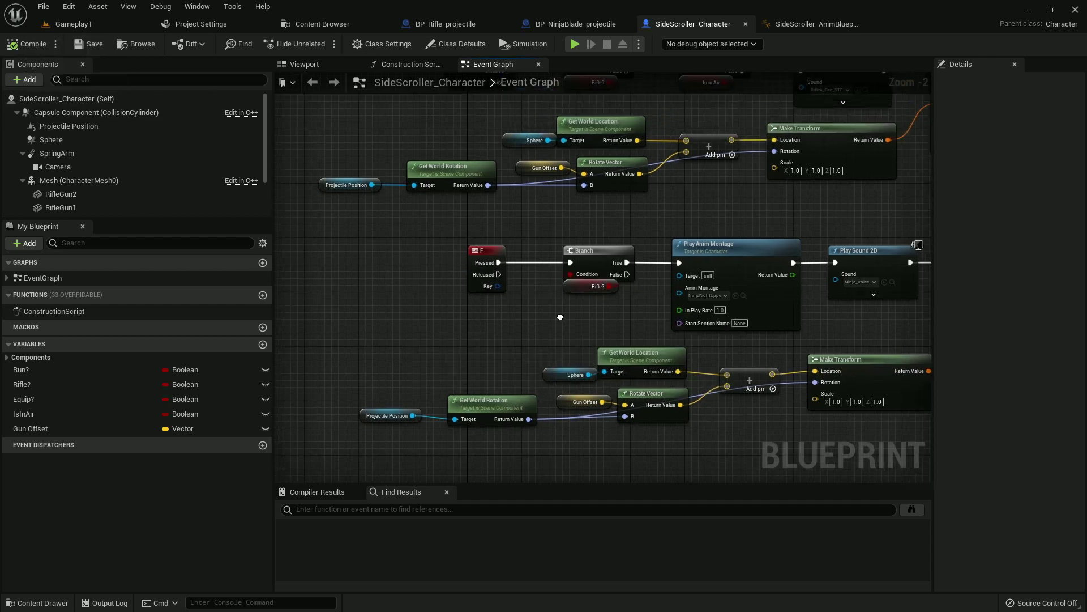
Save all unsaved content, including the skeleton, and run the montage from Branch False.
left_click(73, 24)
key("ctrl+space")
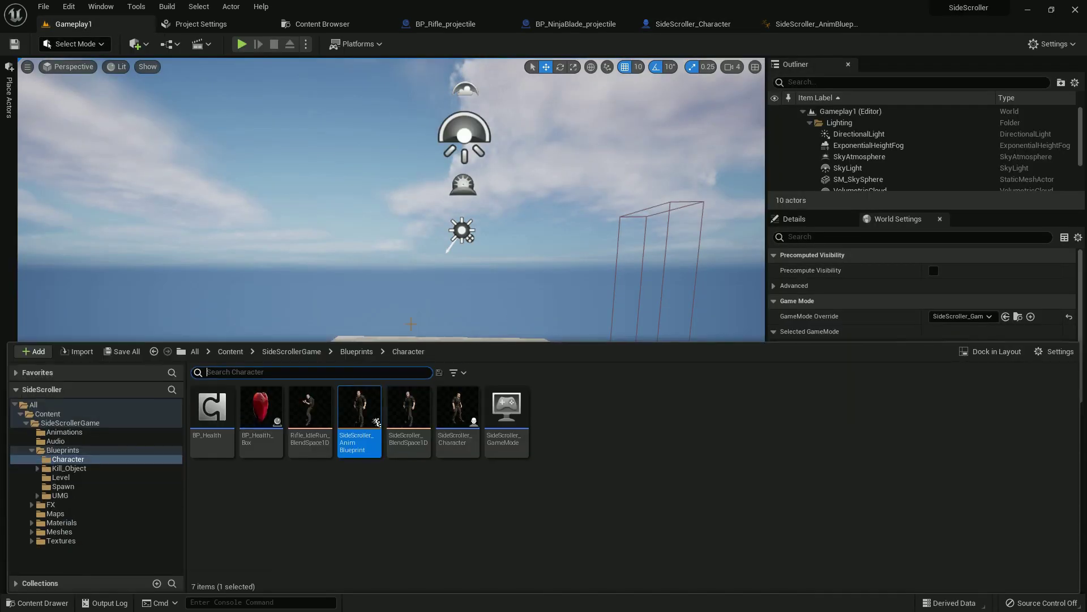
left_click(126, 352)
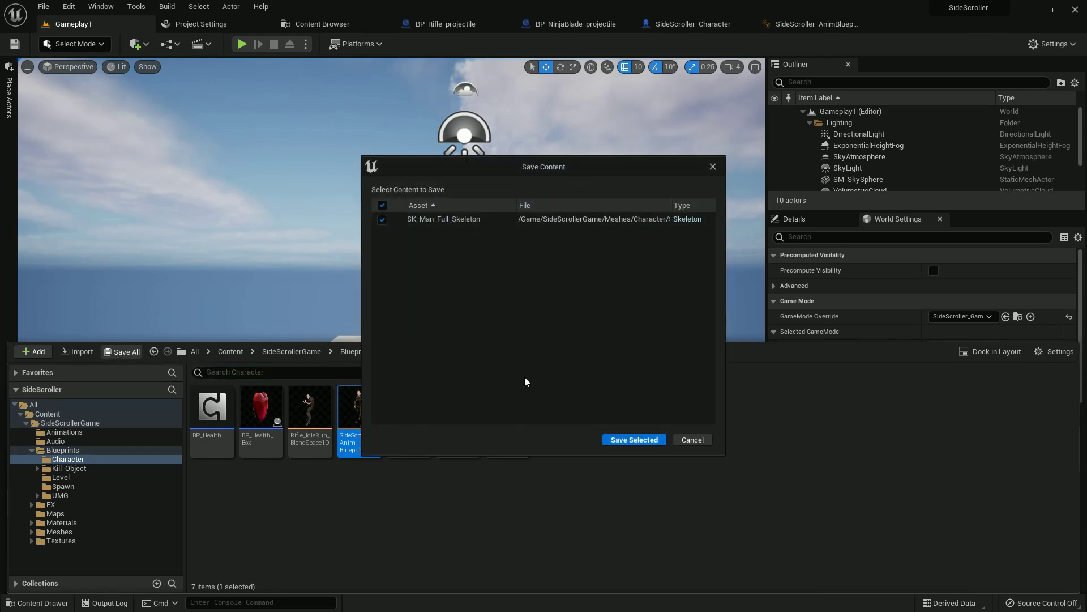
left_click(608, 438)
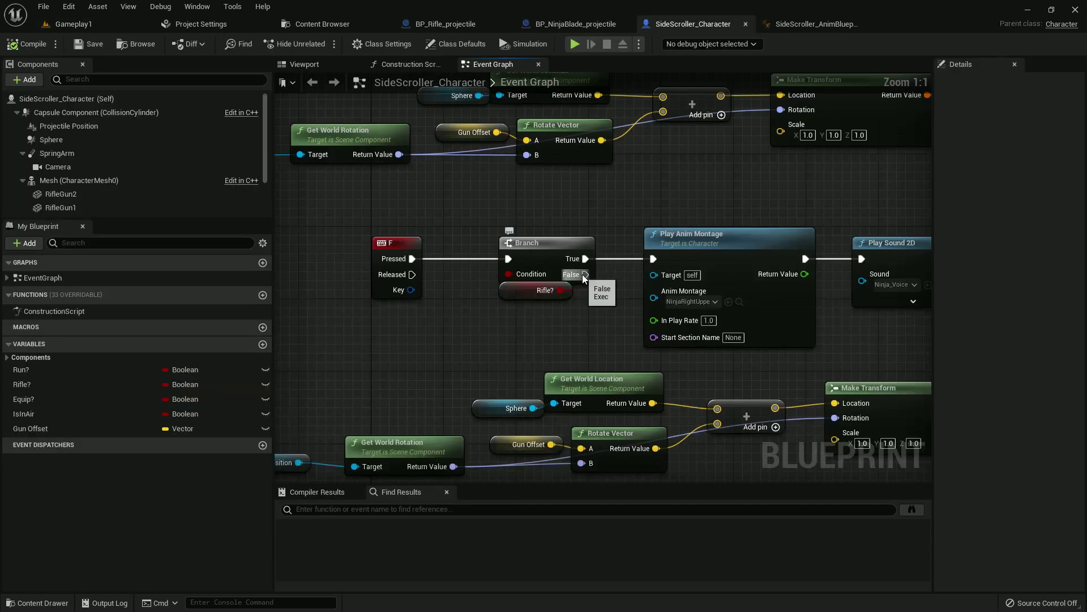
left_click_drag(652, 258, 588, 259, "ctrl")
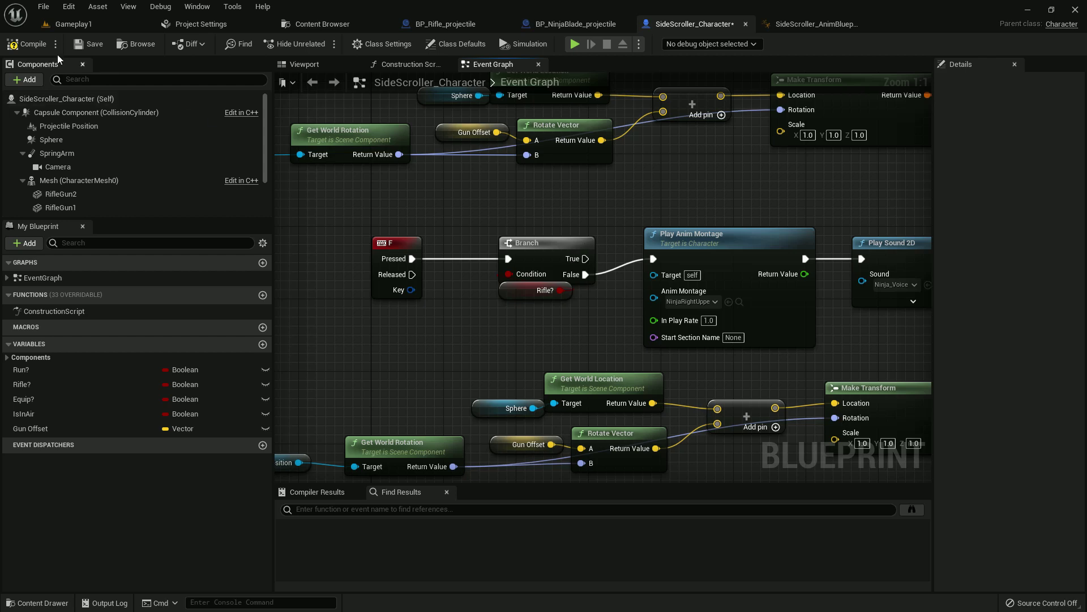
left_click(77, 24)
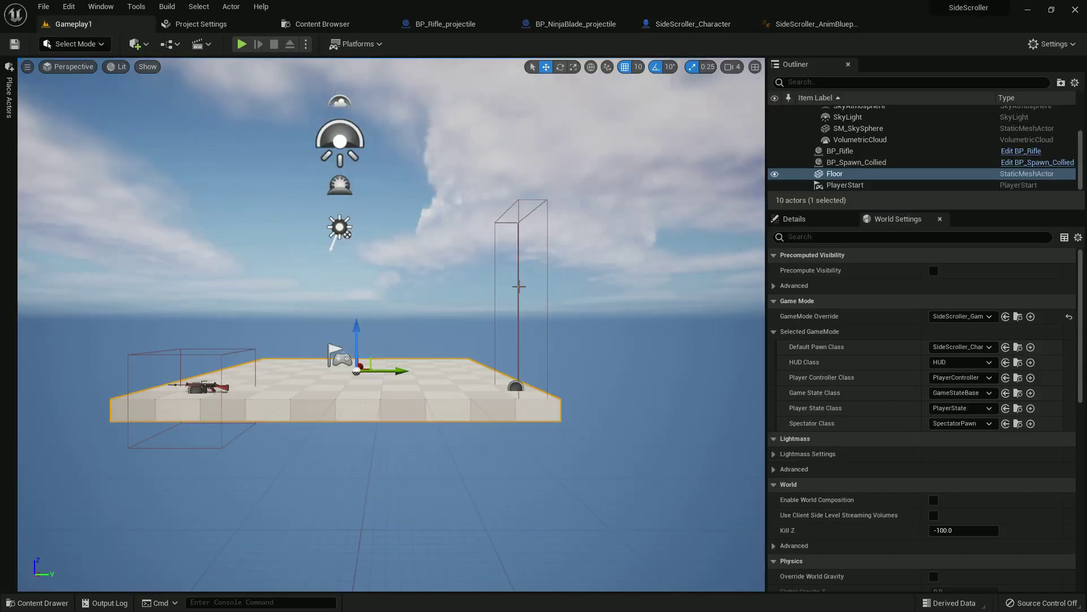
Make the level view fullscreen and start playing Gameplay1.
key("ctrl+space")
key("ctrl+space")
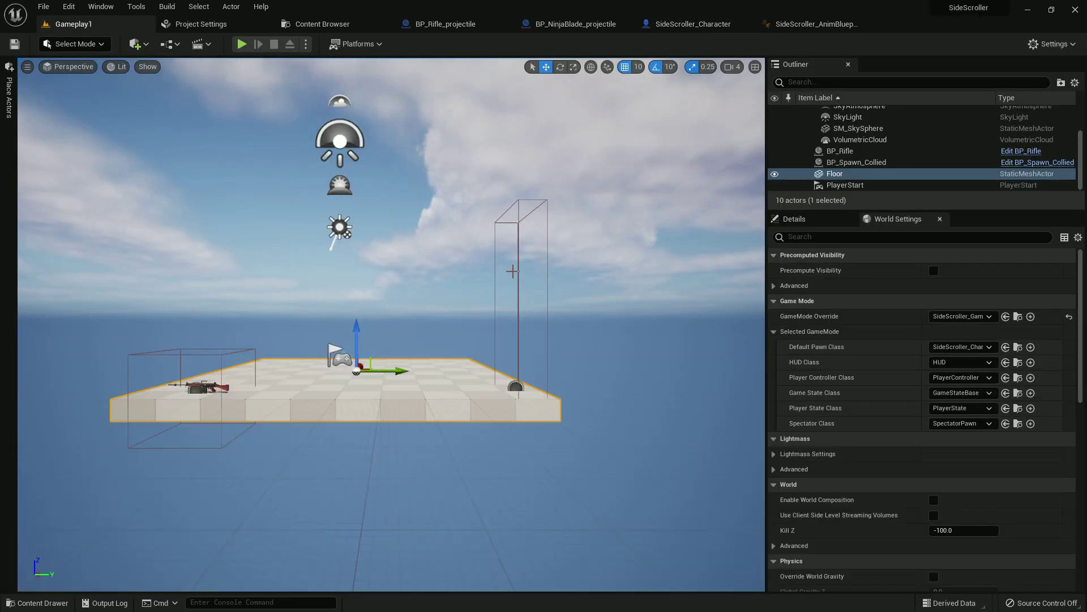
key("F11")
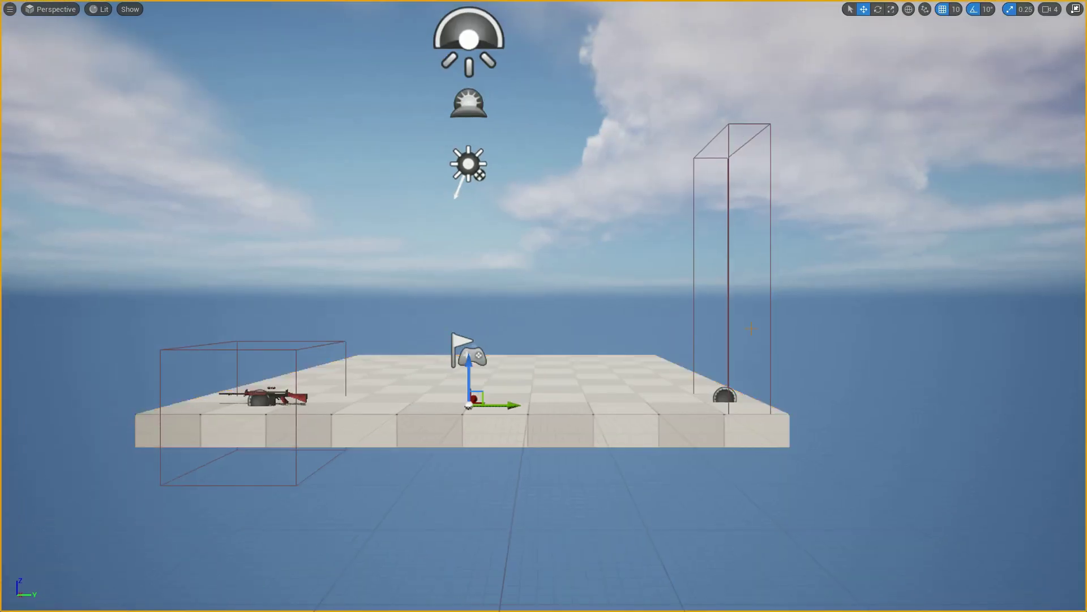
key("alt+p")
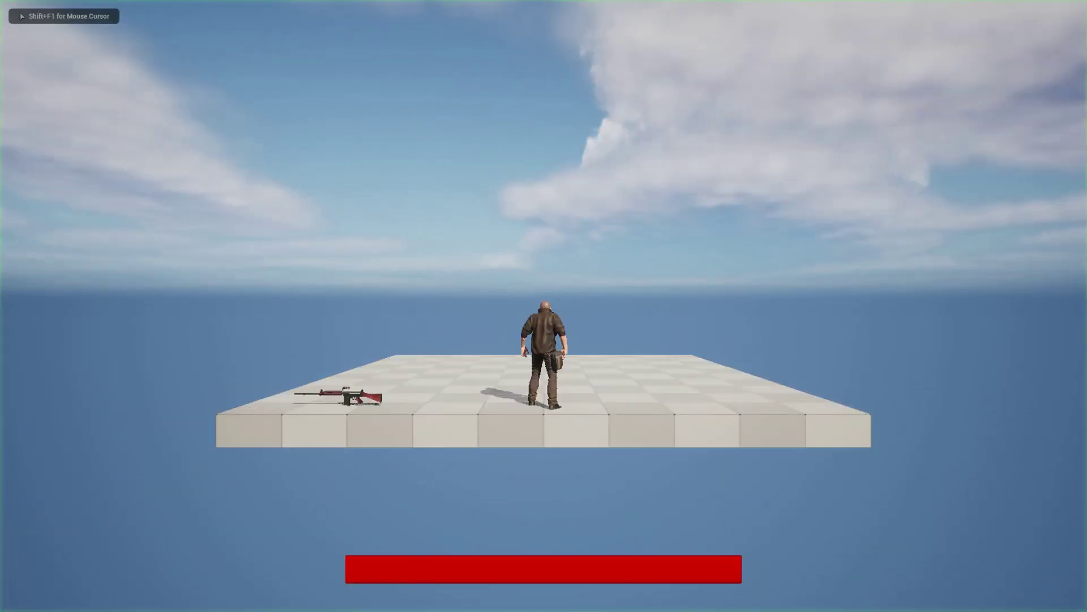
Run the character left and right, throwing blades four times.
key("d")
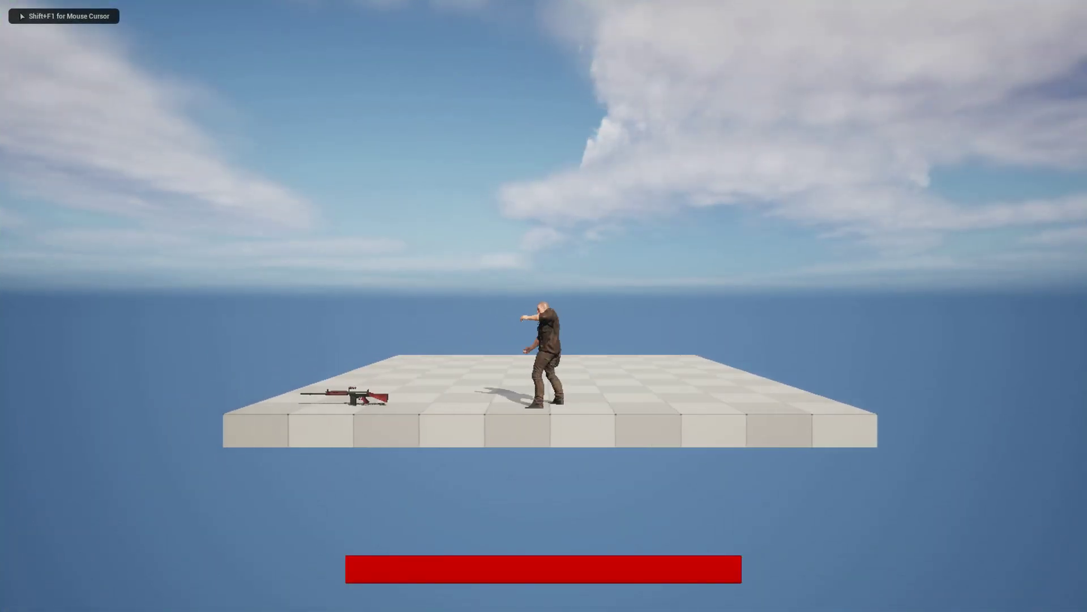
key("d")
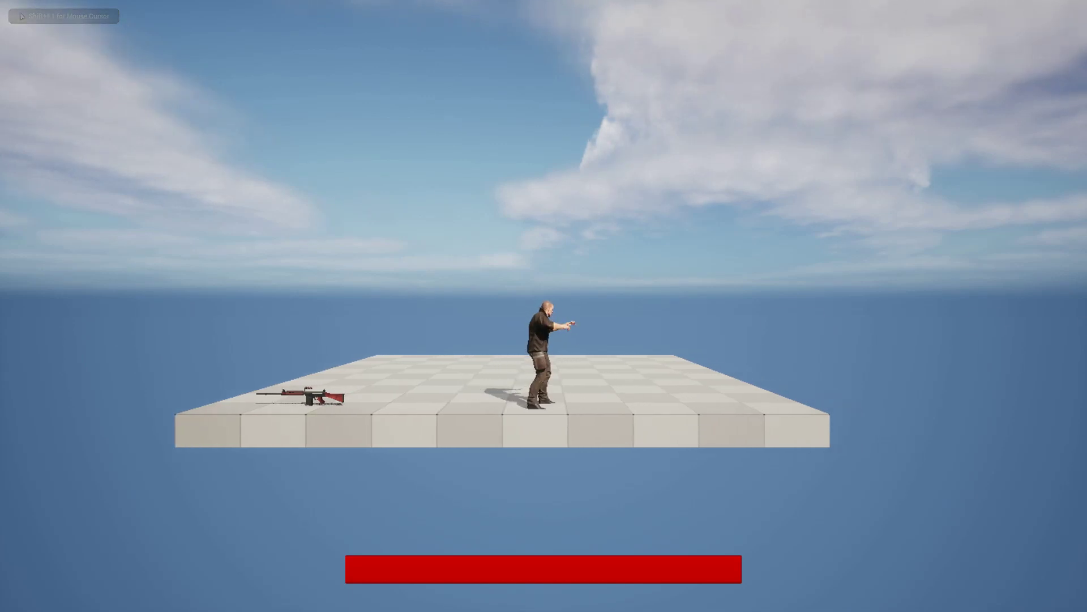
key("d")
left_click(544, 341)
key("a")
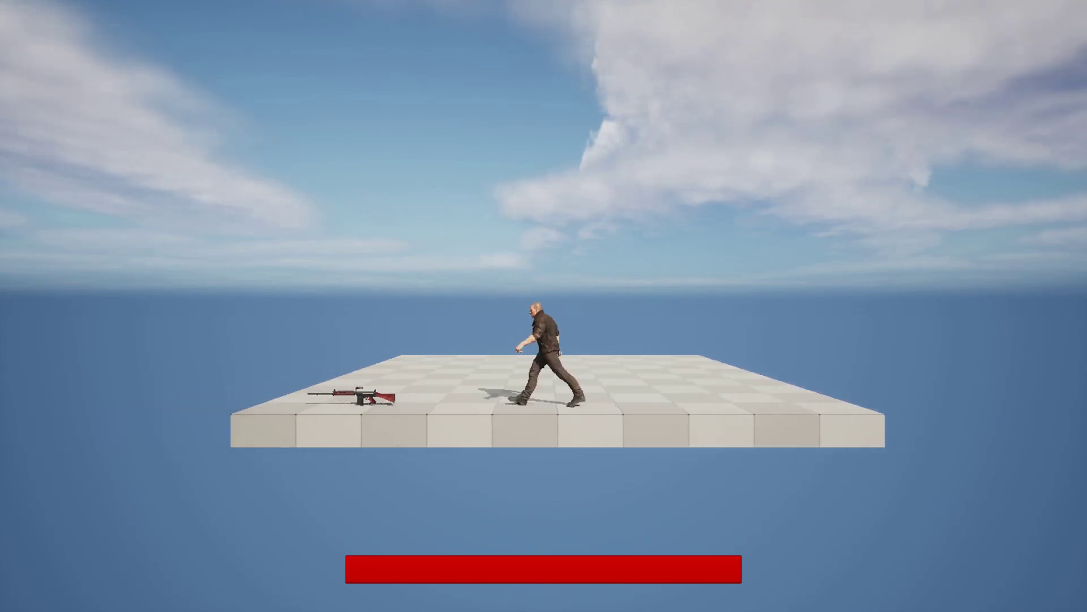
left_click(543, 341)
key("d")
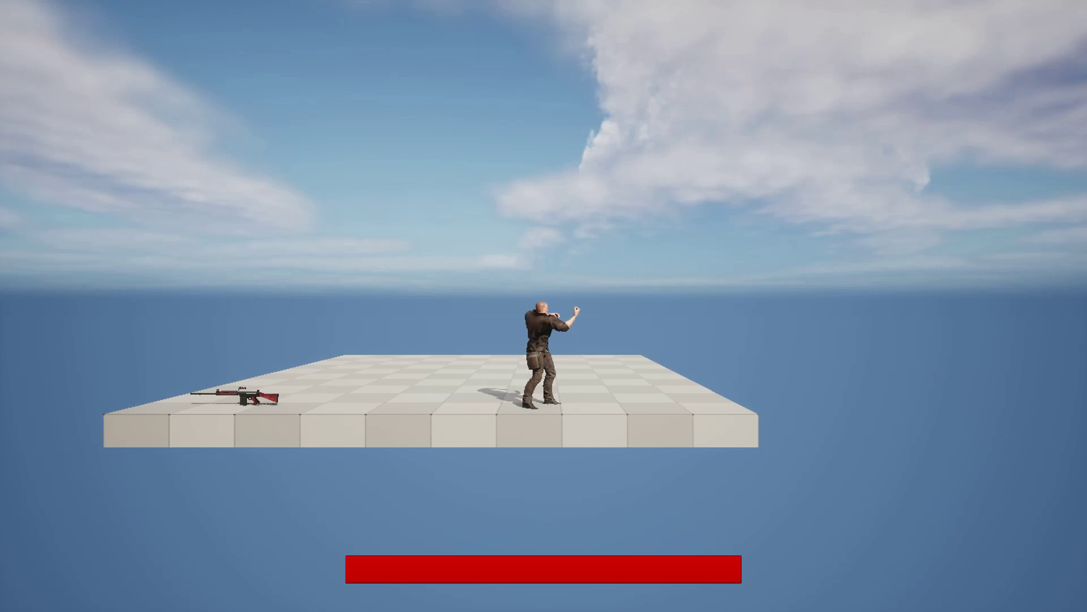
key("a")
left_click(544, 340)
key("d")
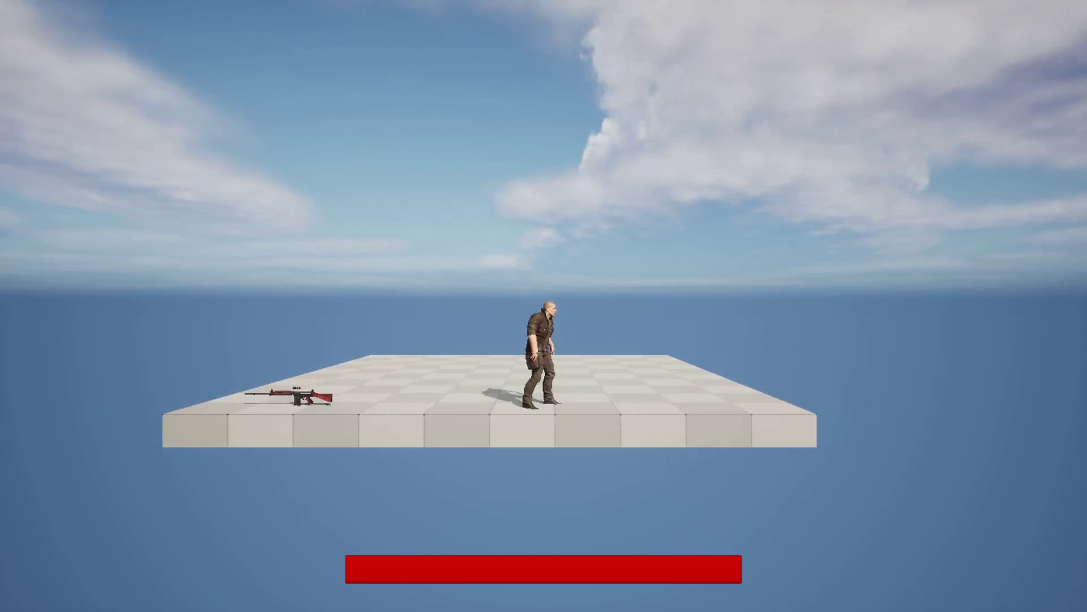
key("a")
left_click(544, 341)
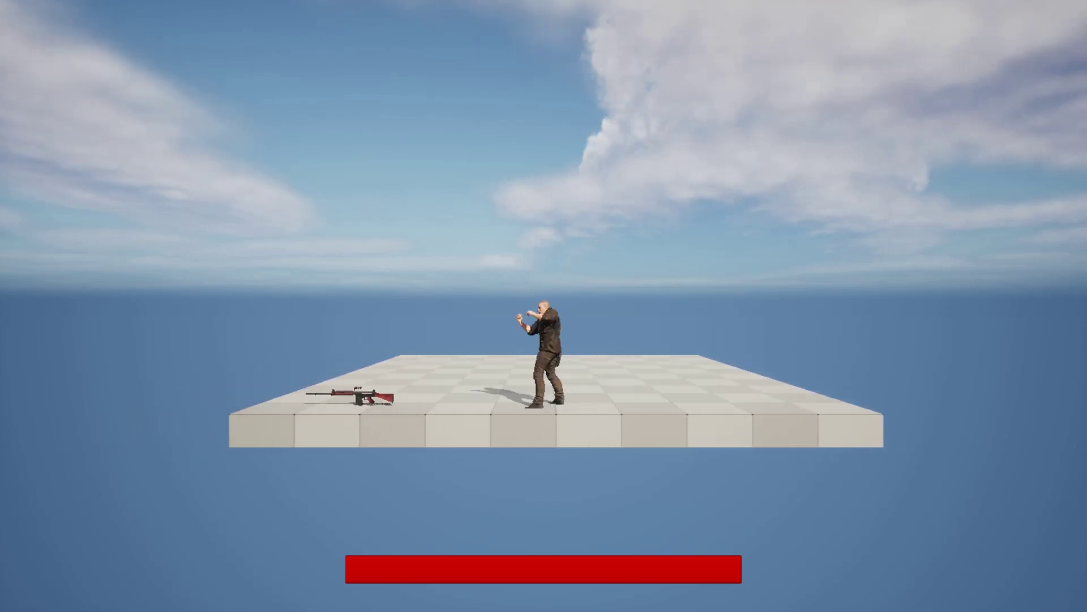
key("d")
Stop the play session and restore the normal editor layout.
key("Escape")
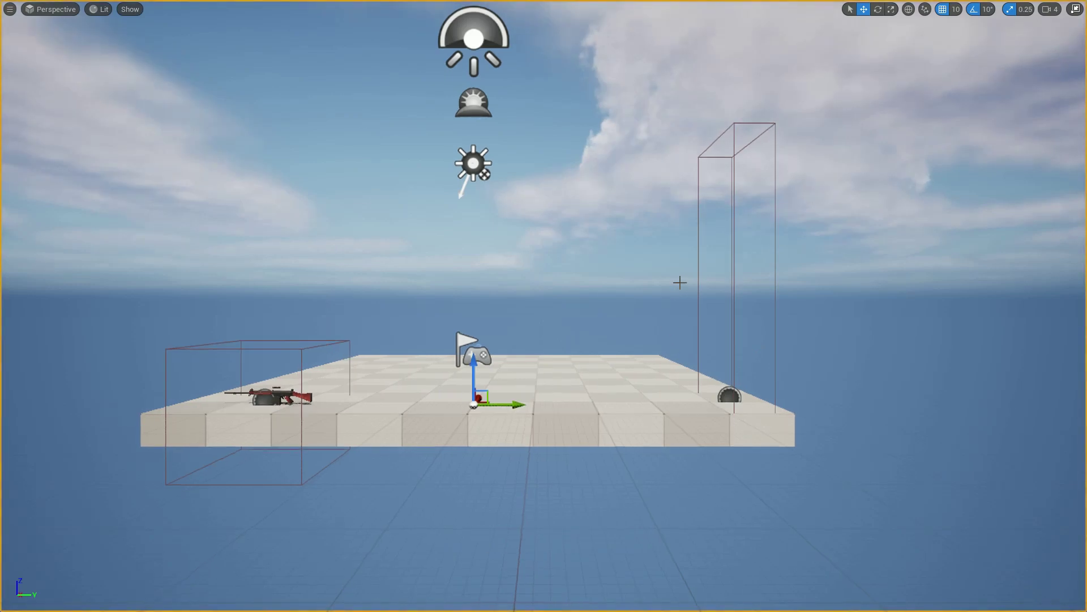
key("F11")
left_click(814, 23)
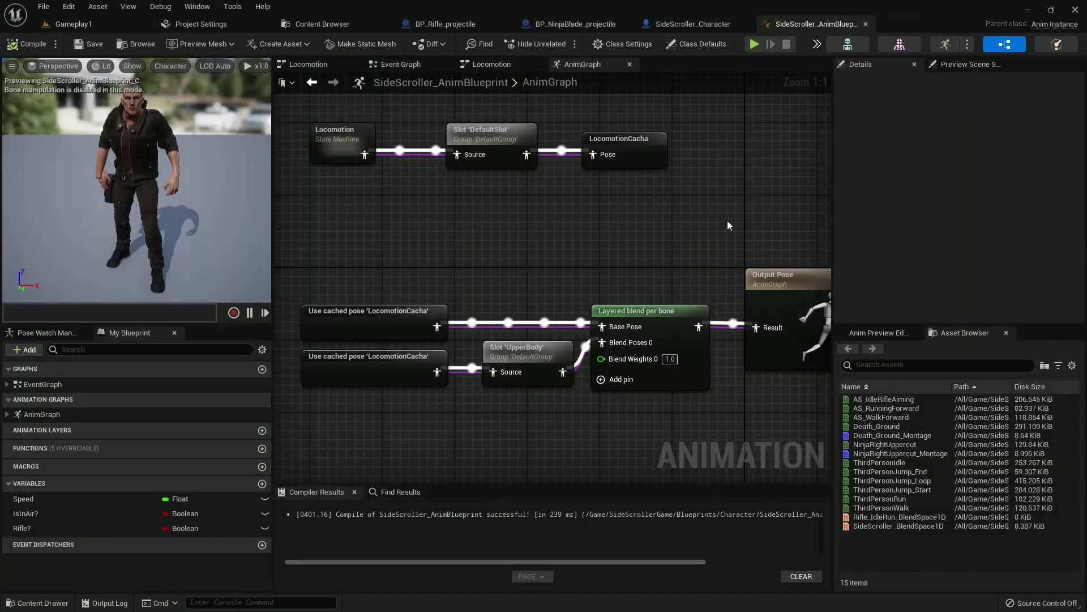
scroll(727, 220, "up", 3)
Set the SpawnActor class to BP_NinjaBlade_projectile and compile the character blueprint.
left_click(685, 24)
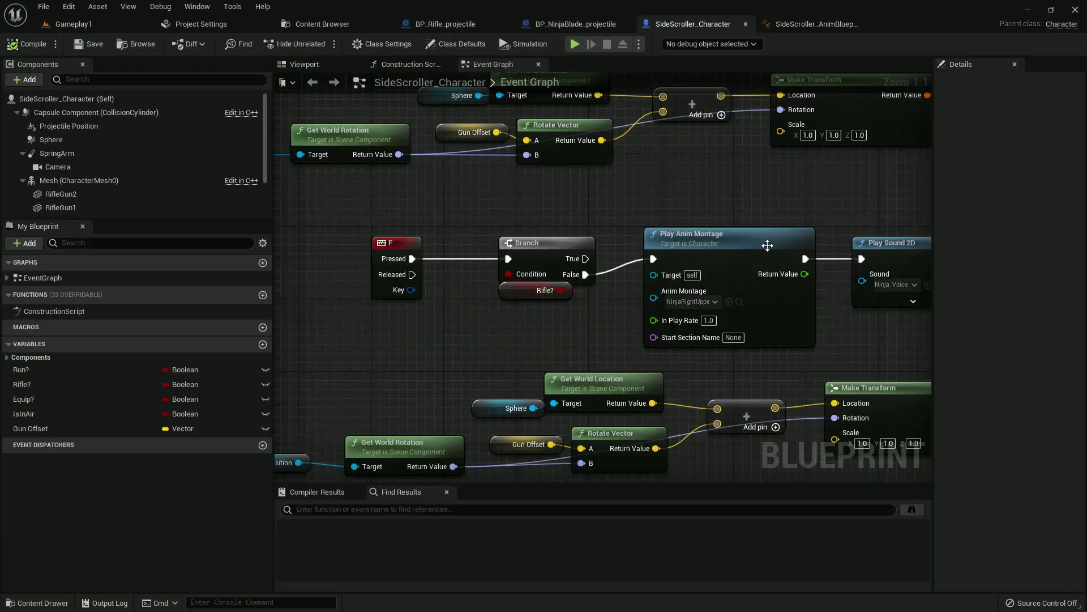
scroll(808, 284, "down", 2)
scroll(809, 283, "up", 3)
right_click_drag(808, 283, 680, 323)
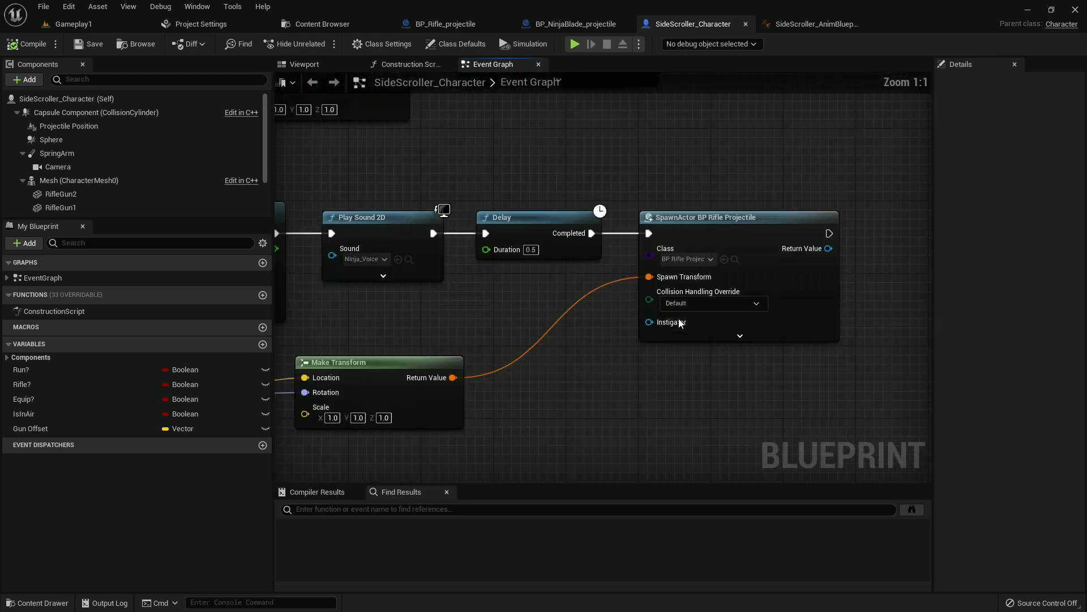
left_click(699, 259)
type("ninj")
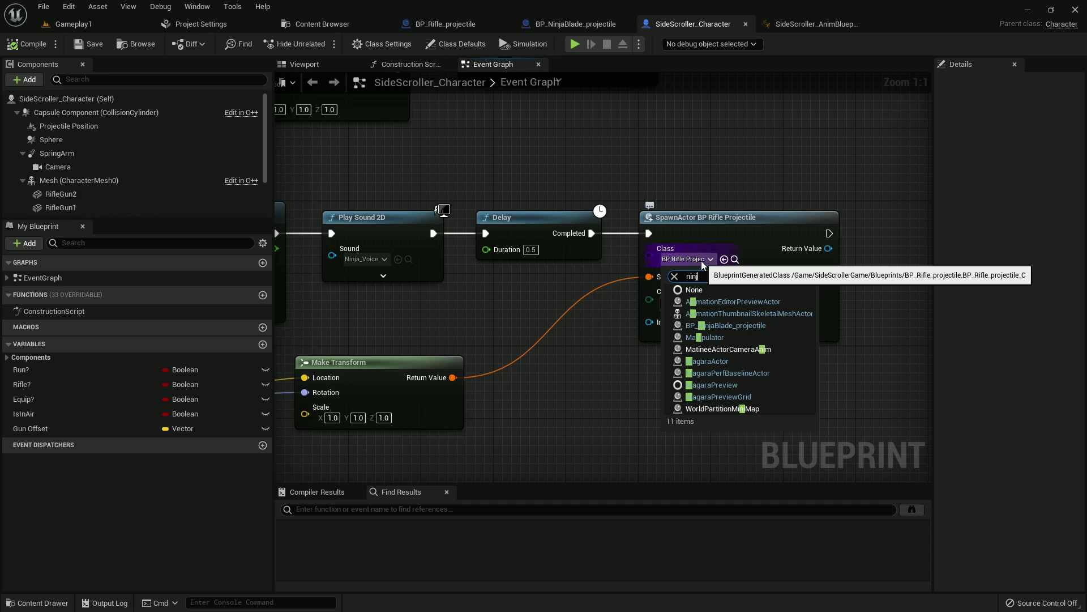
type("n")
left_click(731, 325)
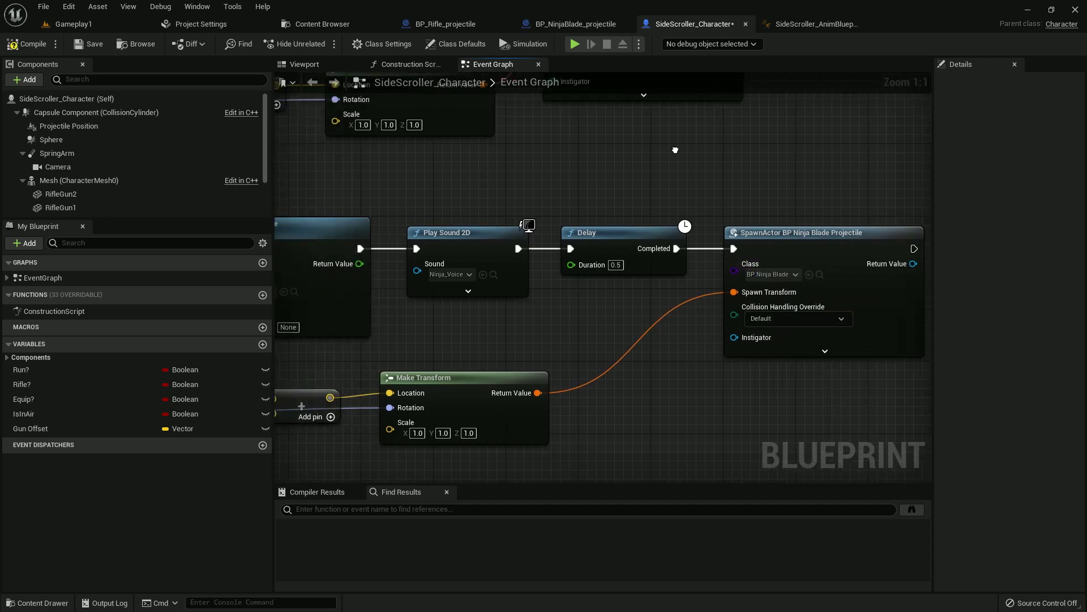
right_click_drag(696, 288, 798, 305)
left_click(32, 43)
From the Gameplay1 level, save all unsaved assets, including the character blueprint.
left_click(85, 25)
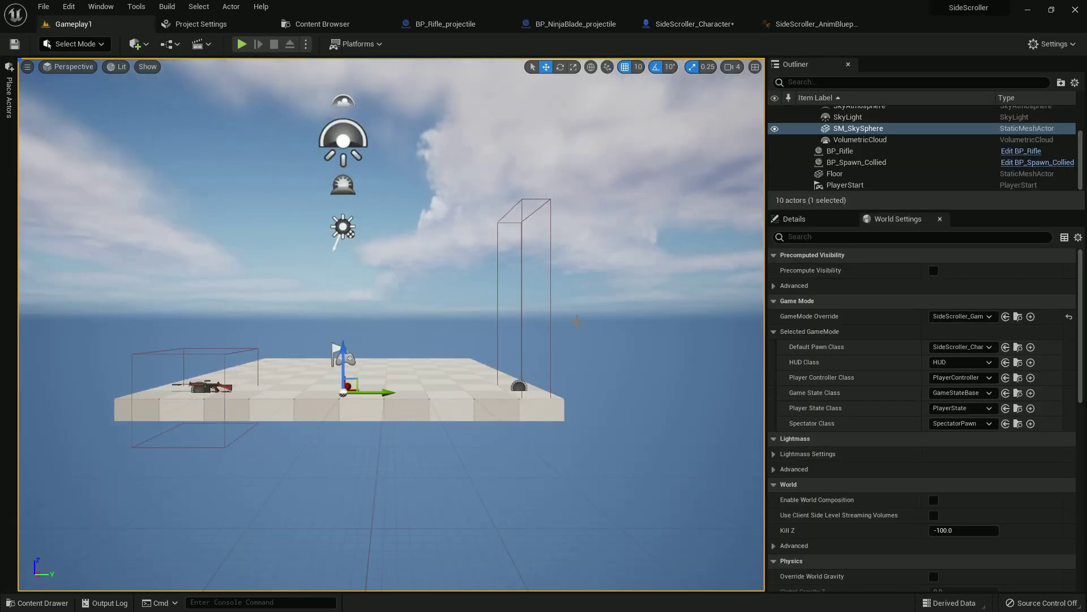
key("ctrl+space")
left_click(126, 352)
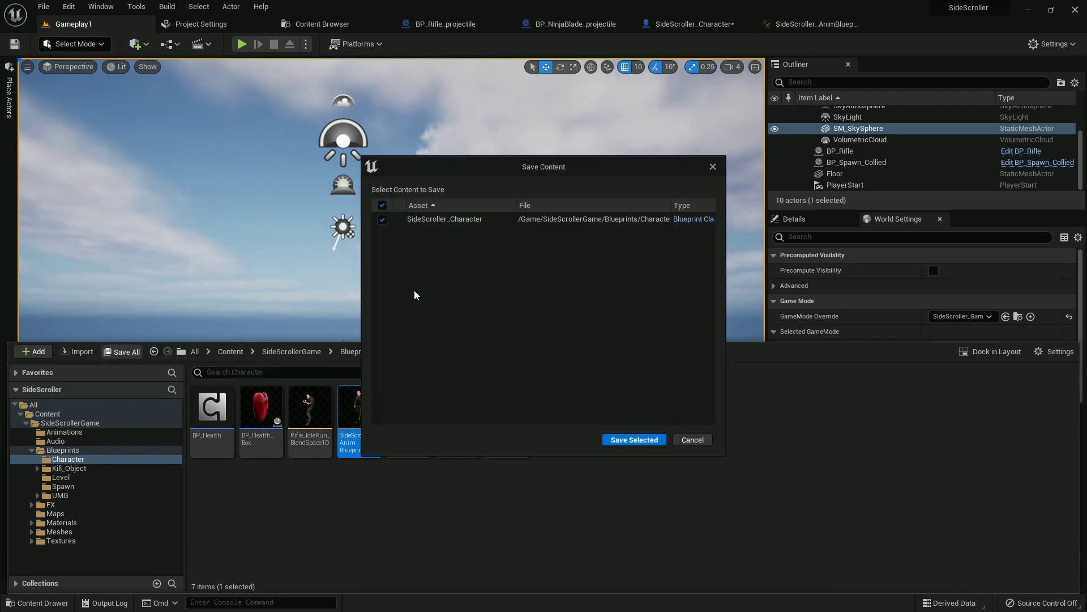
left_click(634, 440)
left_click(407, 254)
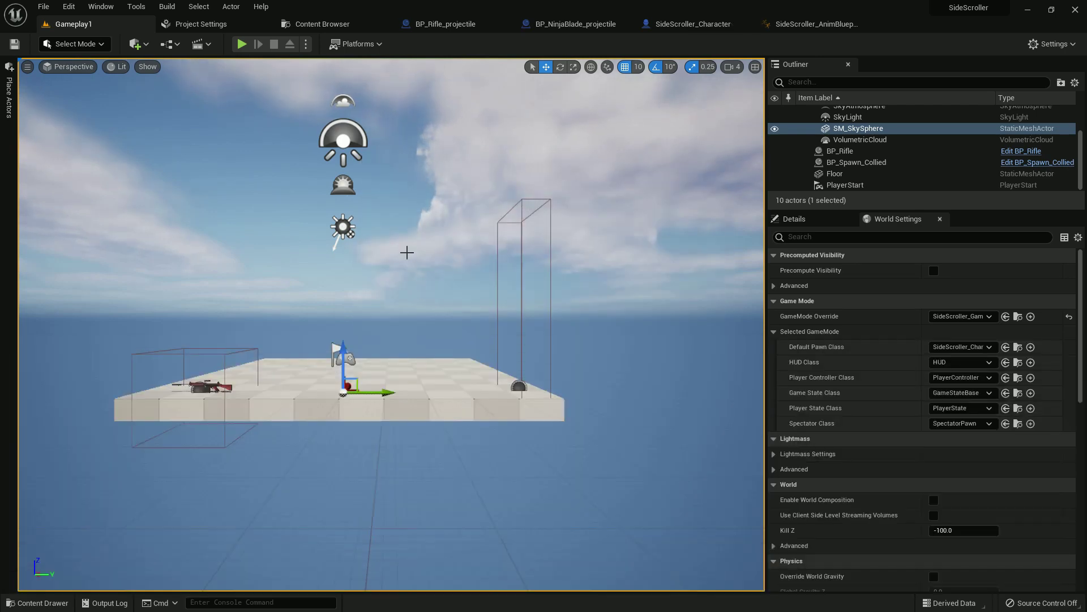
Play-test Gameplay1 in a maximized viewport, running the character left and right, then stop.
key("F11")
key("alt+p")
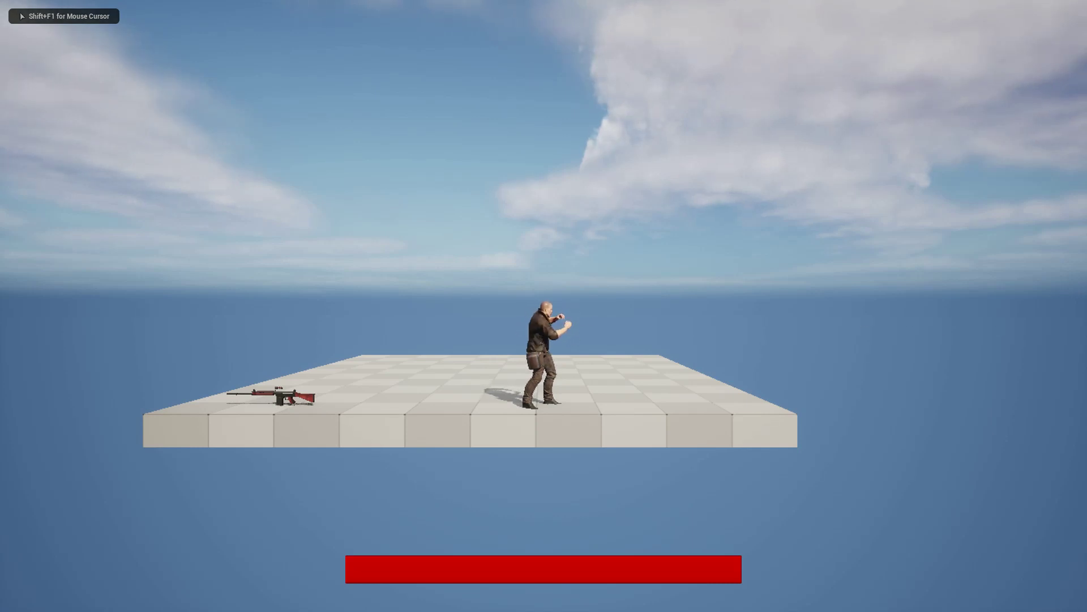
key("a")
key("d")
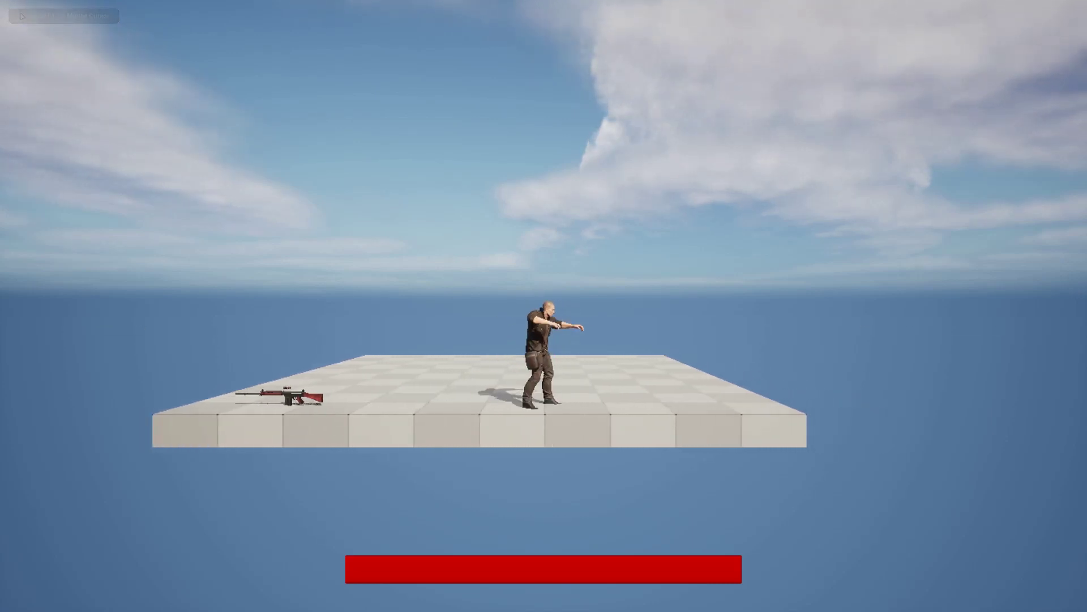
key("a")
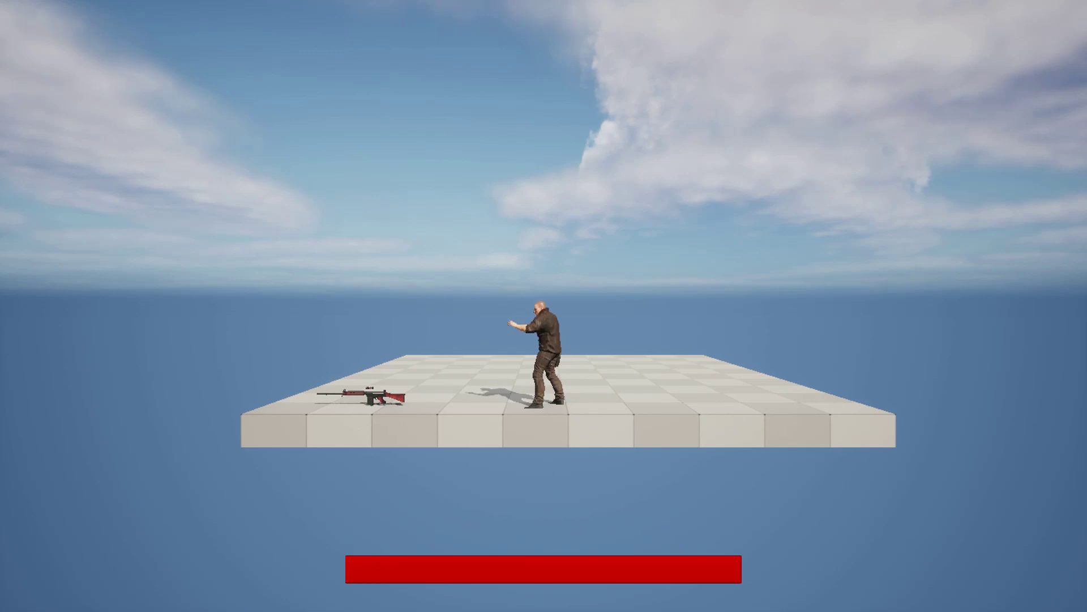
key("d")
key("Escape")
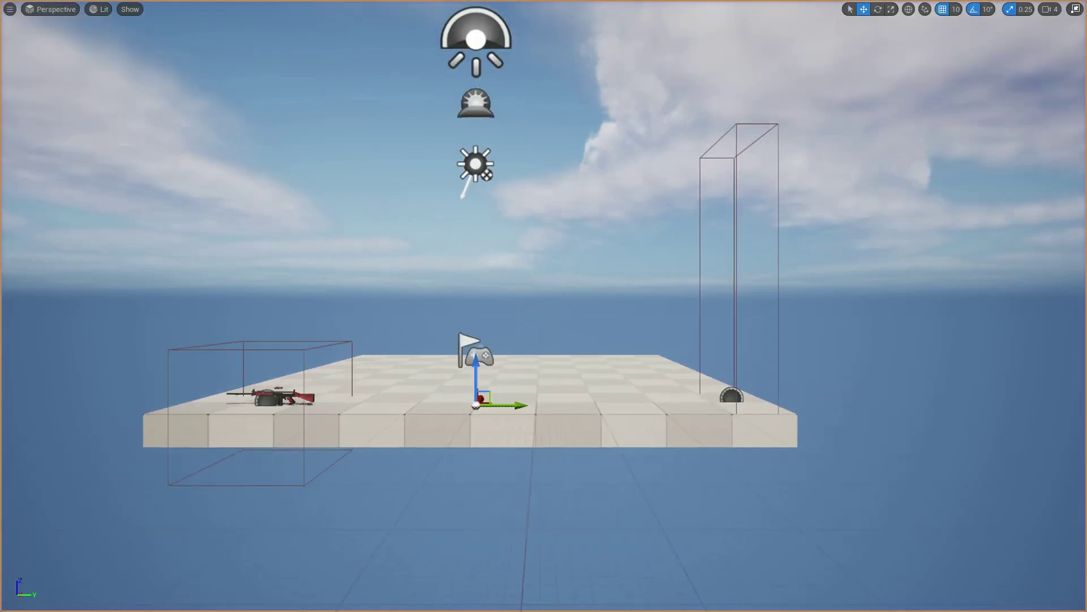
key("F11")
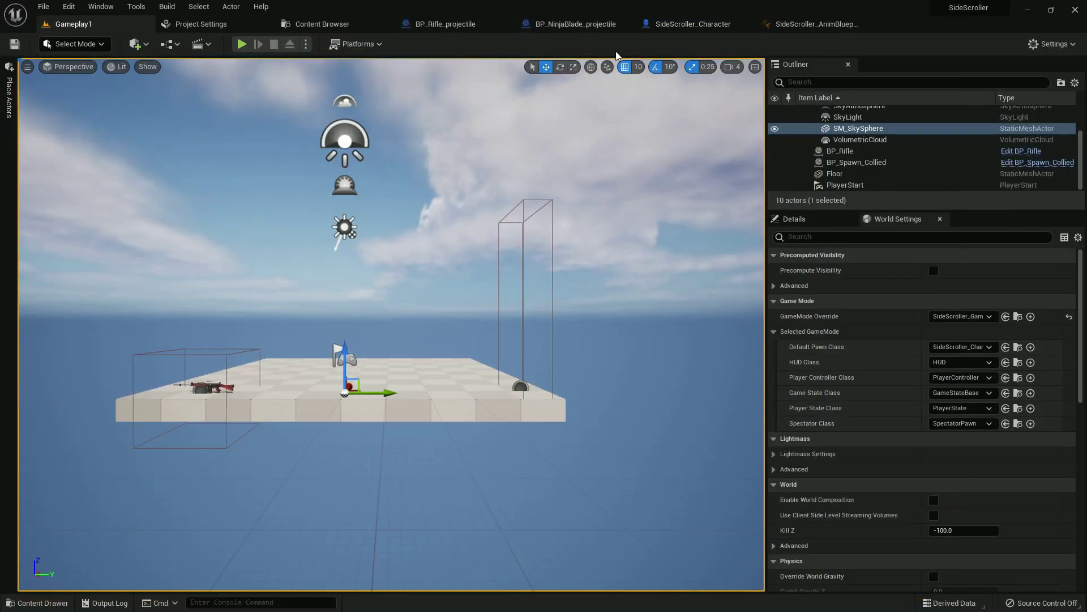
Set BP_NinjaBlade_projectile's ProjectileMovement Initial Speed to 3500, then compile and save it.
left_click(540, 28)
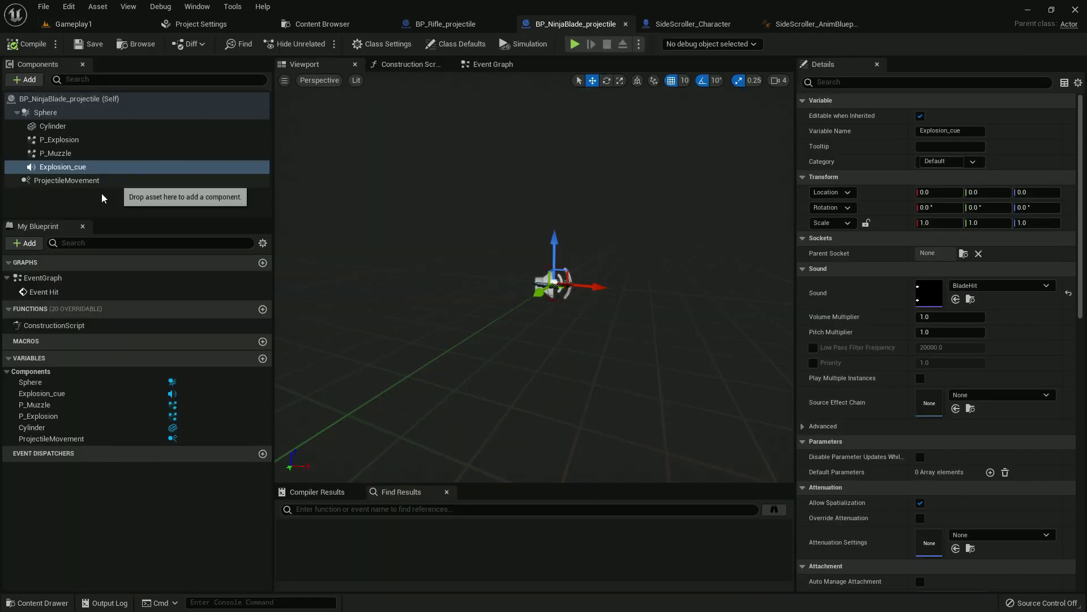
left_click(67, 180)
left_click(943, 223)
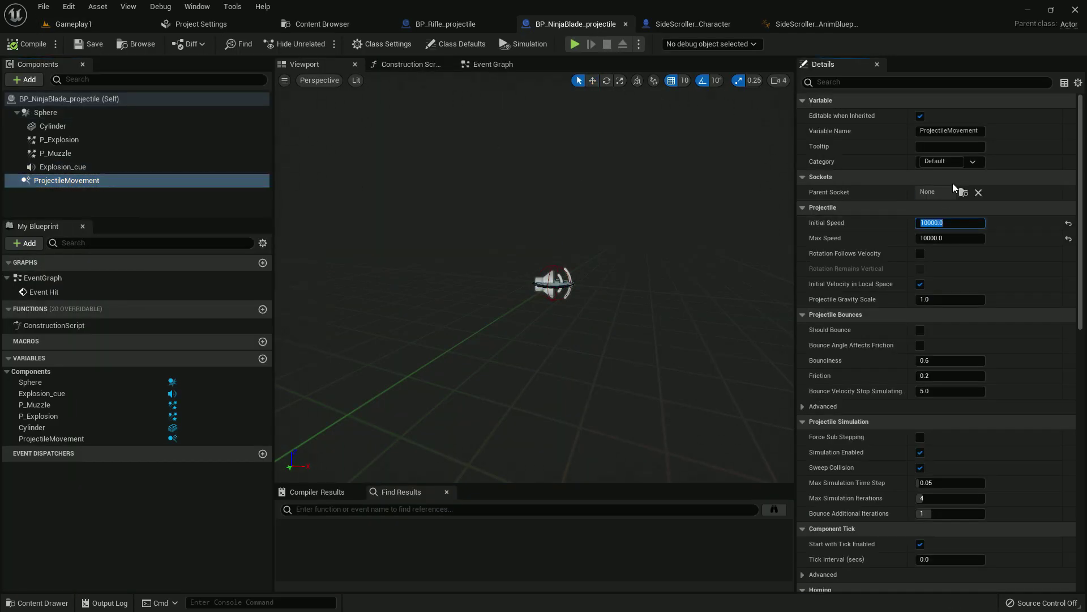
type("3500")
key("Return")
left_click(29, 44)
left_click(88, 43)
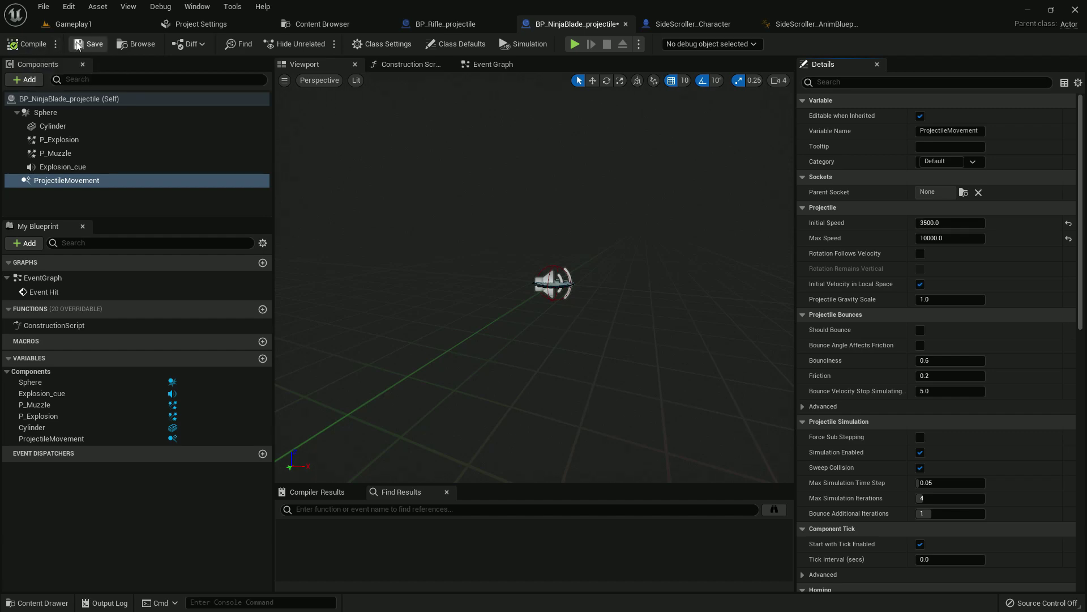
left_click(73, 23)
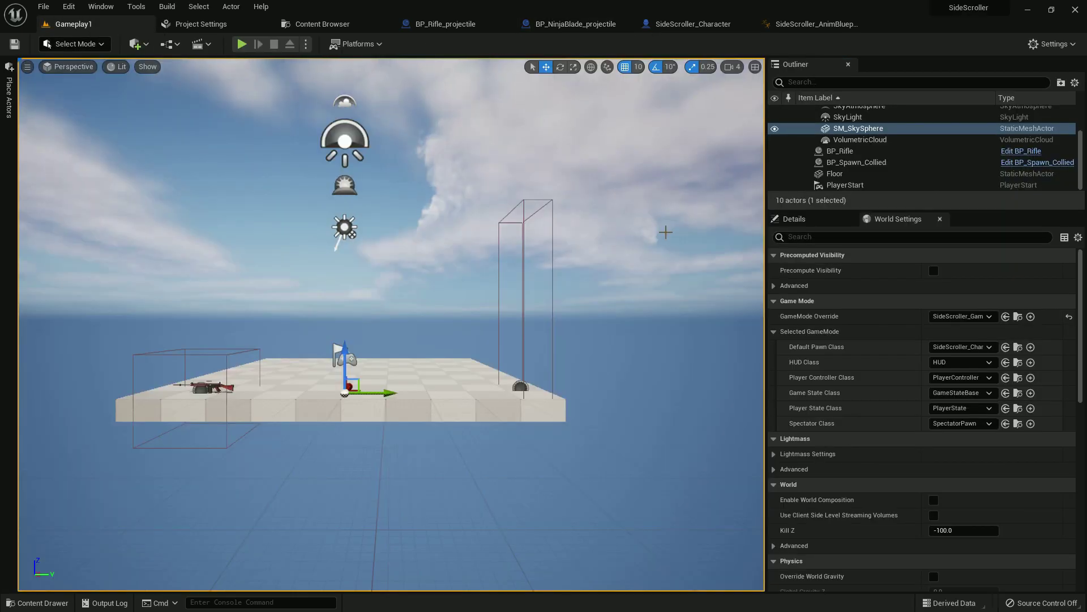
key("F11")
Start playing the level and run the character back and forth along the platform.
key("alt+p")
key("d")
left_click(665, 231)
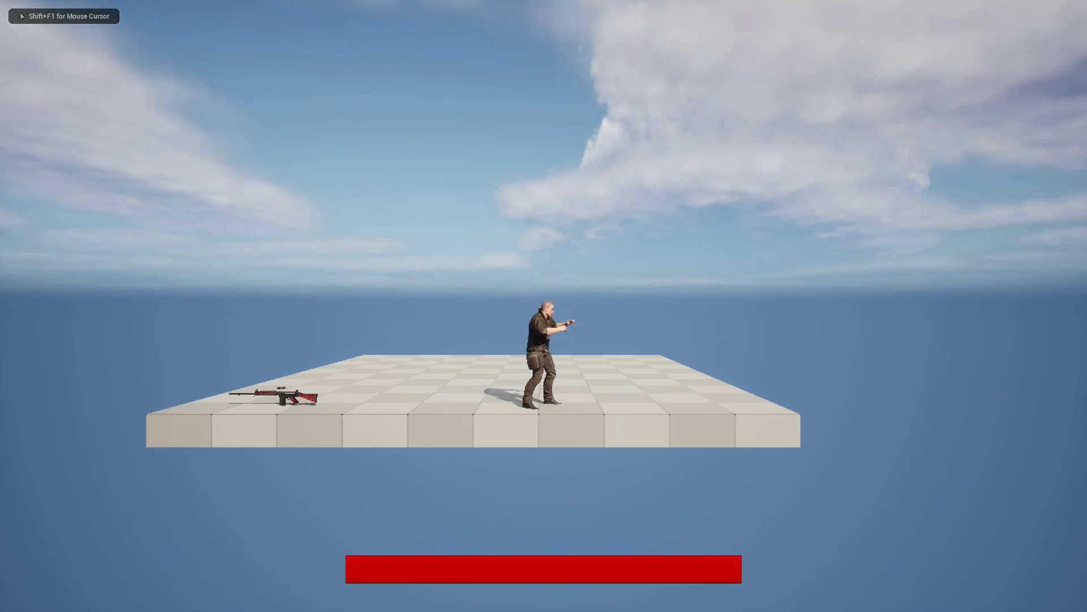
key("a")
key("d")
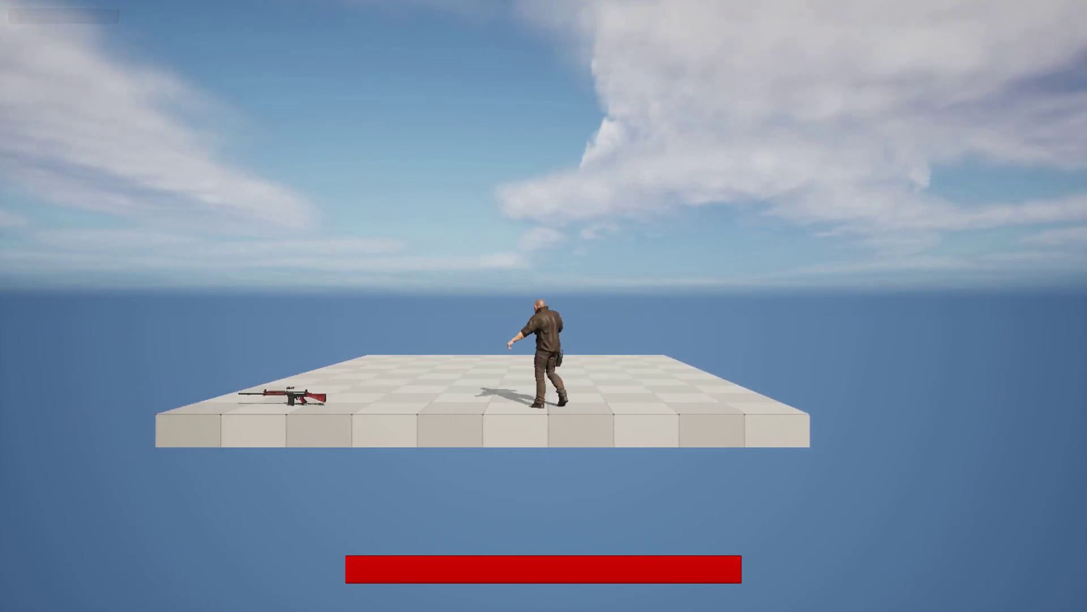
key("d")
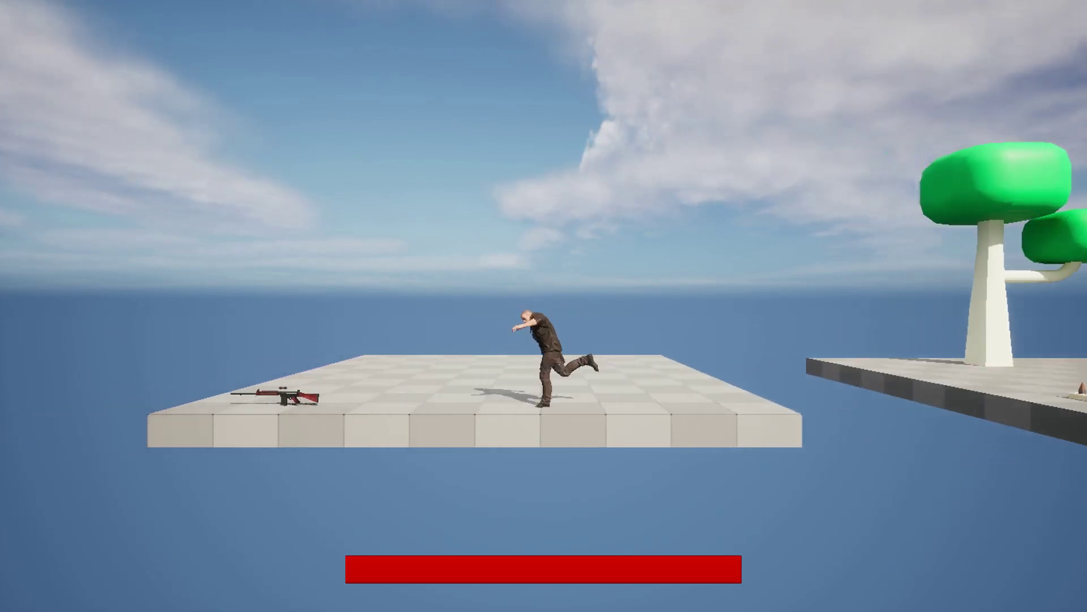
key("a")
key("d")
key("d")
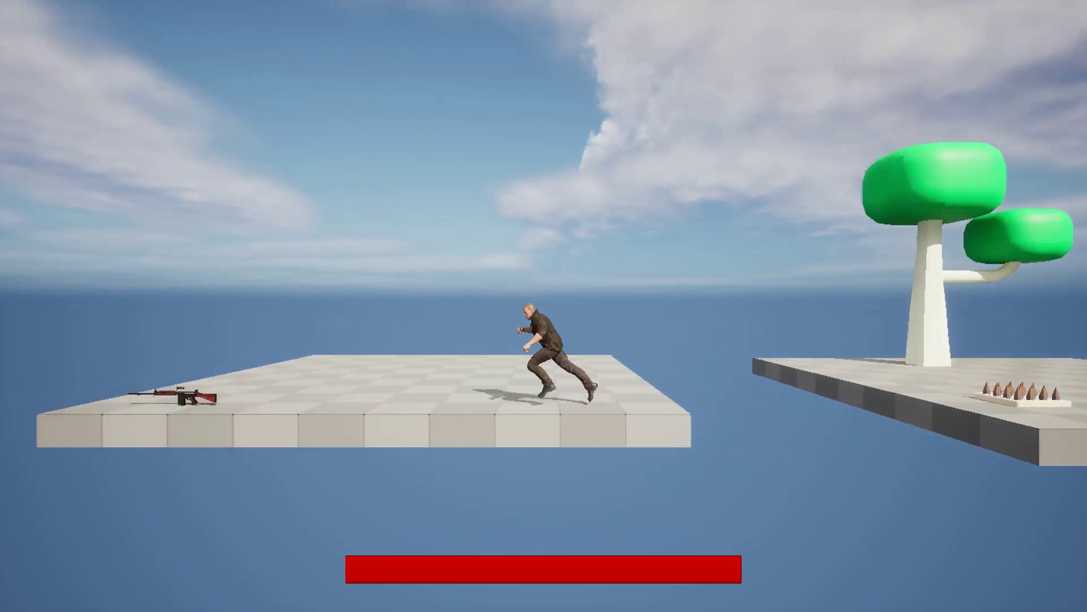
key("a")
key("d")
Jump onto the platform and pick up the rifle with E.
key("space")
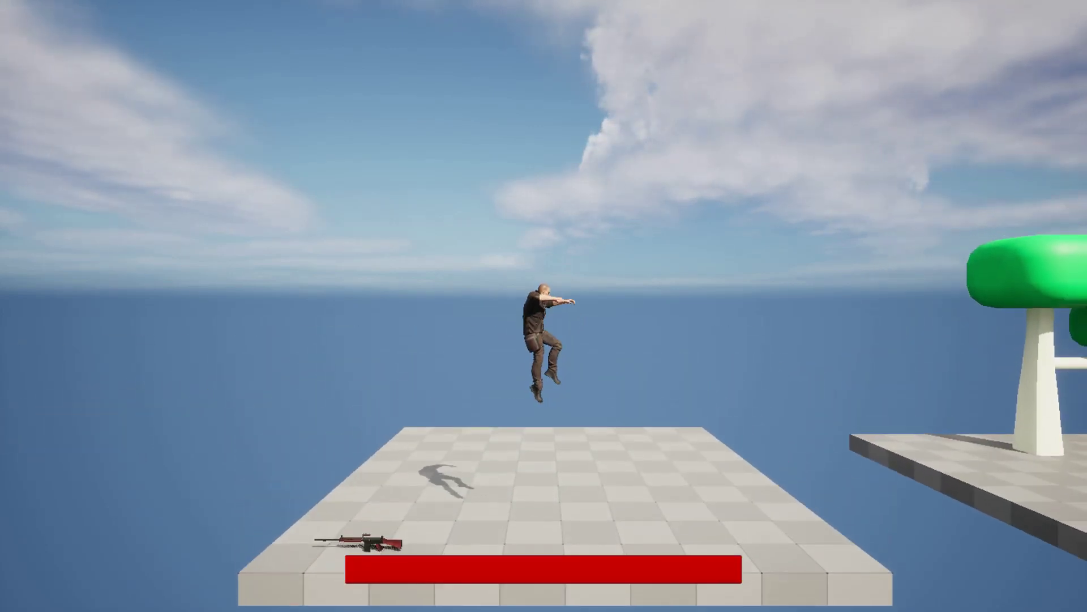
key("a")
key("e")
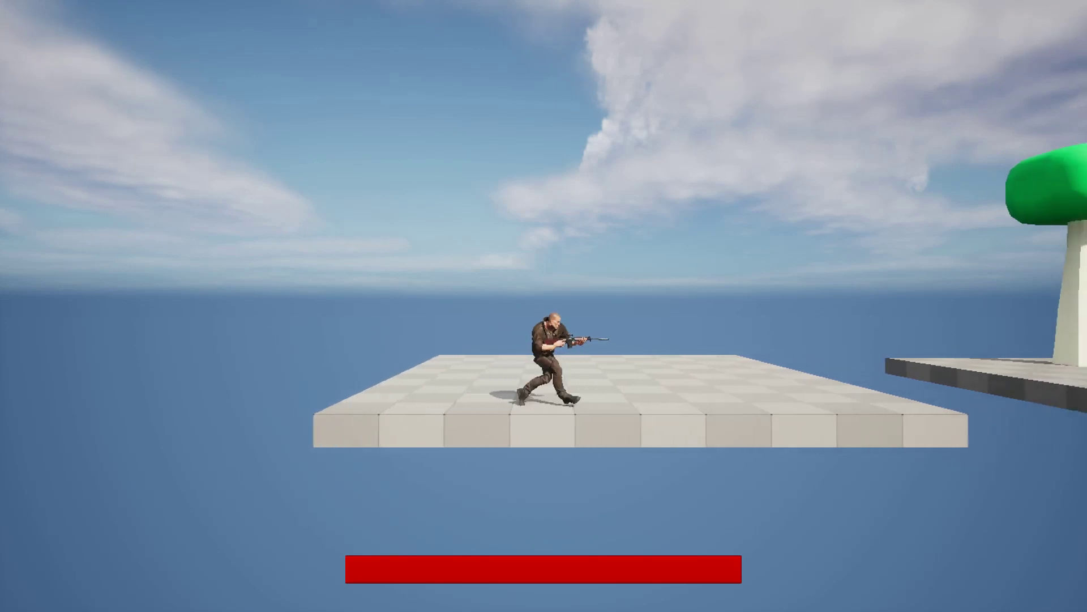
key("d")
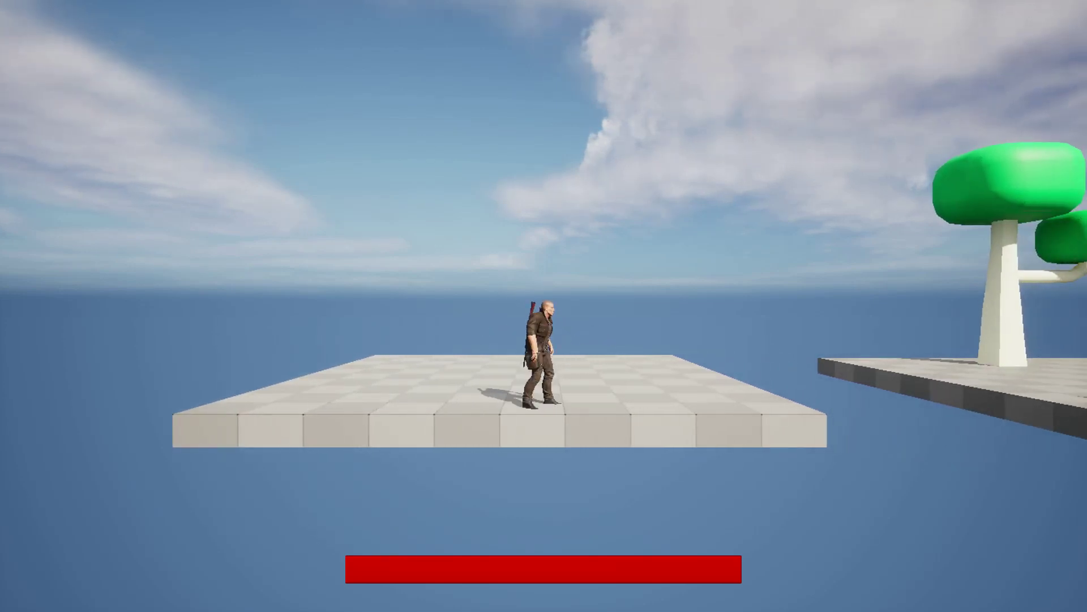
Run and jump across the gaps past the green and pink tree platforms.
key("a")
key("d")
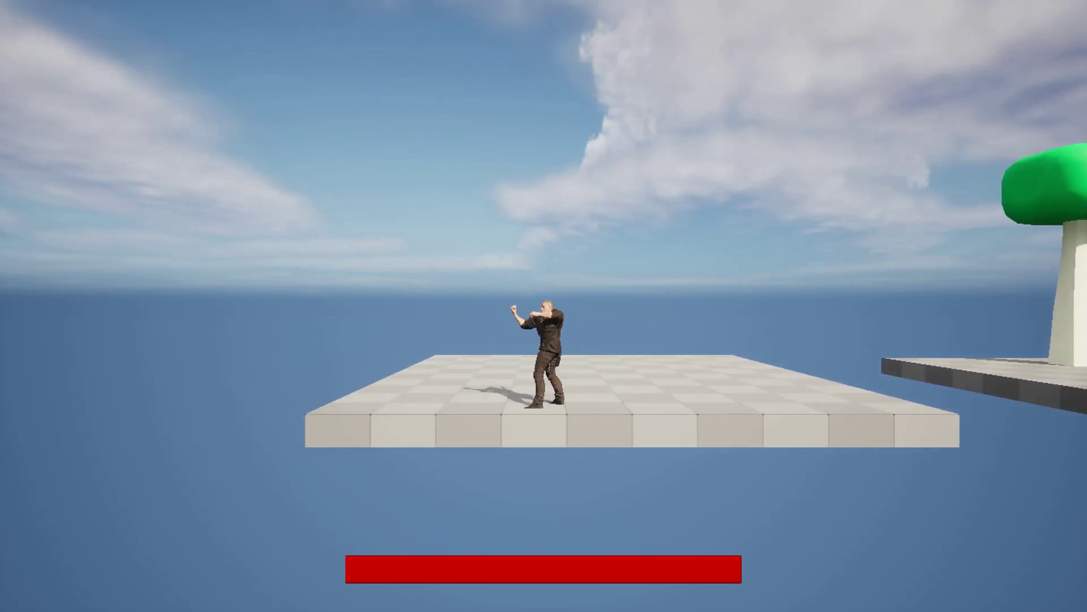
key("a")
key("d")
key("space")
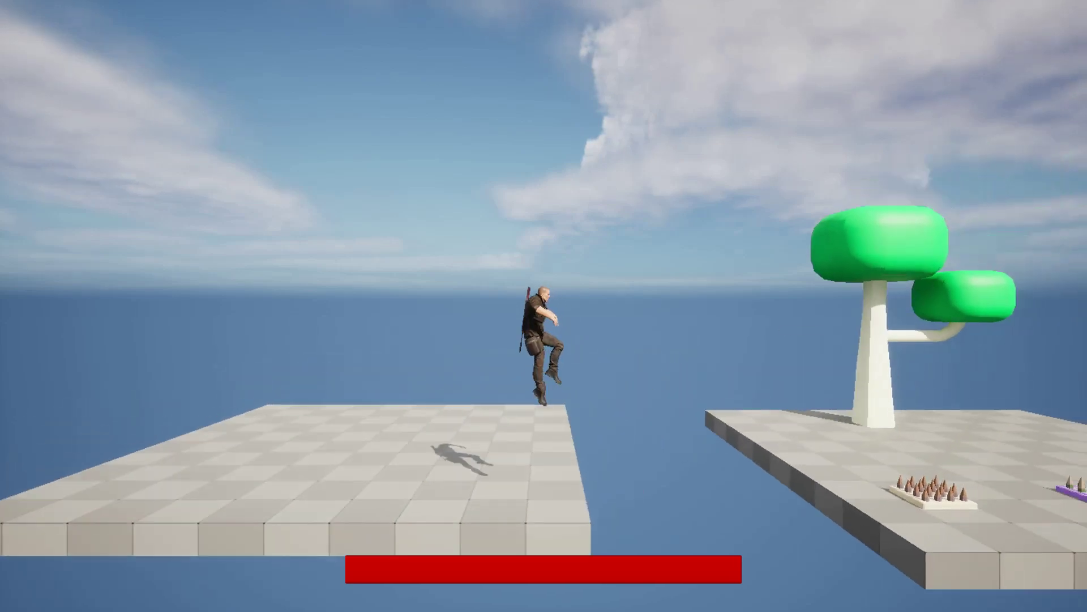
key("d")
key("space")
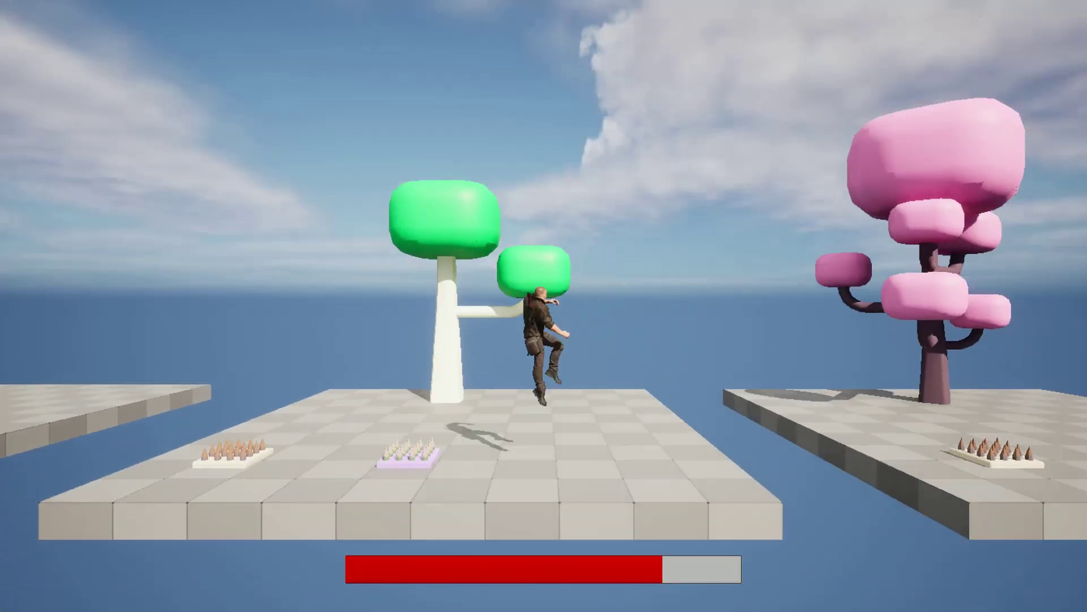
key("space")
key("d")
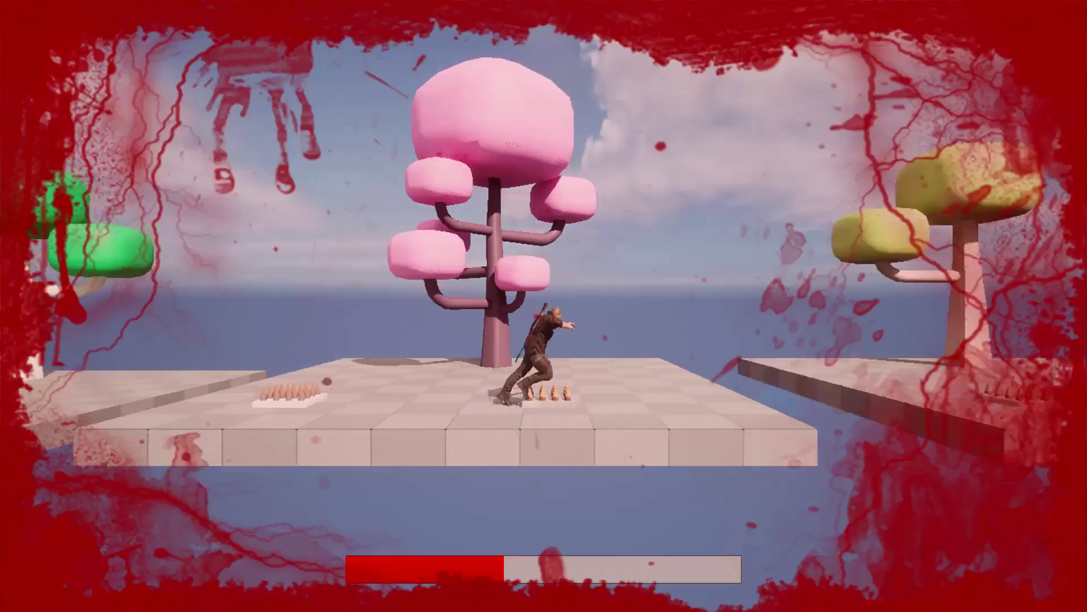